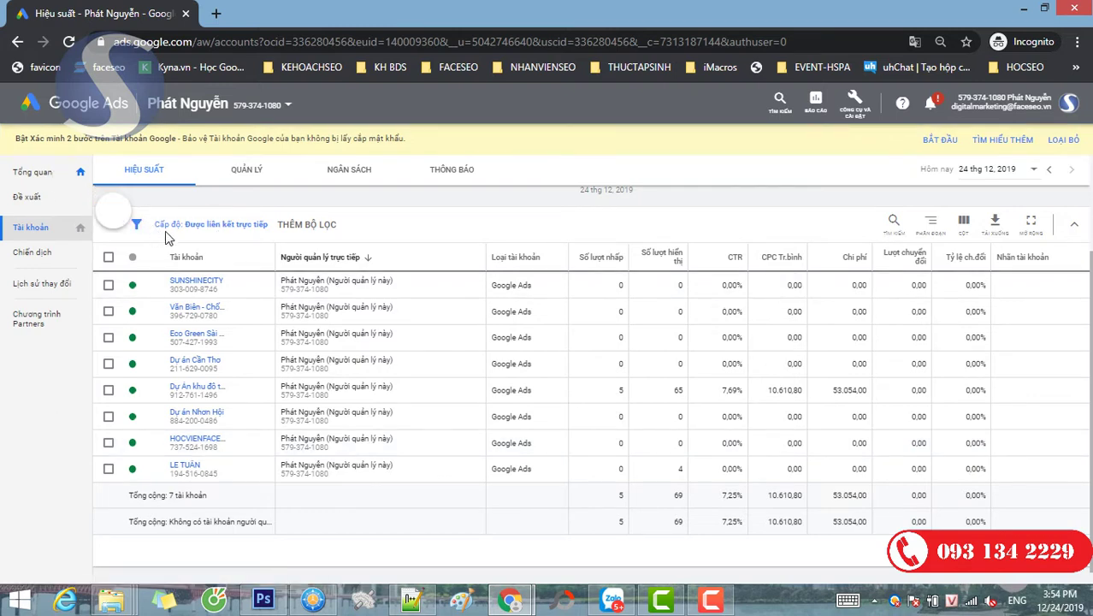
- From the accounts list, choose to create a new client account
left_click(25, 229)
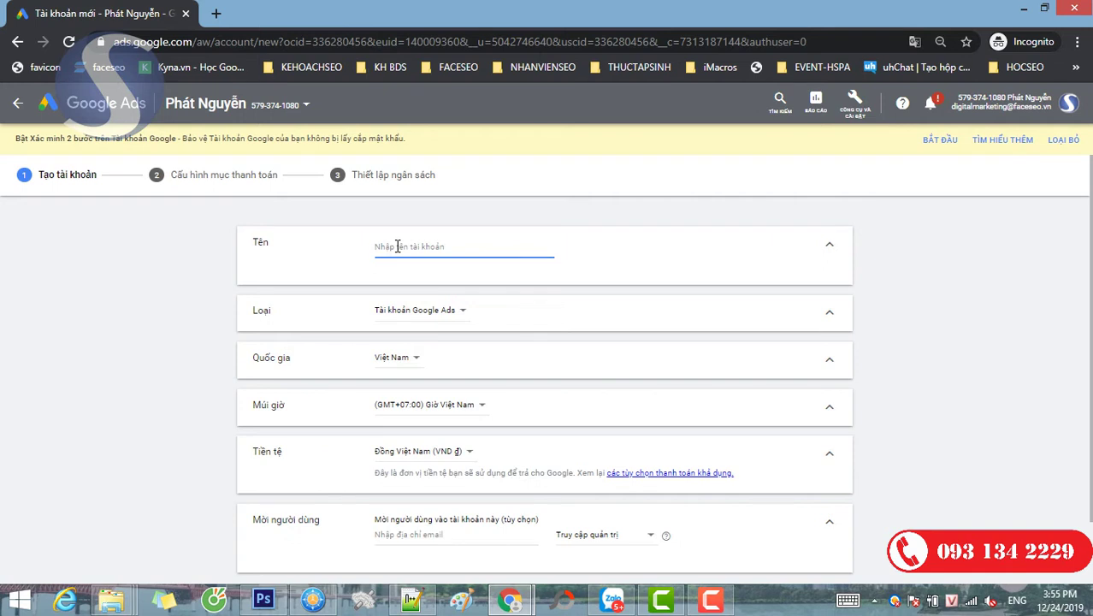
- Name the new account 'NOVLAND - PALM MARINA', then save and continue to billing
type("nOVLAND - PALM MARINA")
left_click(137, 347)
scroll(137, 347, "down", 2)
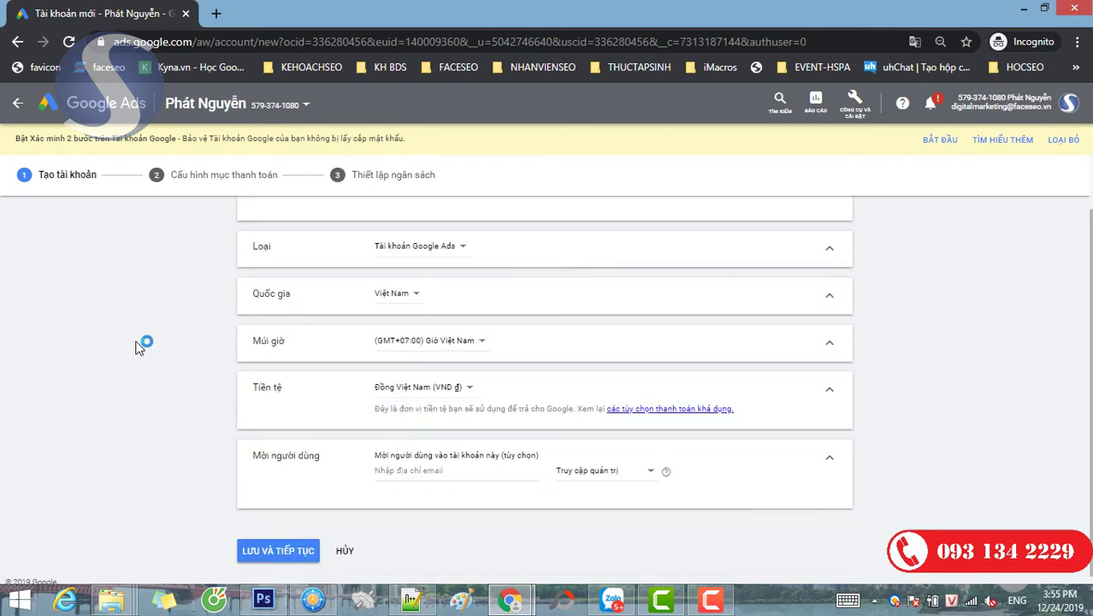
left_click(293, 548)
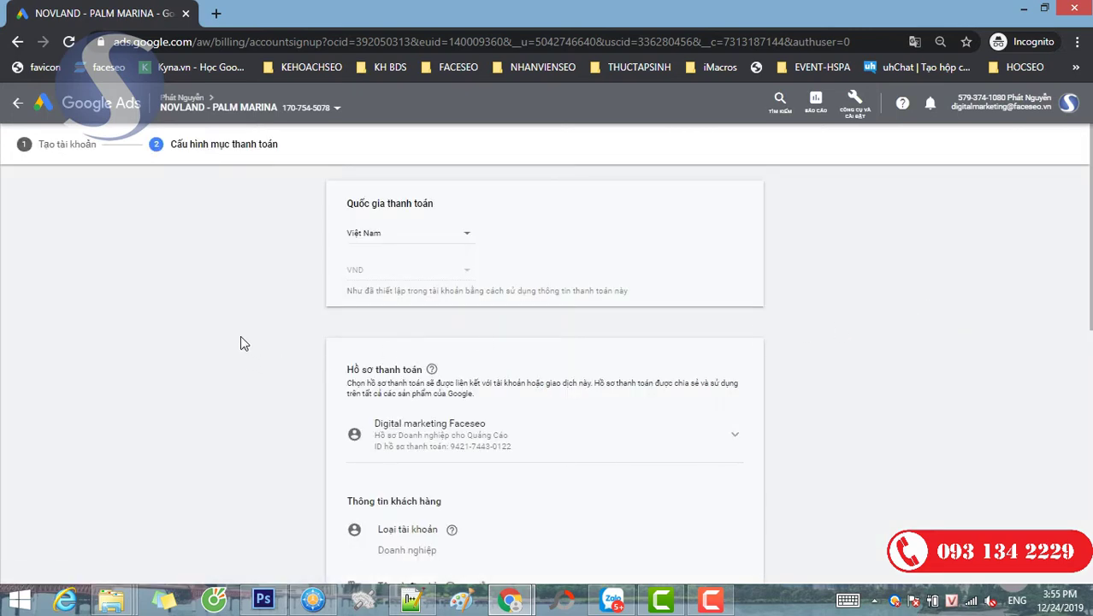
- Enter a manual payment amount of 200000 ₫ and submit the billing details
scroll(240, 343, "down", 5)
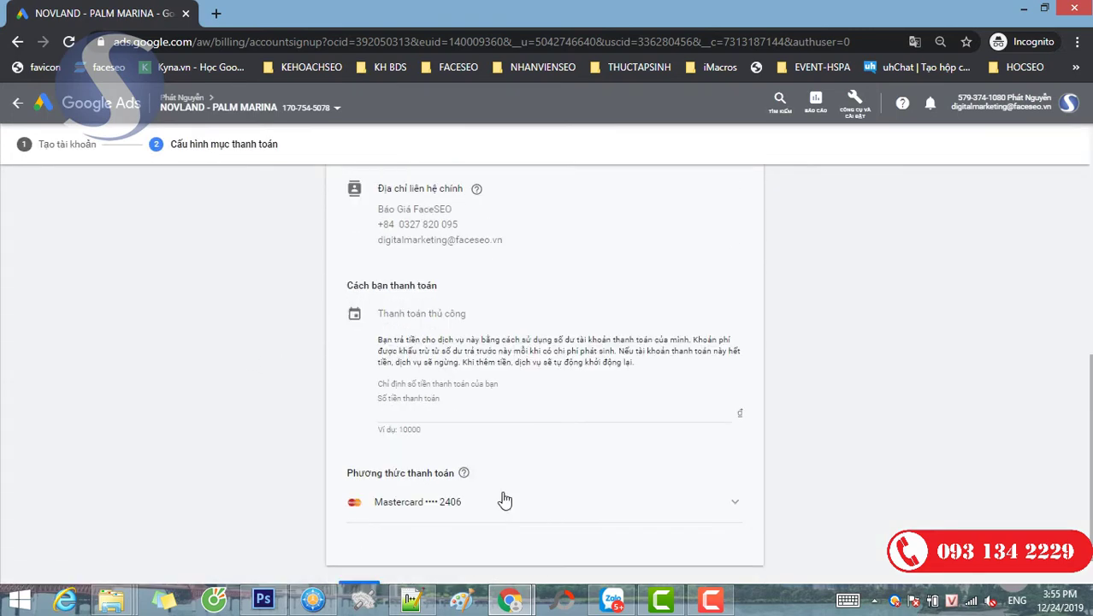
left_click(434, 414)
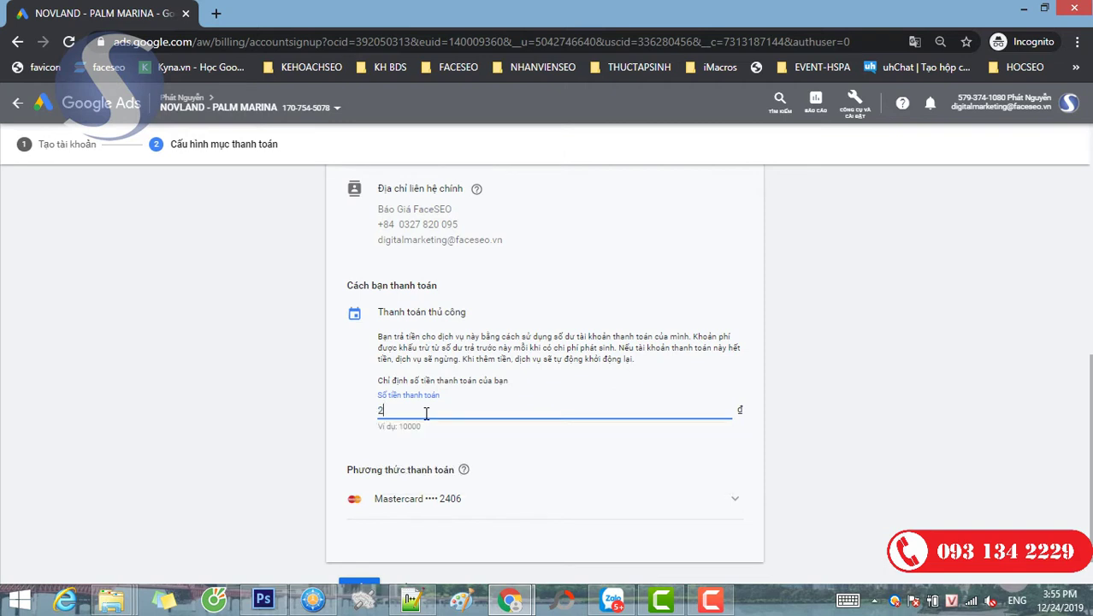
type("2000000")
scroll(821, 324, "down", 1)
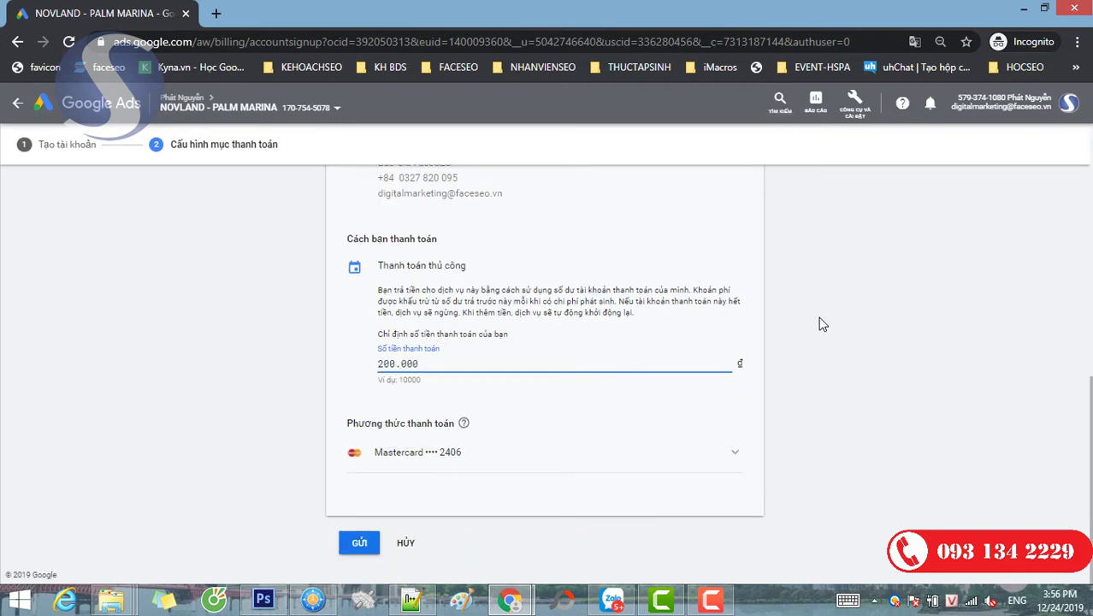
left_click(365, 546)
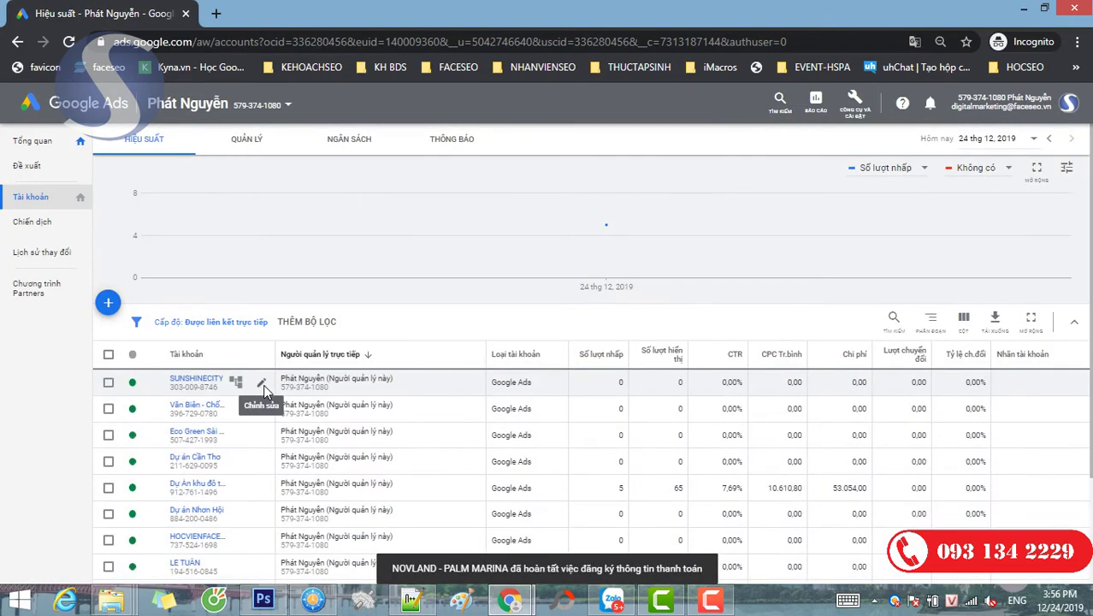
- Open the NOVLAND - PALM MARINA account from the accounts table
mouse_move(506, 273)
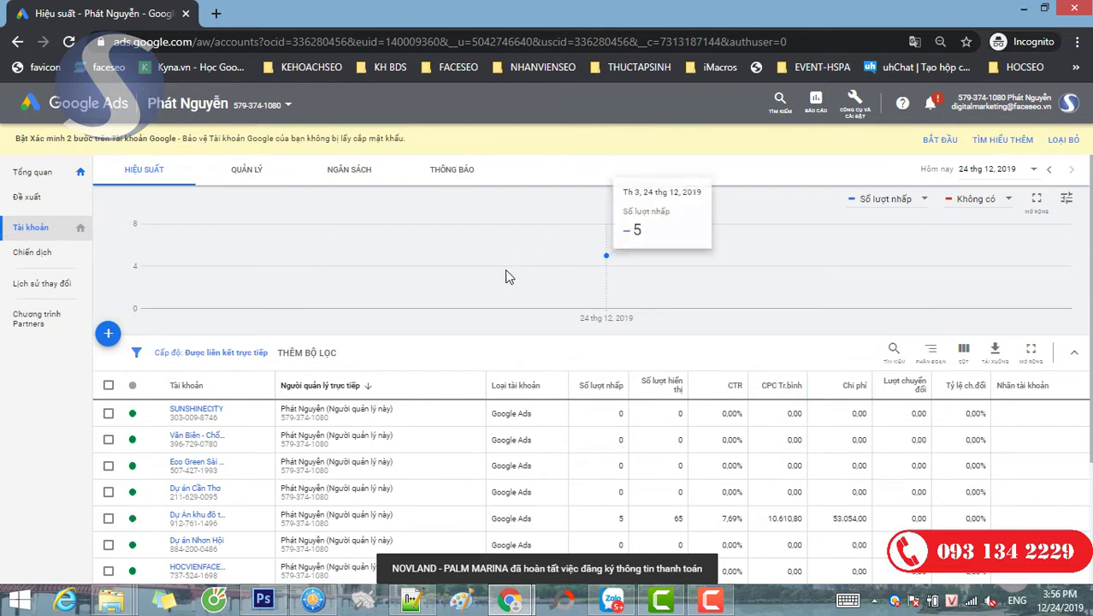
scroll(468, 305, "down", 1)
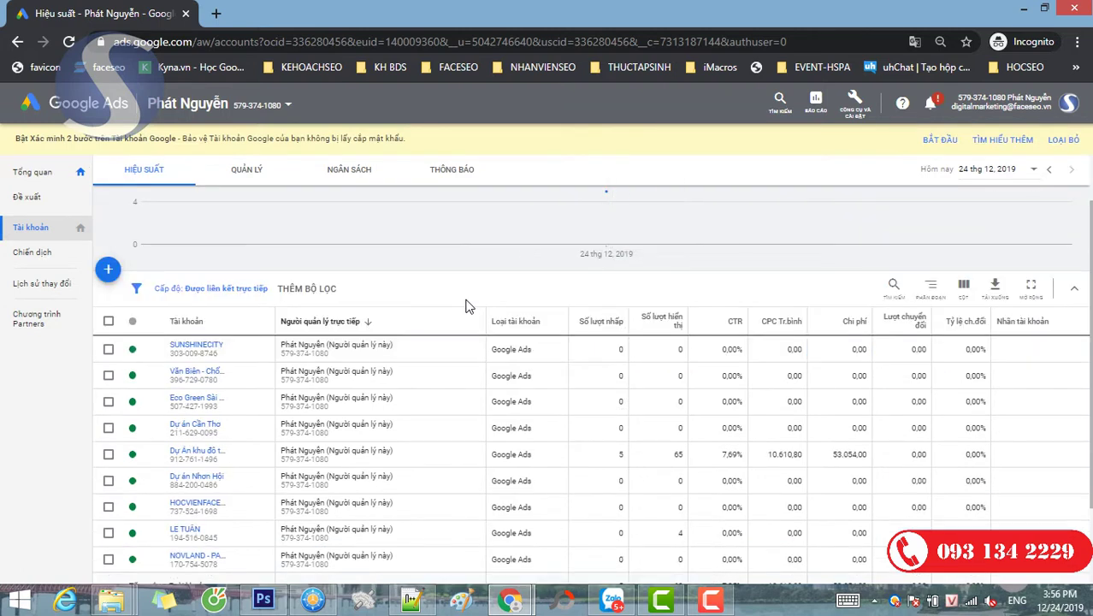
scroll(468, 305, "down", 1)
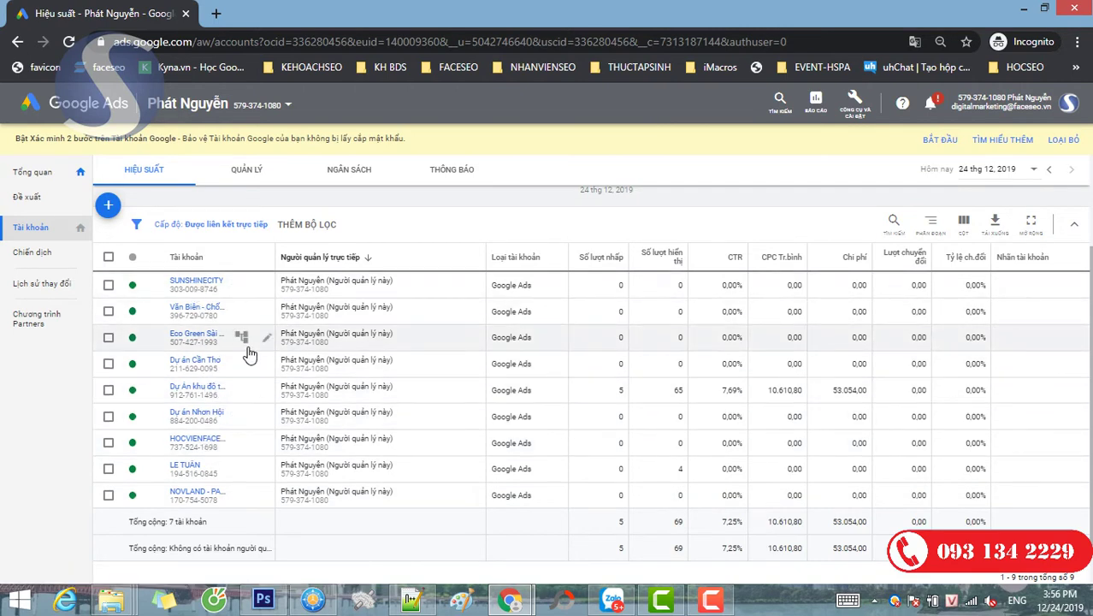
left_click(204, 495)
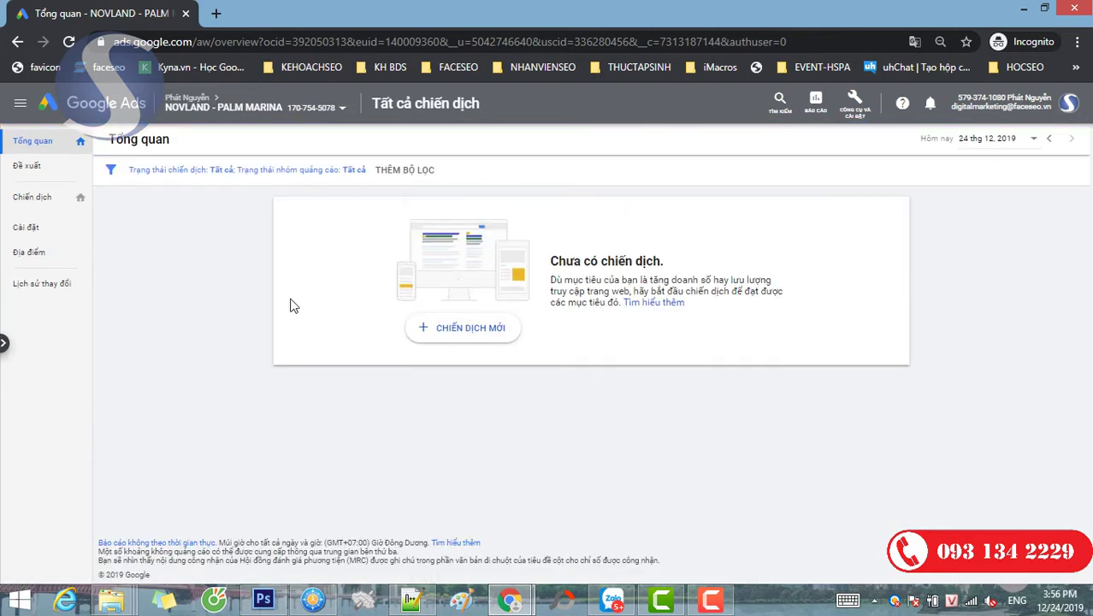
- Start a new campaign with the Website traffic goal and the Search campaign type
left_click(481, 341)
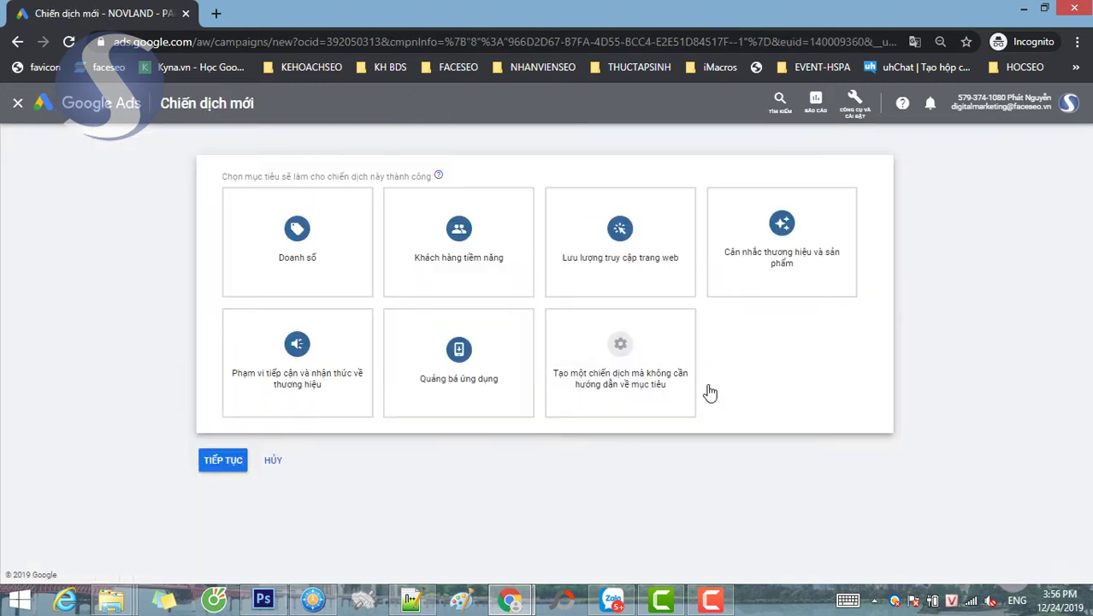
left_click(618, 242)
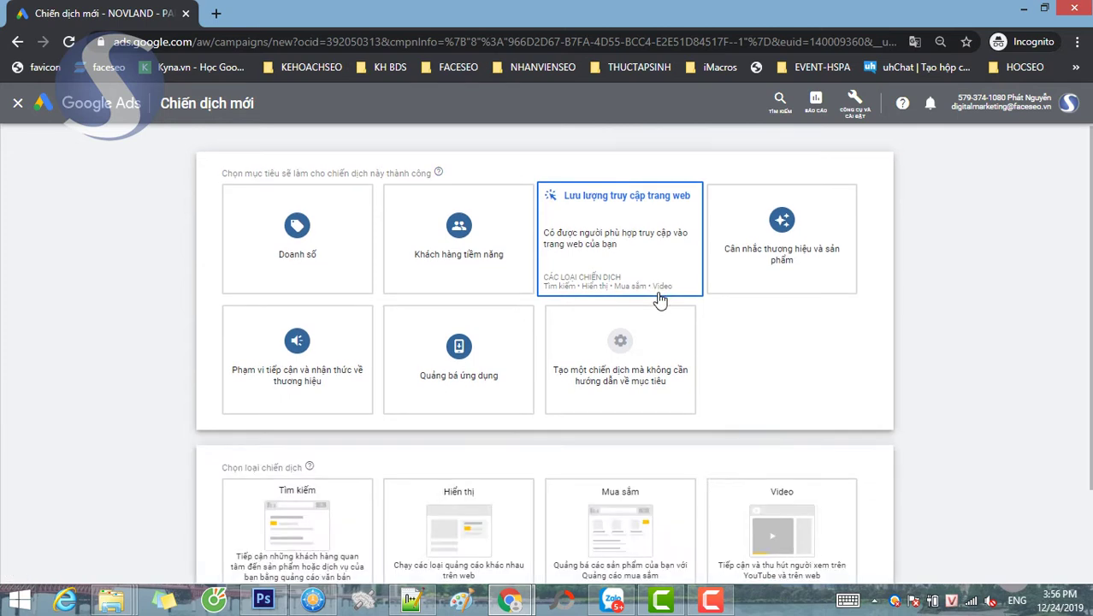
left_click(289, 451)
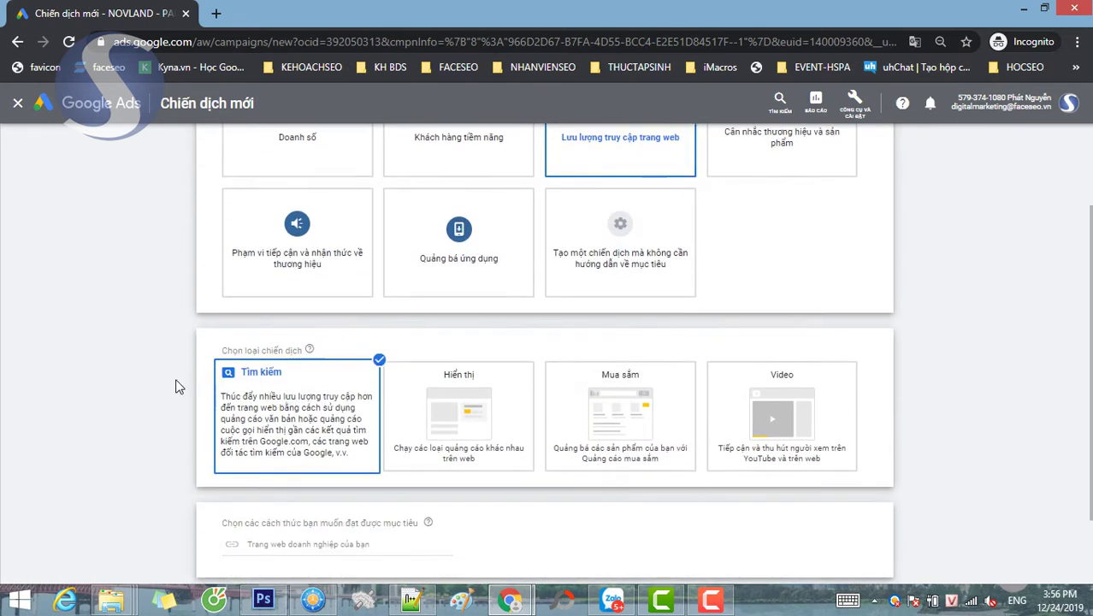
left_click(323, 456)
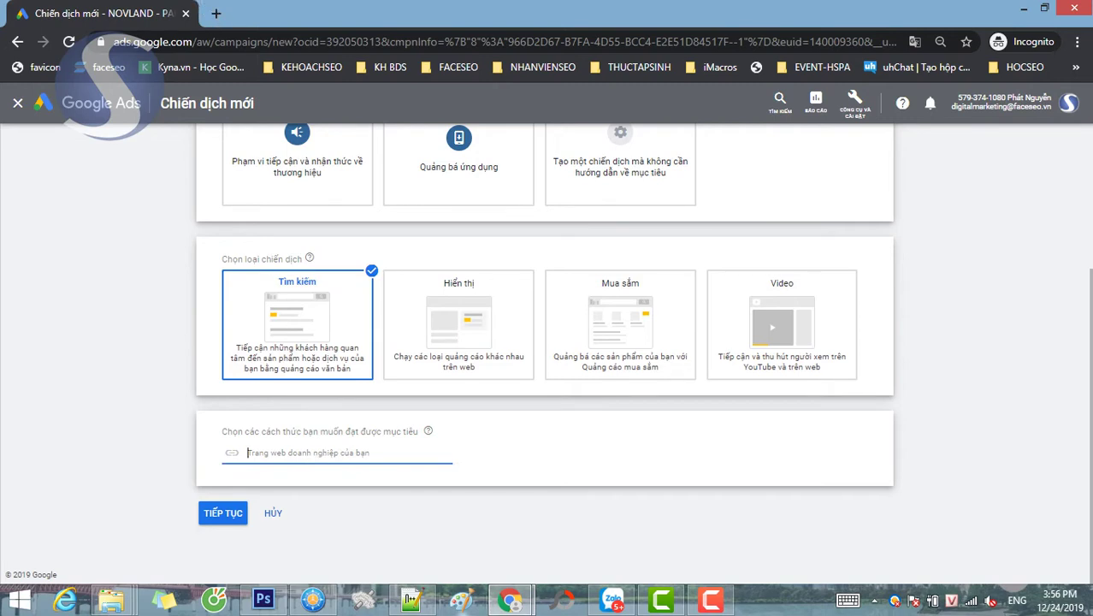
left_click(412, 601)
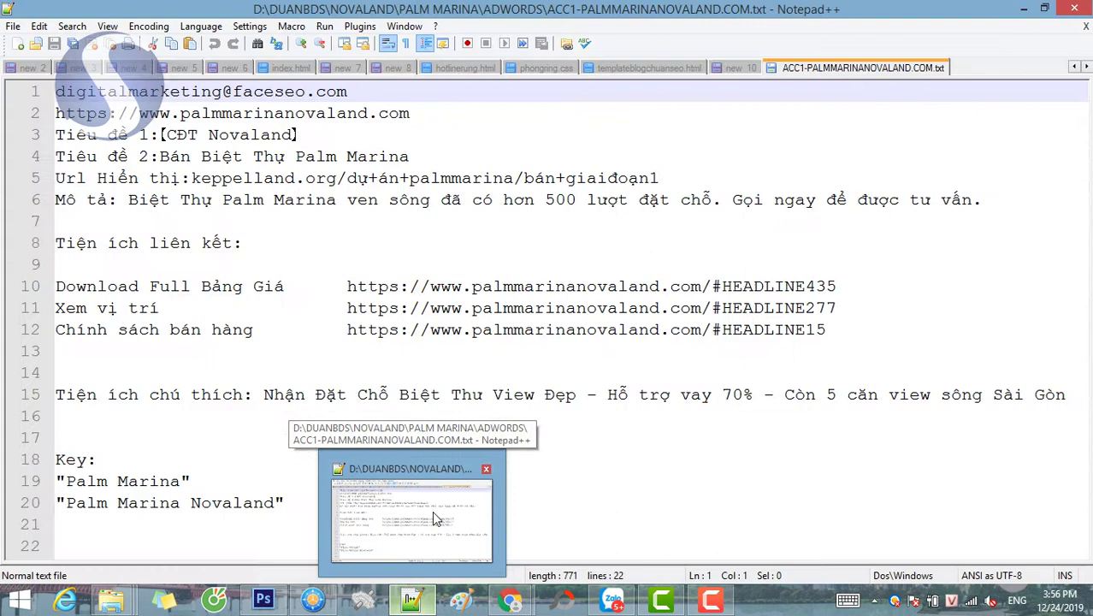
left_click(432, 511)
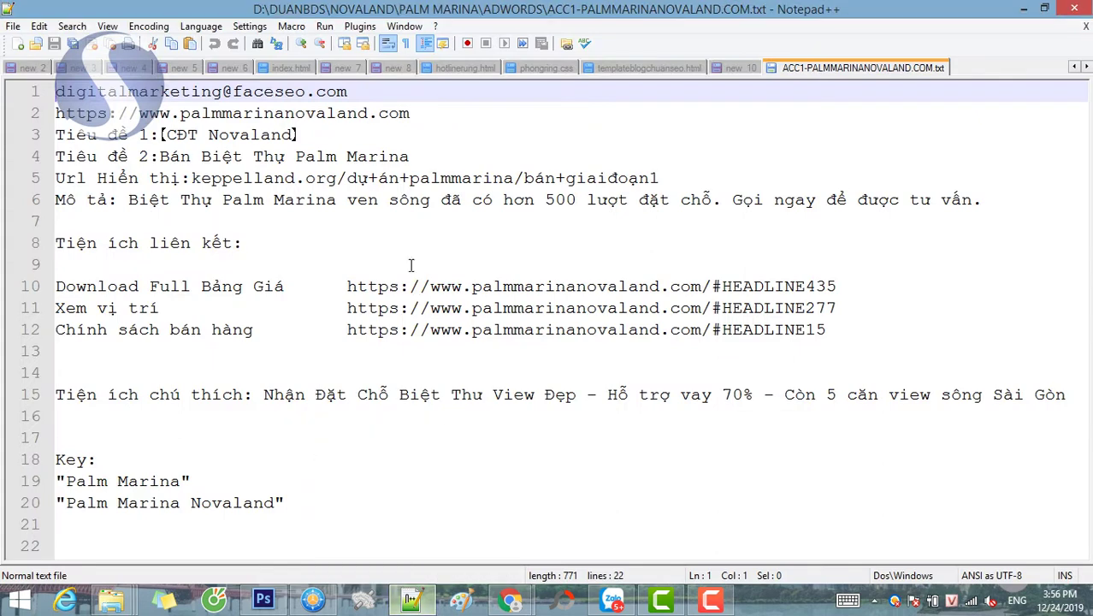
left_click_drag(411, 113, 36, 113)
key("ctrl+c")
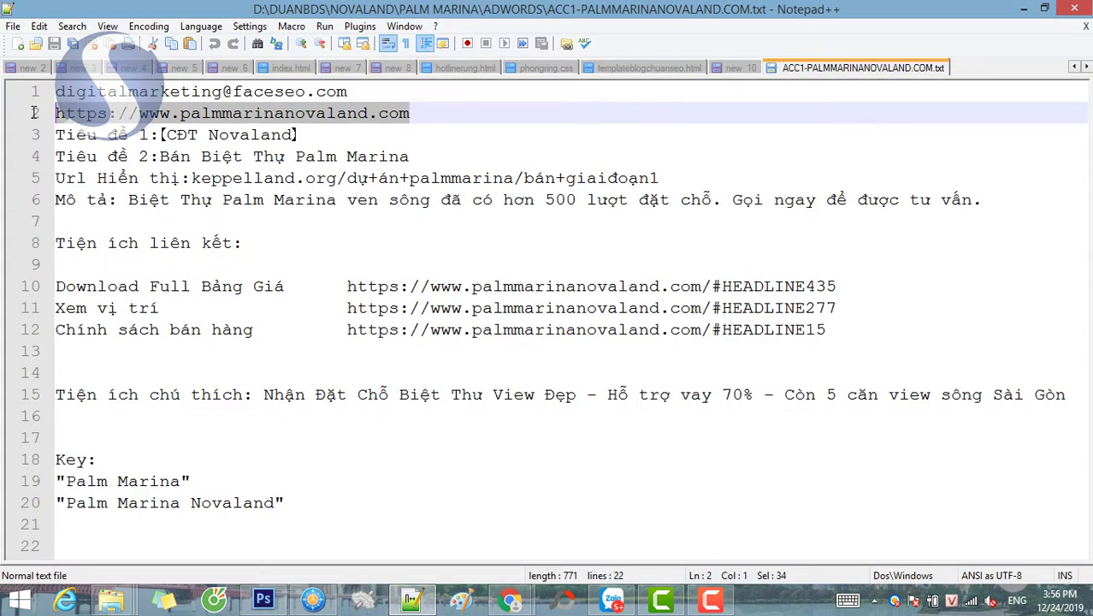
mouse_move(510, 600)
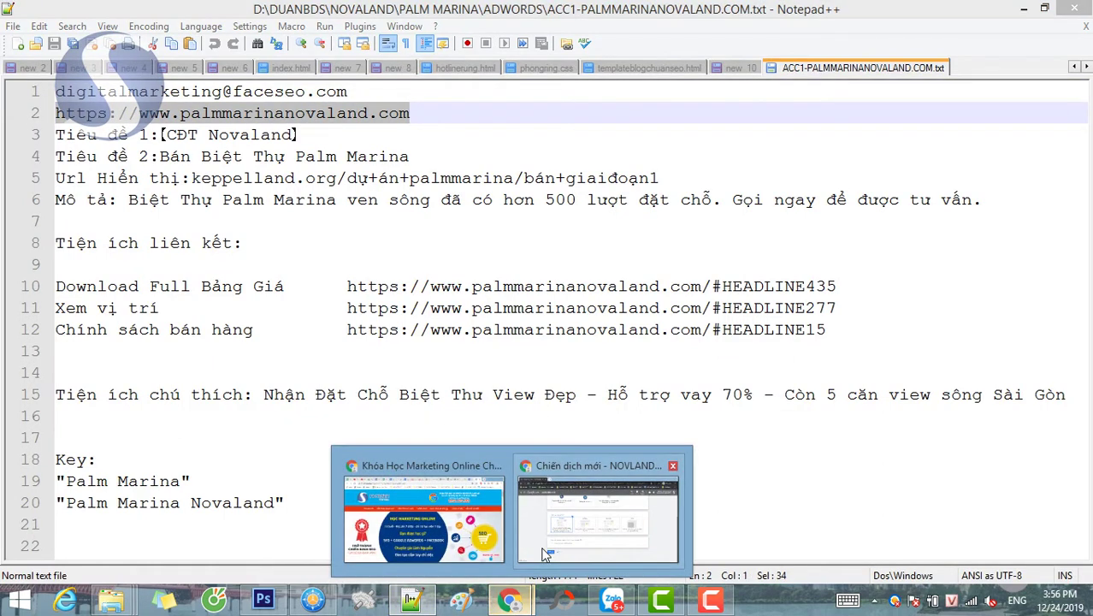
left_click(548, 552)
left_click(445, 457)
key("ctrl+v")
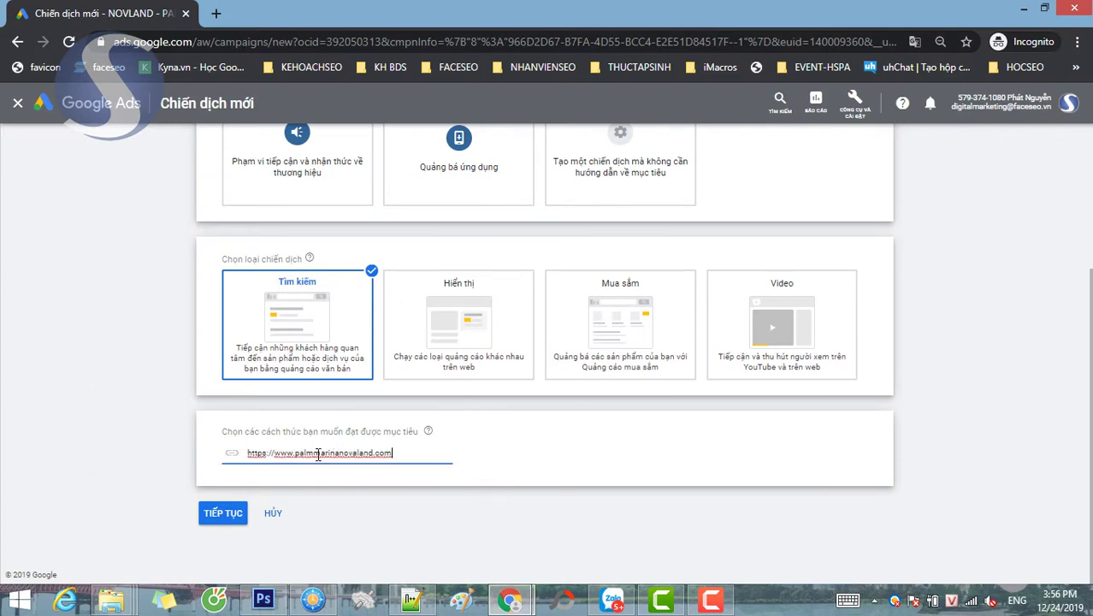
- Proceed from the goal step to the Chọn cài đặt chiến dịch settings page
left_click(229, 514)
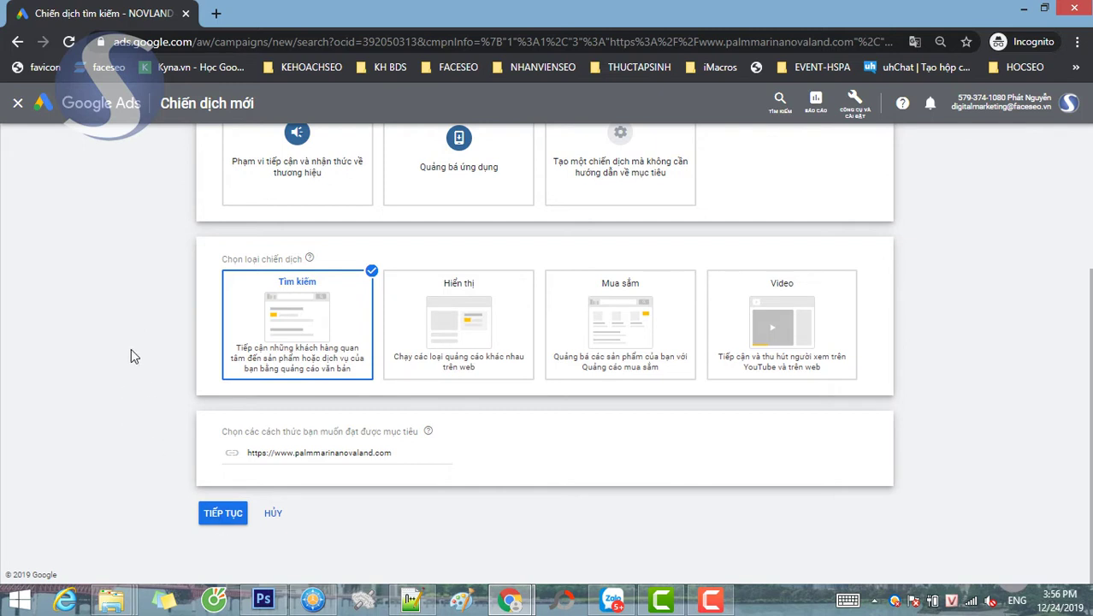
left_click(202, 515)
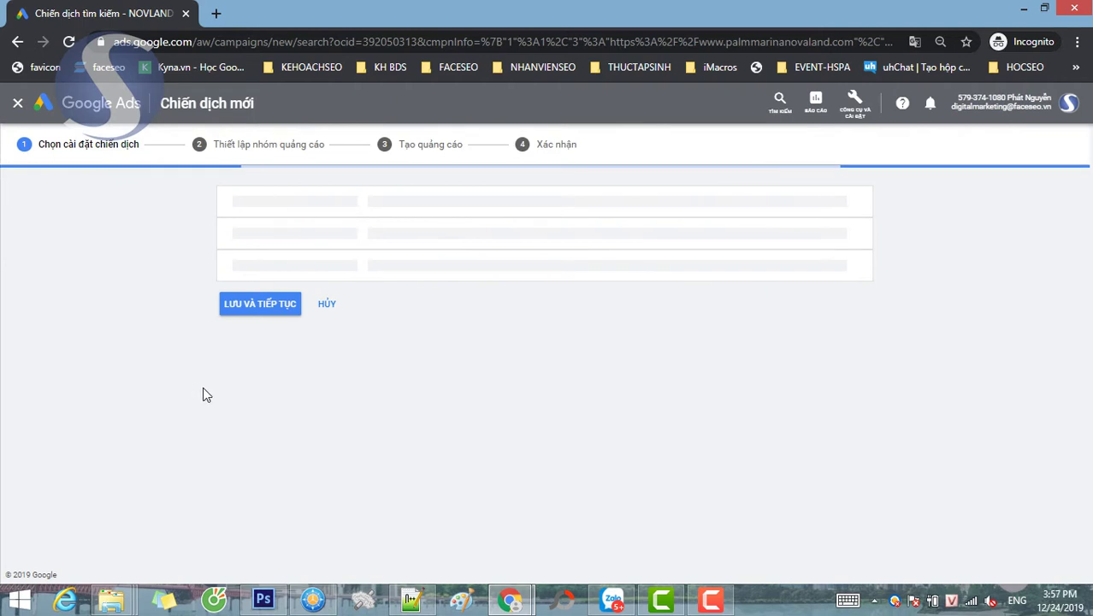
- Rename the campaign 'TÌM KIẾM - PALM MARINA - HCM' and exclude Google search partners
left_click_drag(488, 298, 333, 310)
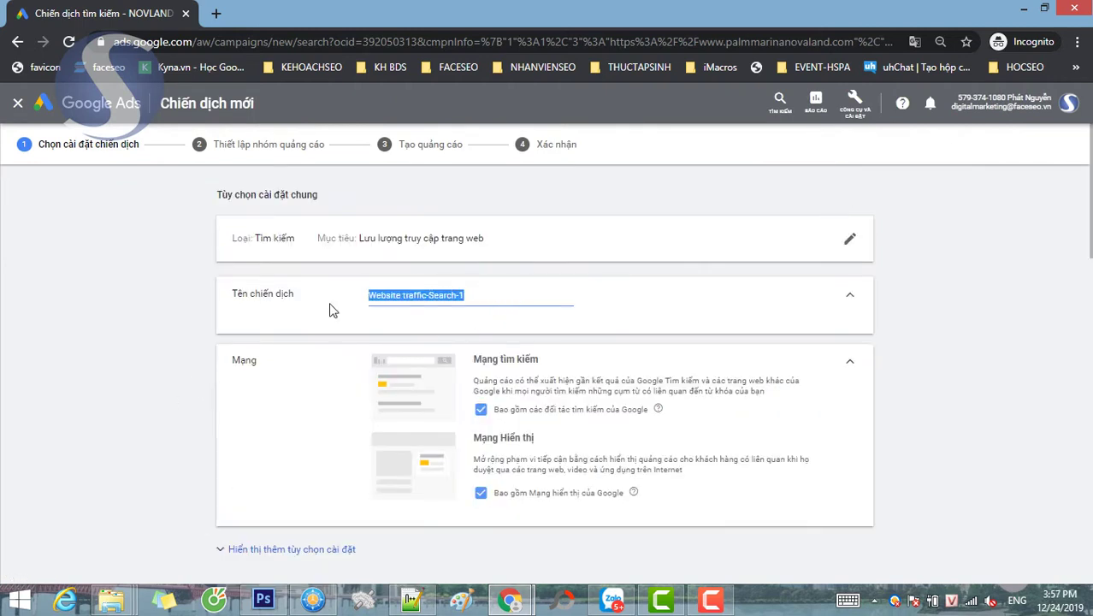
type("T")
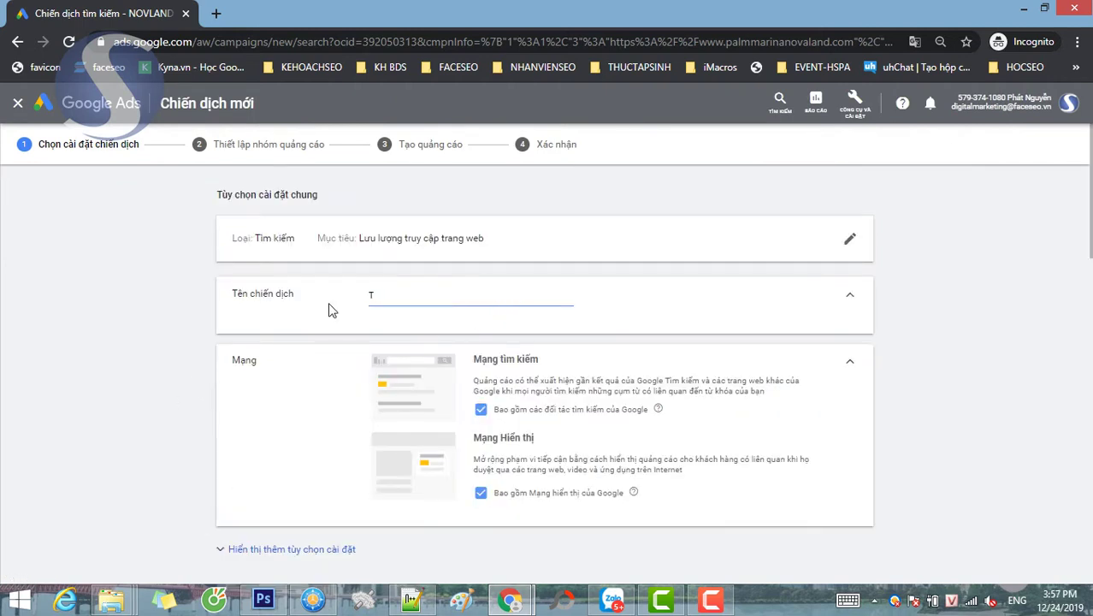
type("IEM")
key("BackSpace")
key("BackSpace")
type("M KIE")
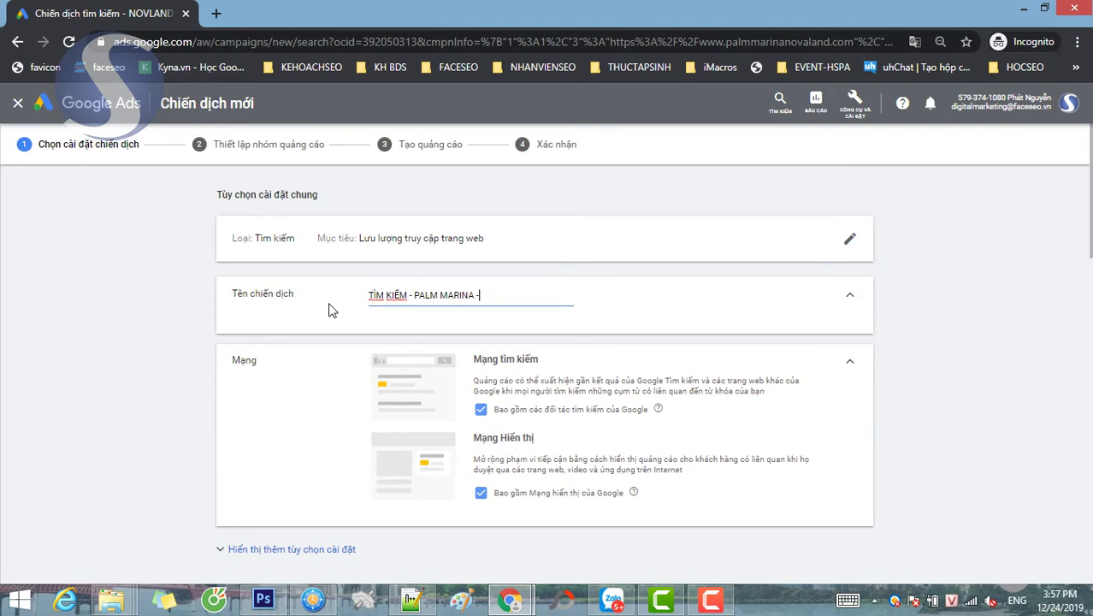
type("HCM")
left_click(481, 410)
- Exclude the Display Network and target Hồ Chí Minh as the campaign location
scroll(622, 456, "down", 2)
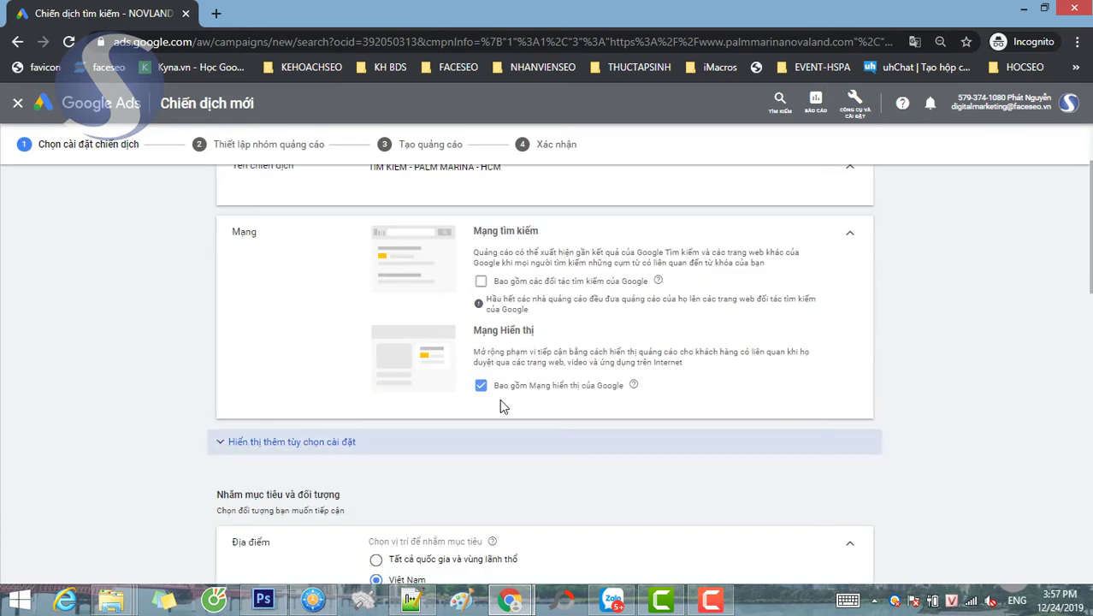
left_click(484, 383)
scroll(198, 380, "down", 3)
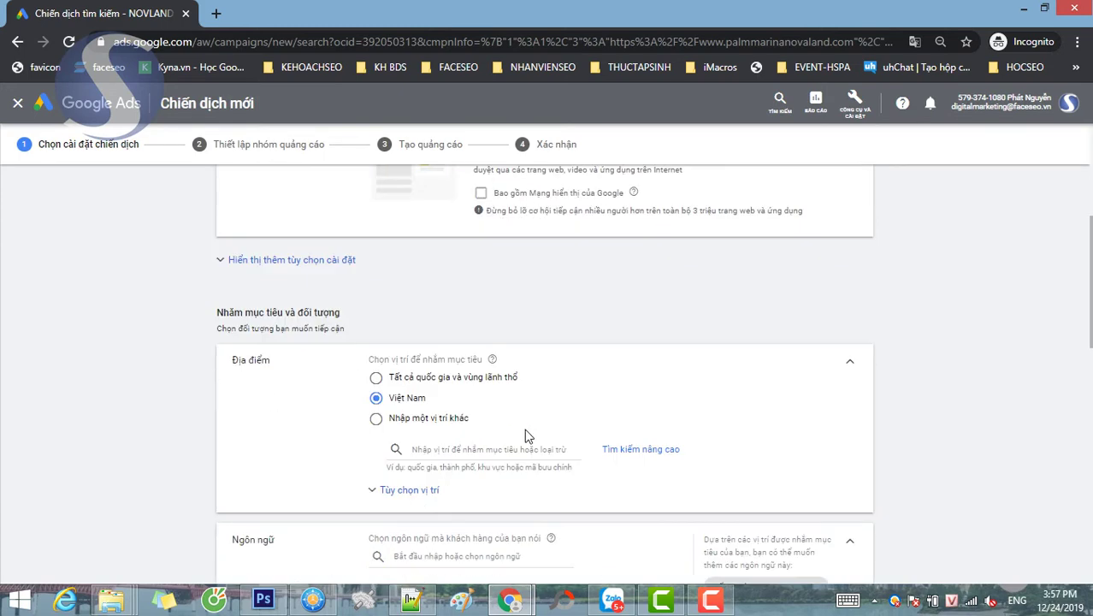
left_click(376, 418)
left_click(469, 448)
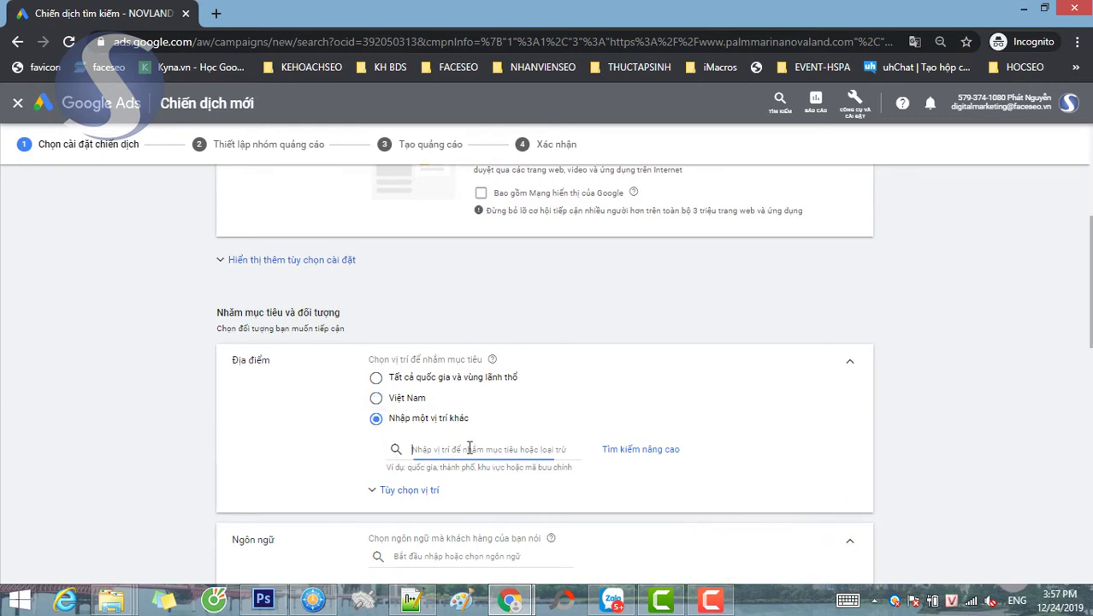
type("HCM")
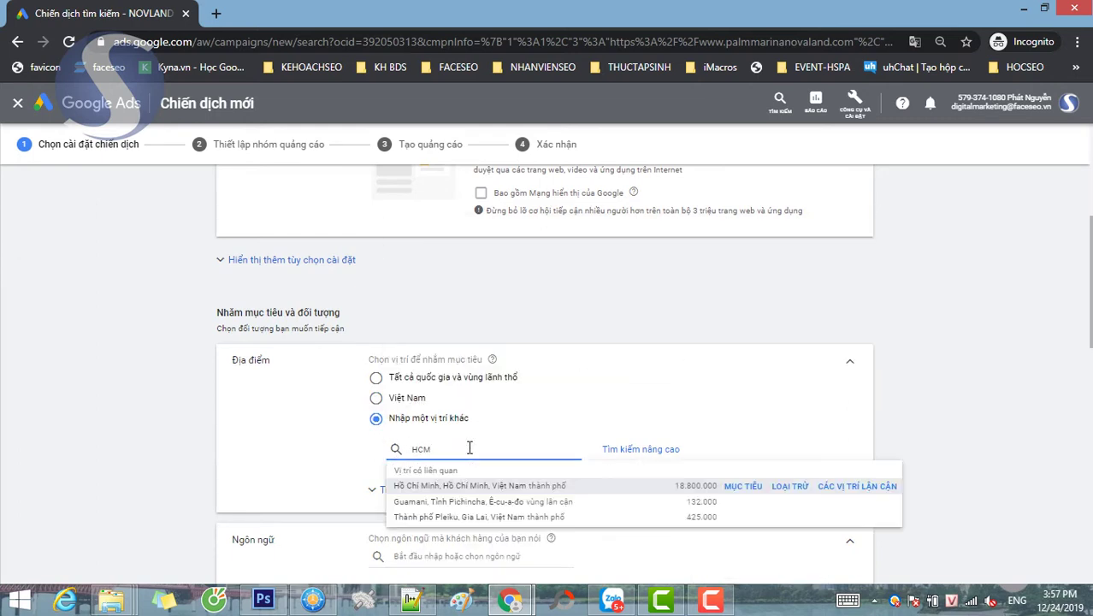
left_click(563, 486)
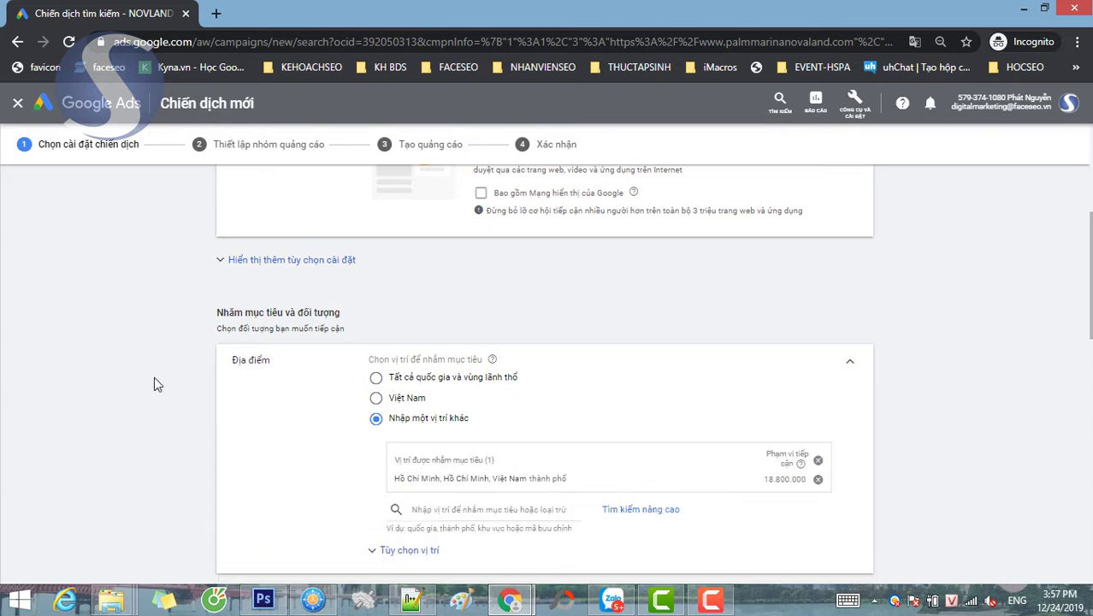
- Add Tiếng Anh as a target language alongside Tiếng Việt
scroll(154, 383, "down", 1)
scroll(154, 383, "down", 2)
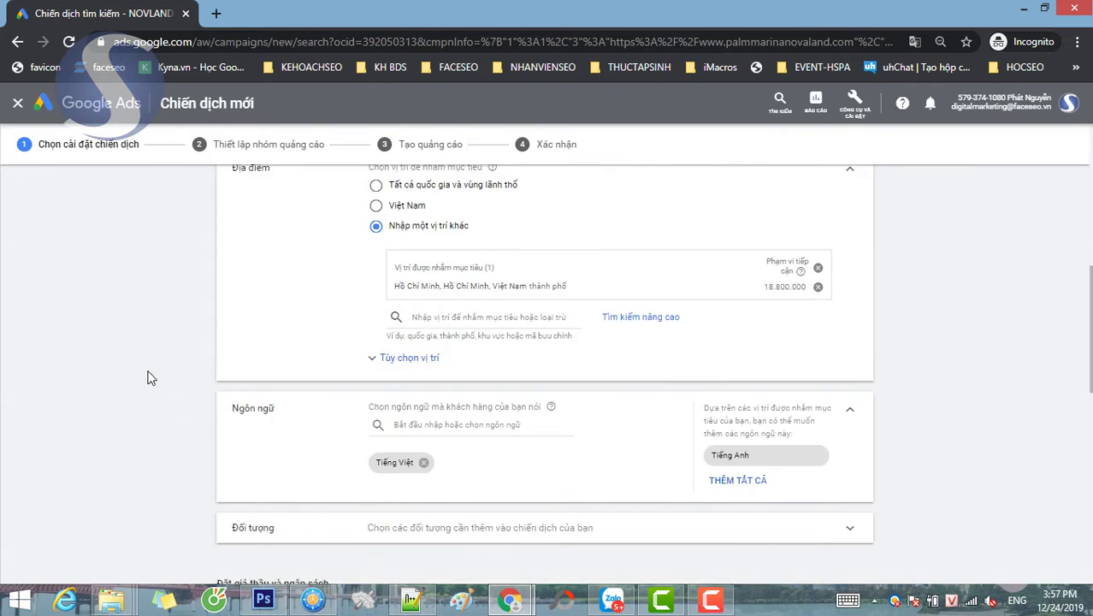
left_click(421, 425)
type("Ti")
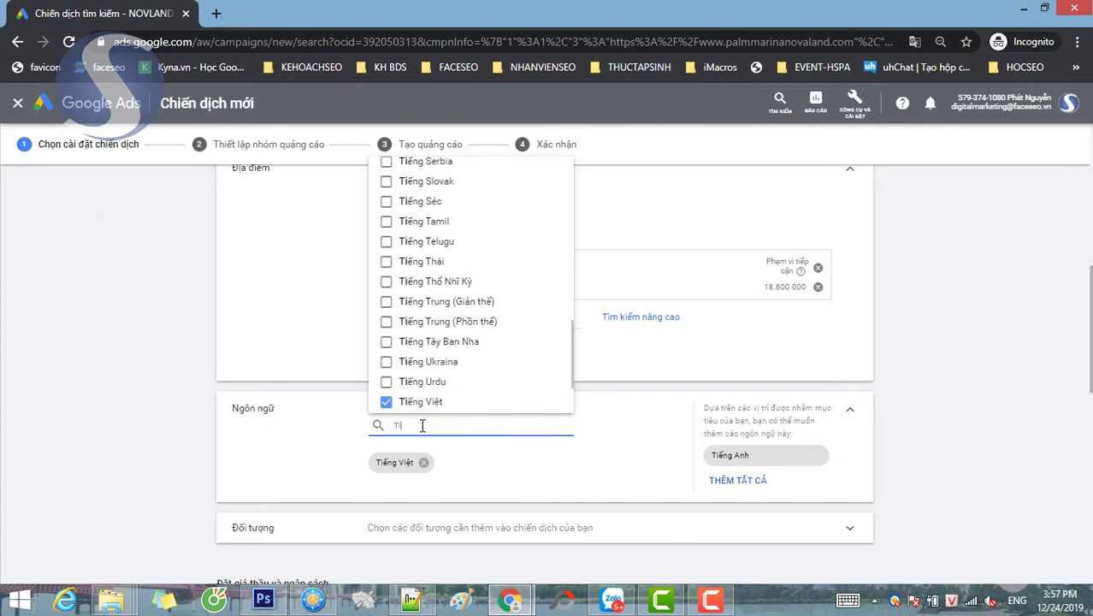
type("eng Anh")
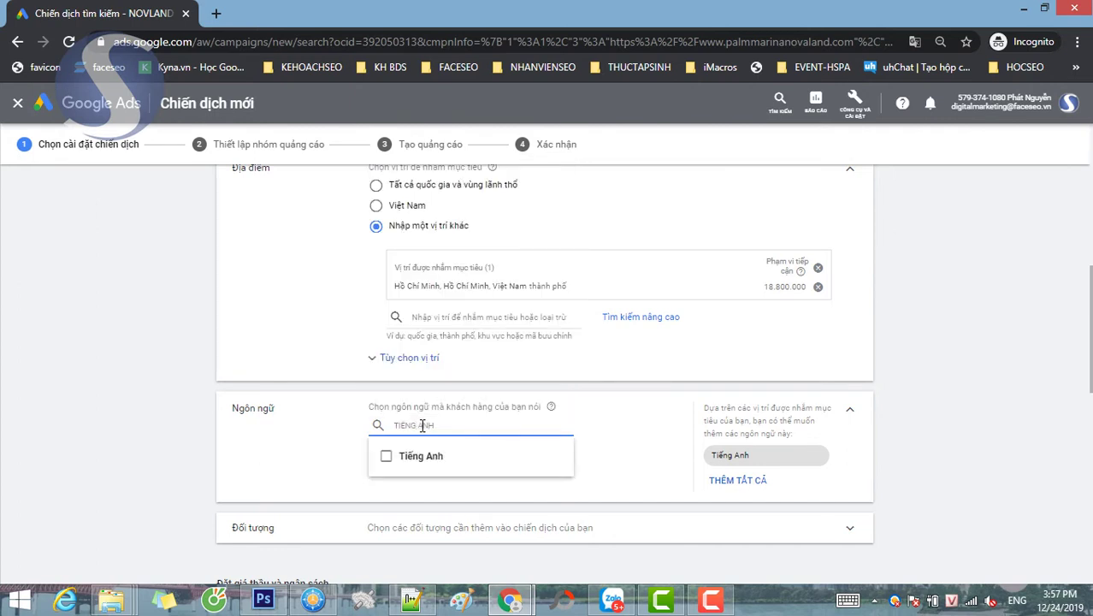
left_click(386, 456)
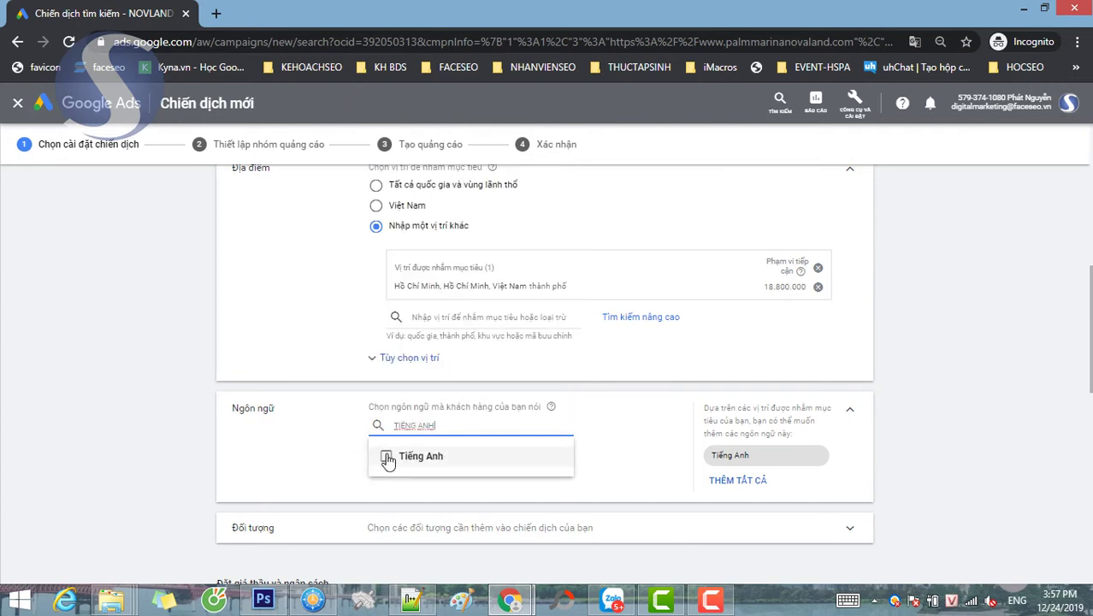
left_click(284, 463)
scroll(628, 485, "down", 1)
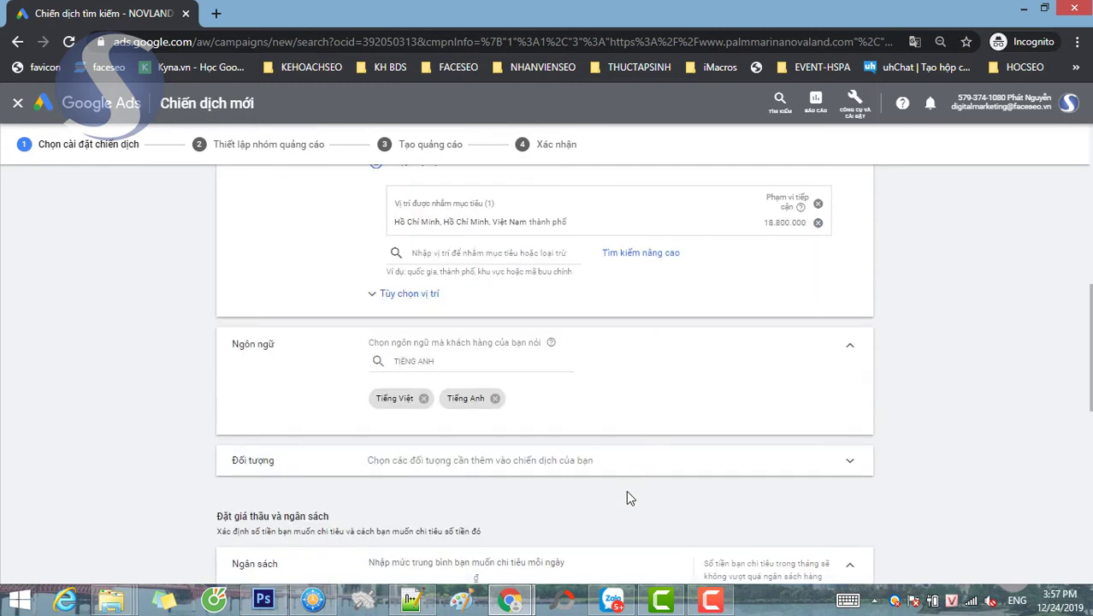
- Set the campaign's daily budget to 100.000 ₫
scroll(47, 476, "down", 2)
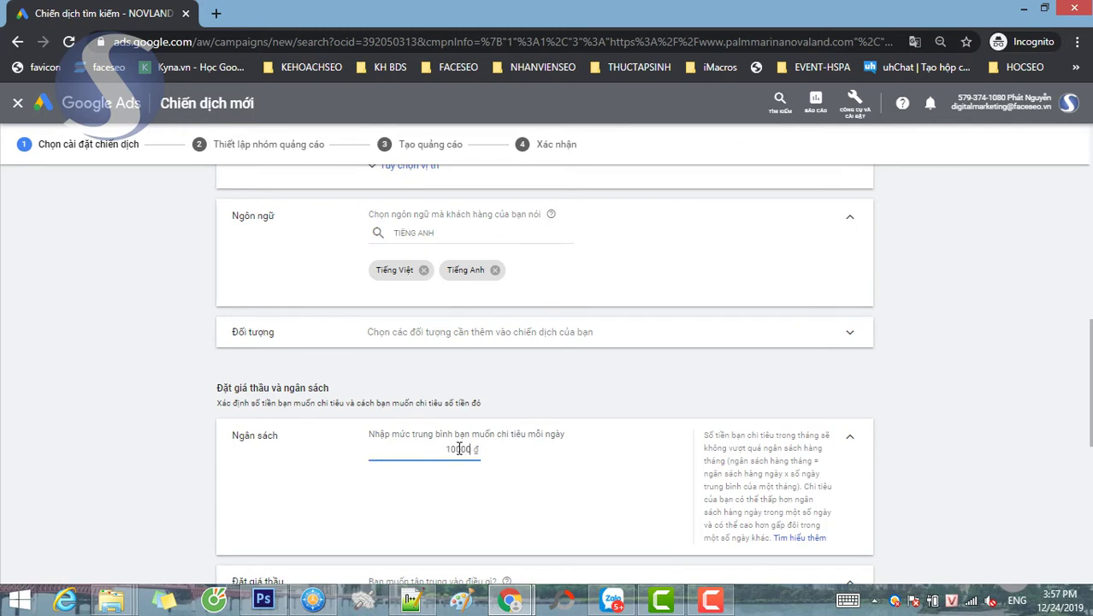
left_click_drag(454, 448, 486, 453)
left_click(389, 493)
- Choose the bid strategy directly and set it to manual CPC (CPC thủ công)
scroll(305, 483, "down", 3)
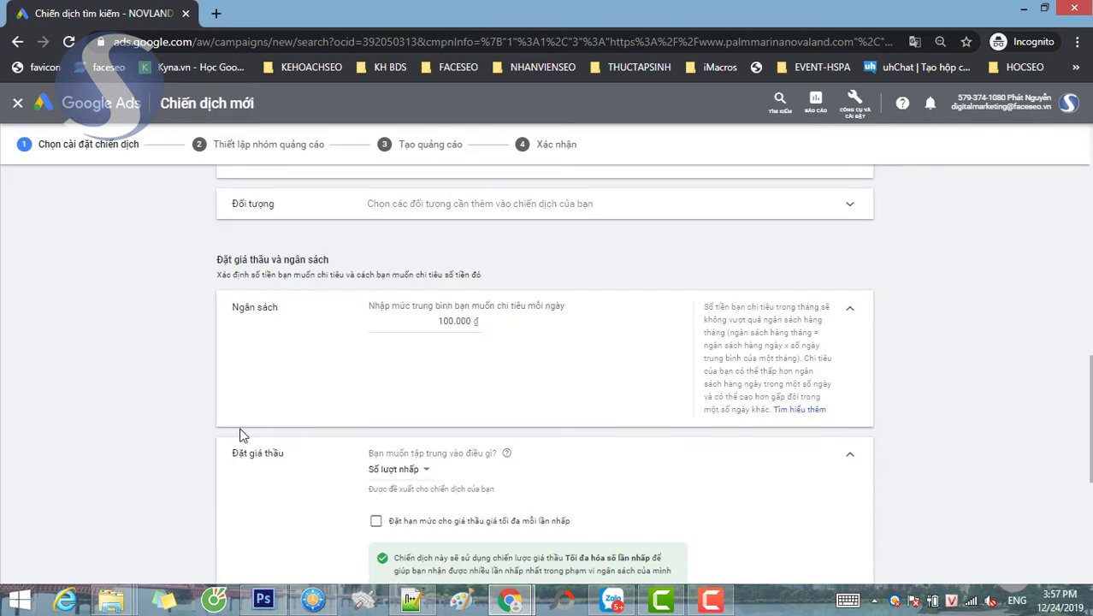
scroll(203, 460, "down", 1)
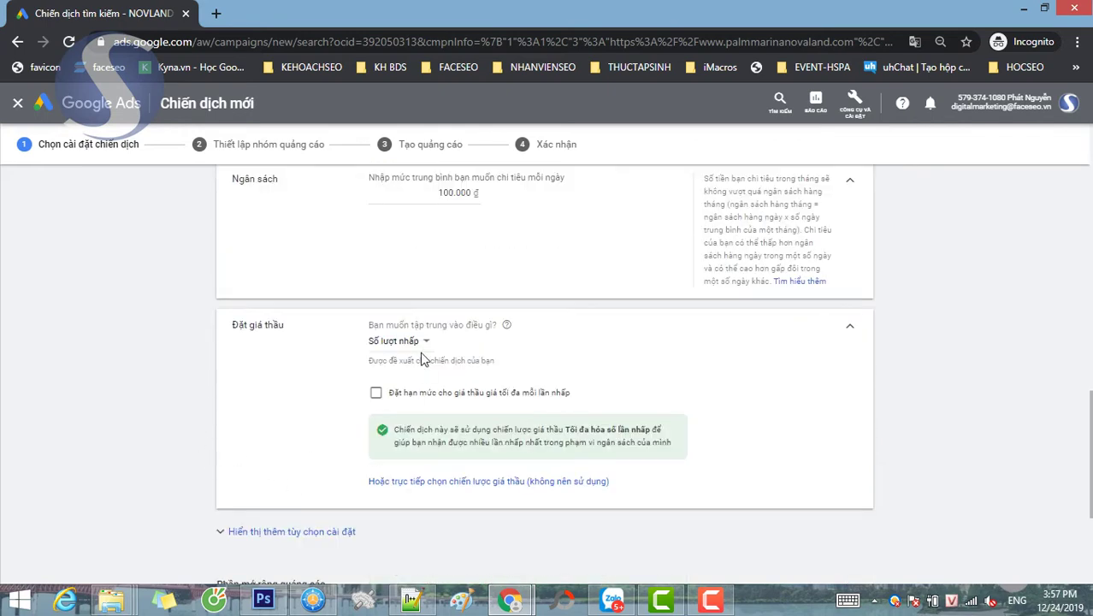
left_click(495, 482)
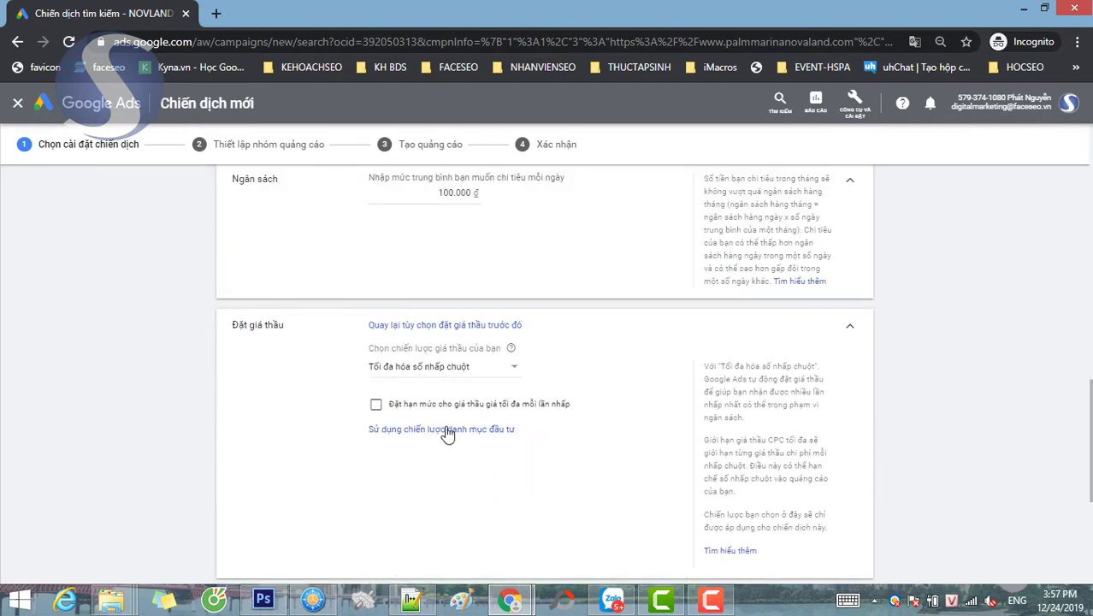
left_click(459, 435)
left_click(498, 366)
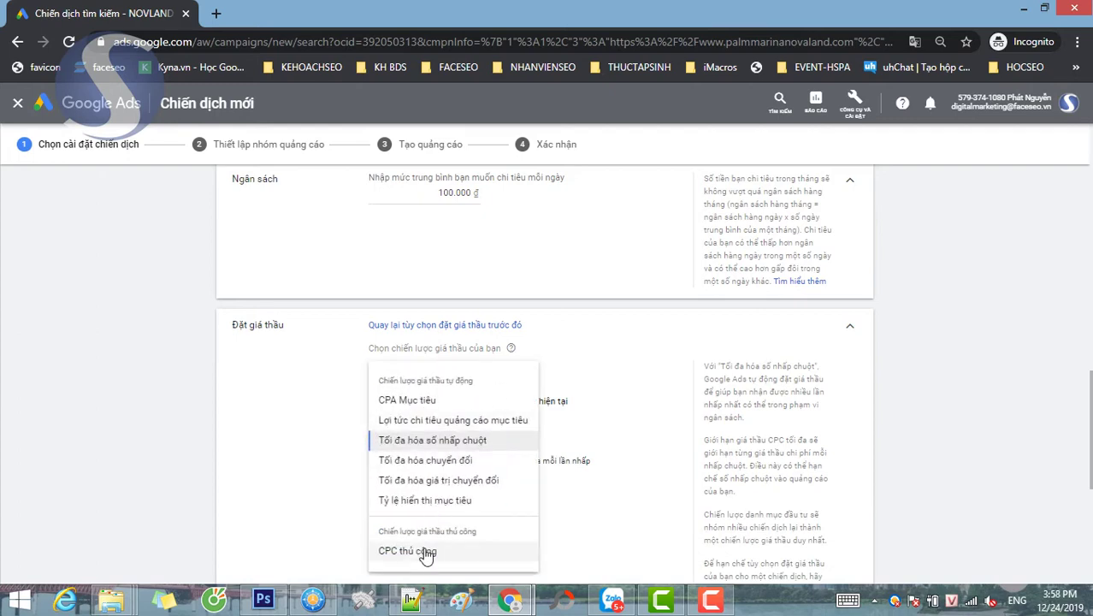
left_click(427, 552)
scroll(327, 432, "down", 1)
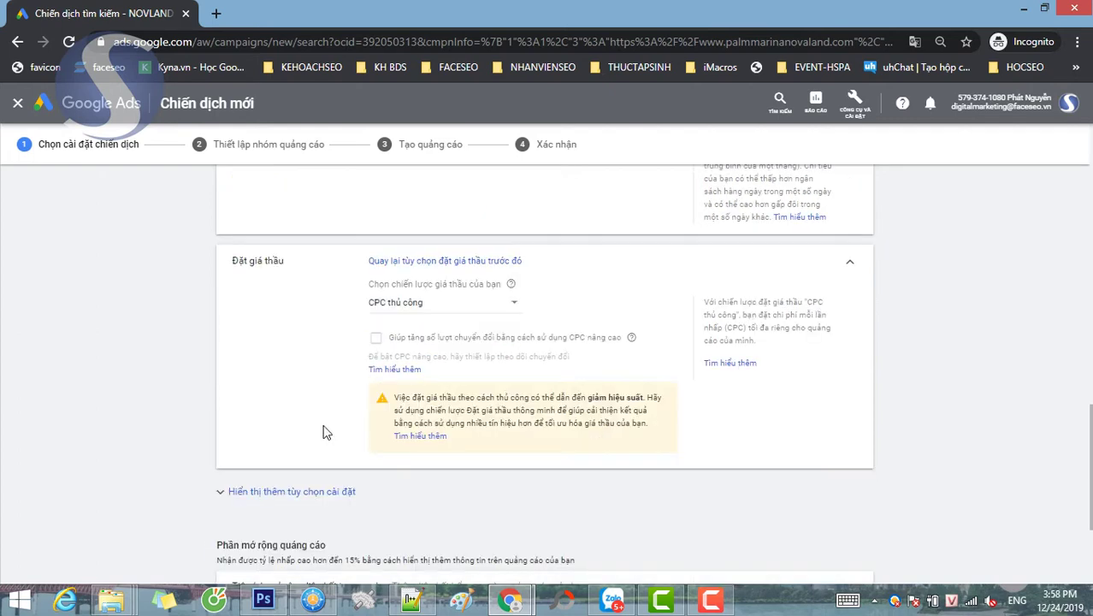
- Expand the sitelink settings and start creating new sitelinks
scroll(325, 412, "down", 1)
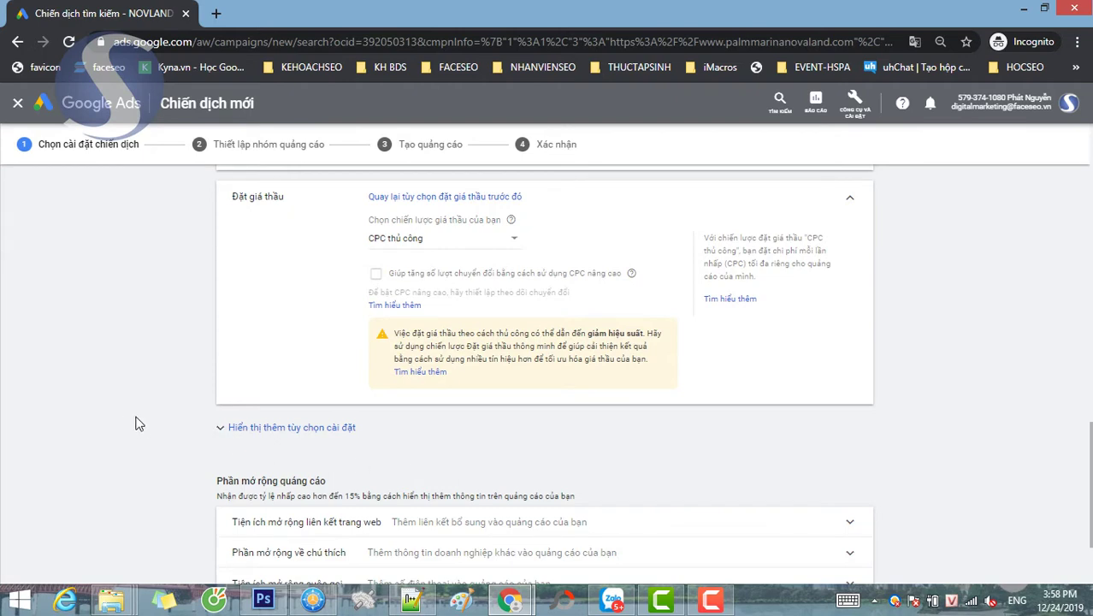
scroll(134, 381, "down", 1)
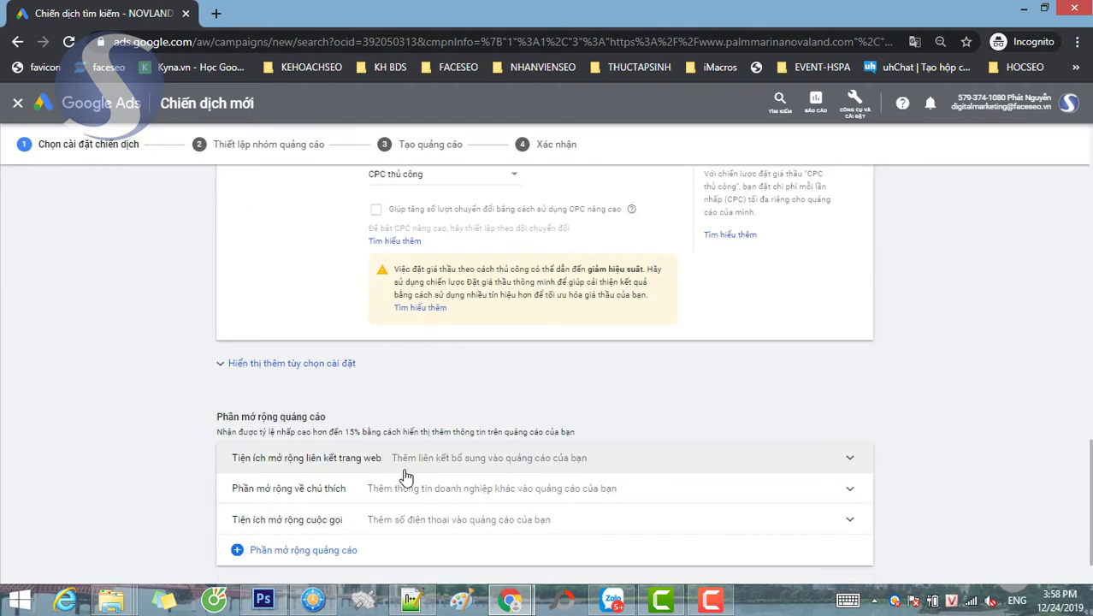
scroll(376, 462, "down", 1)
left_click(360, 402)
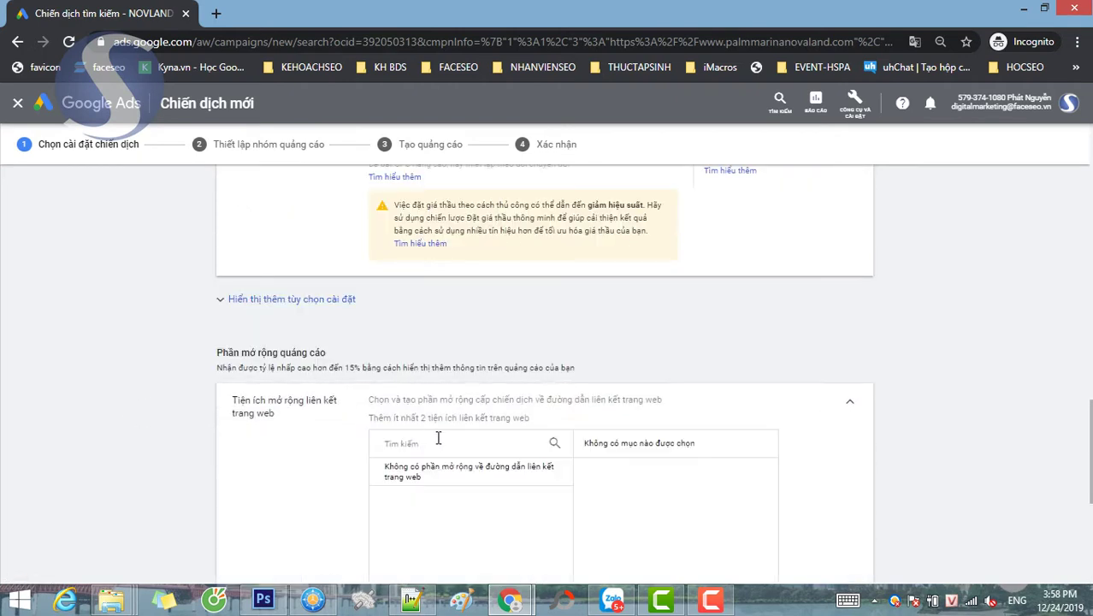
scroll(453, 445, "down", 3)
left_click(470, 519)
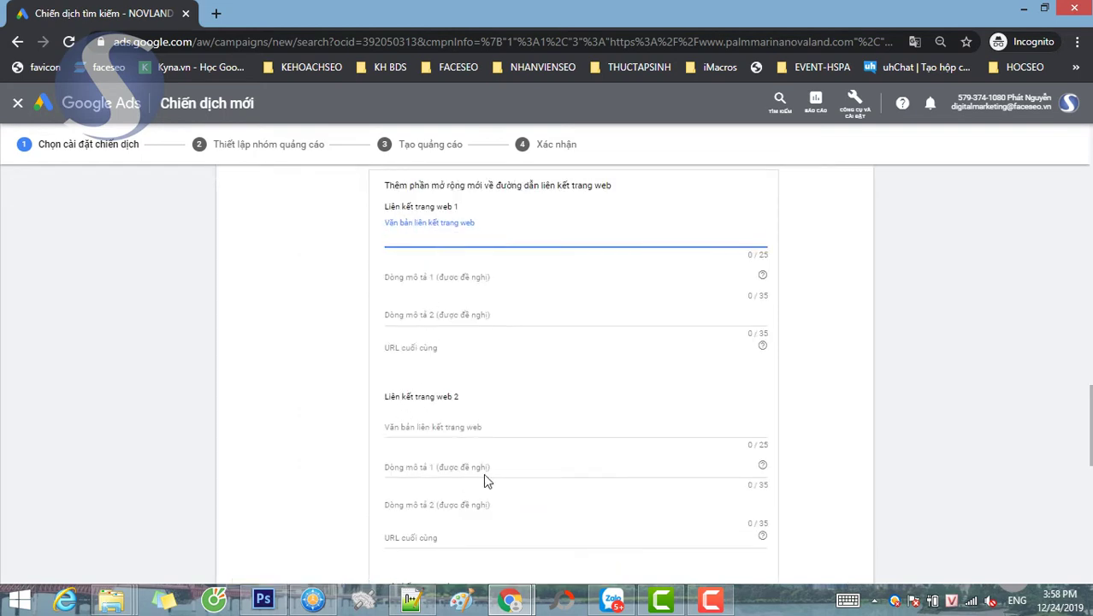
- Fill sitelink 1 with 'Download Full Bảng Giá' and its HEADLINE435 final URL from the notes
left_click(412, 600)
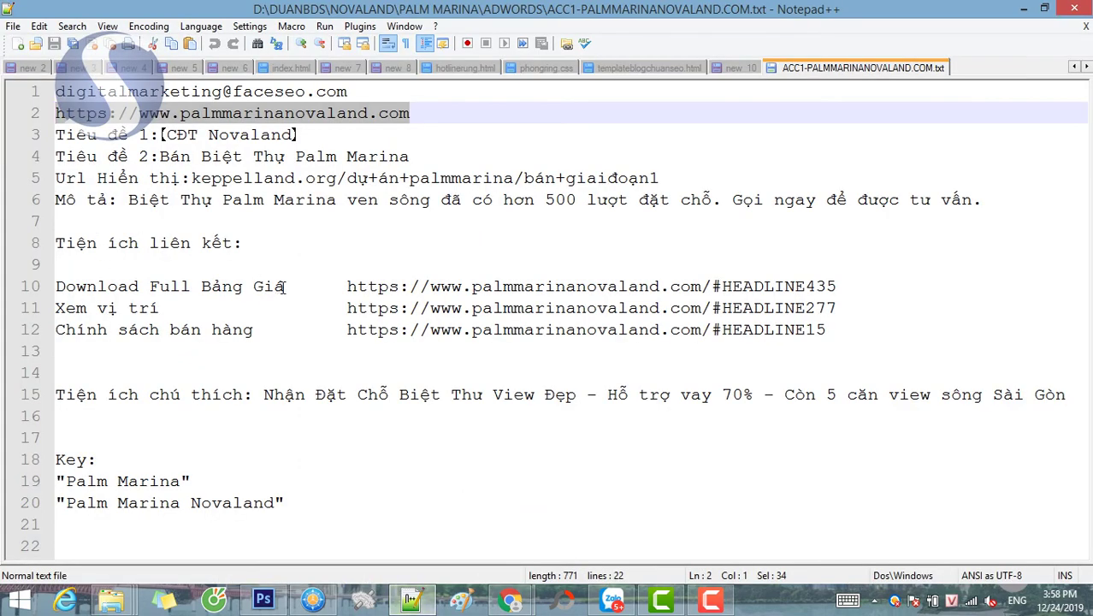
left_click_drag(282, 287, 5, 295)
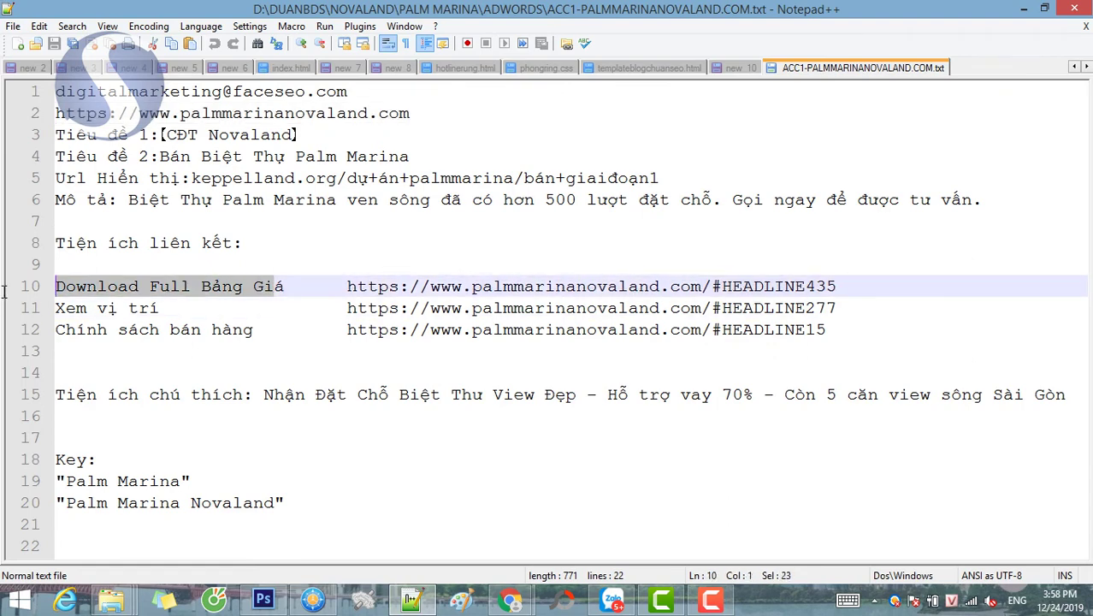
left_click(510, 600)
left_click(599, 523)
type("Download Full Bảng Giá")
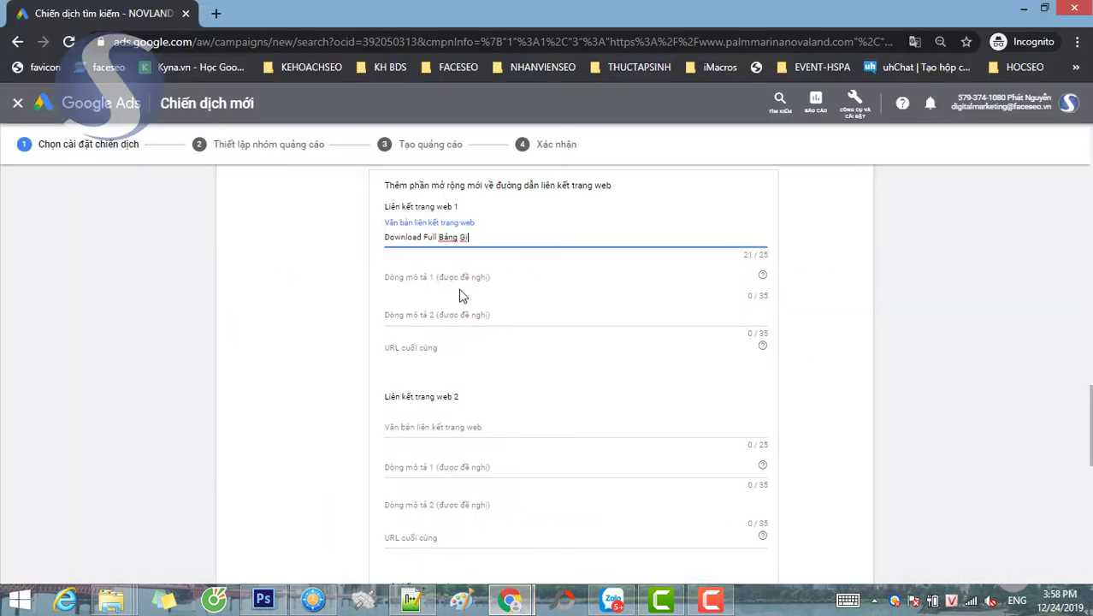
left_click(412, 600)
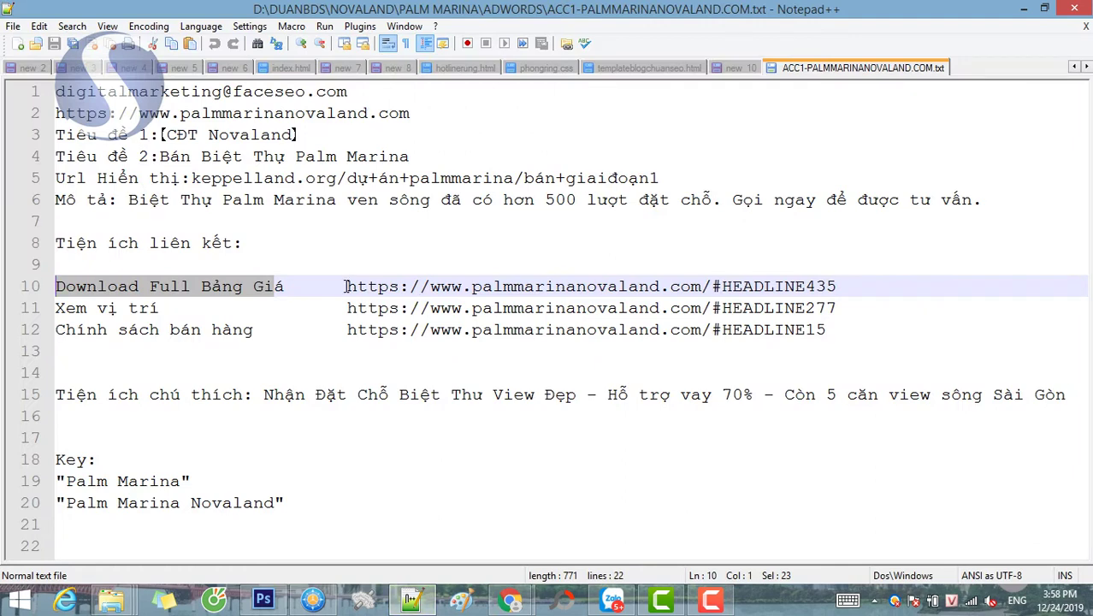
left_click_drag(347, 286, 670, 287)
left_click_drag(890, 272, 891, 282)
key("ctrl+c")
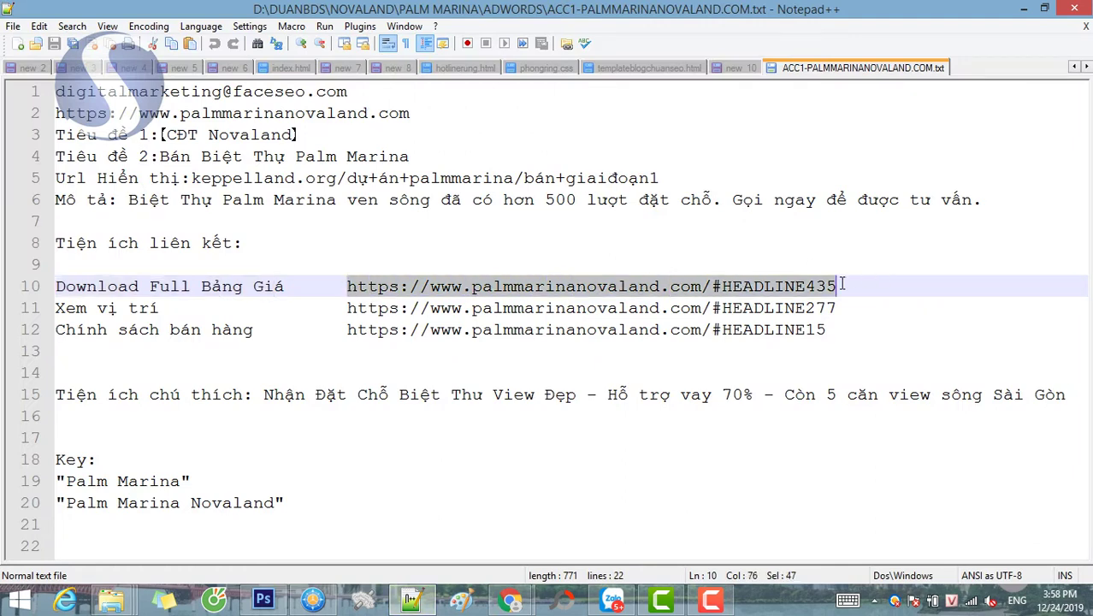
mouse_move(525, 602)
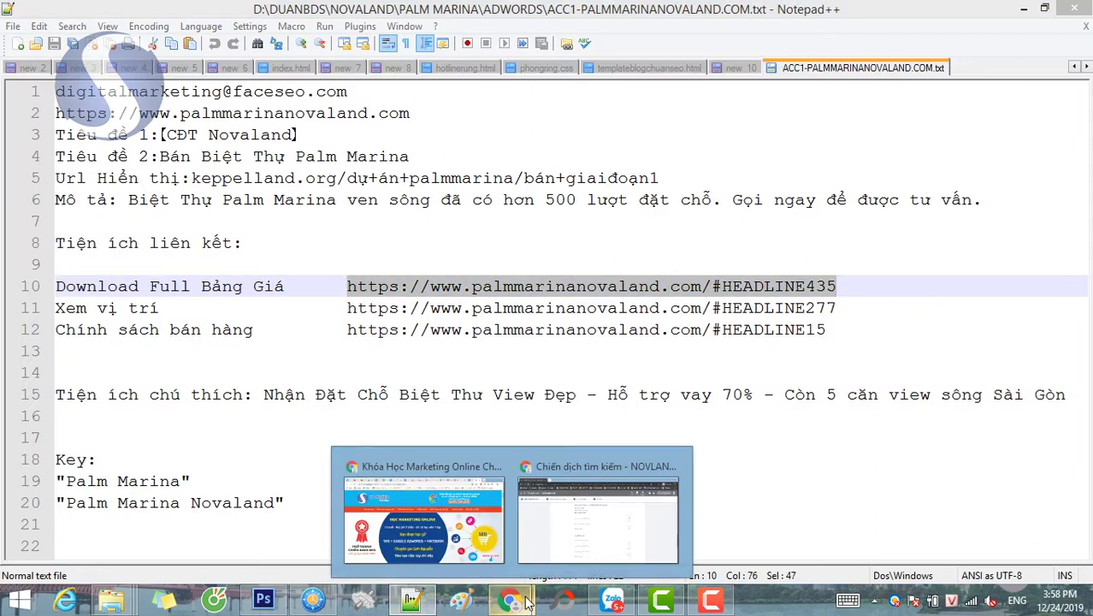
left_click(593, 512)
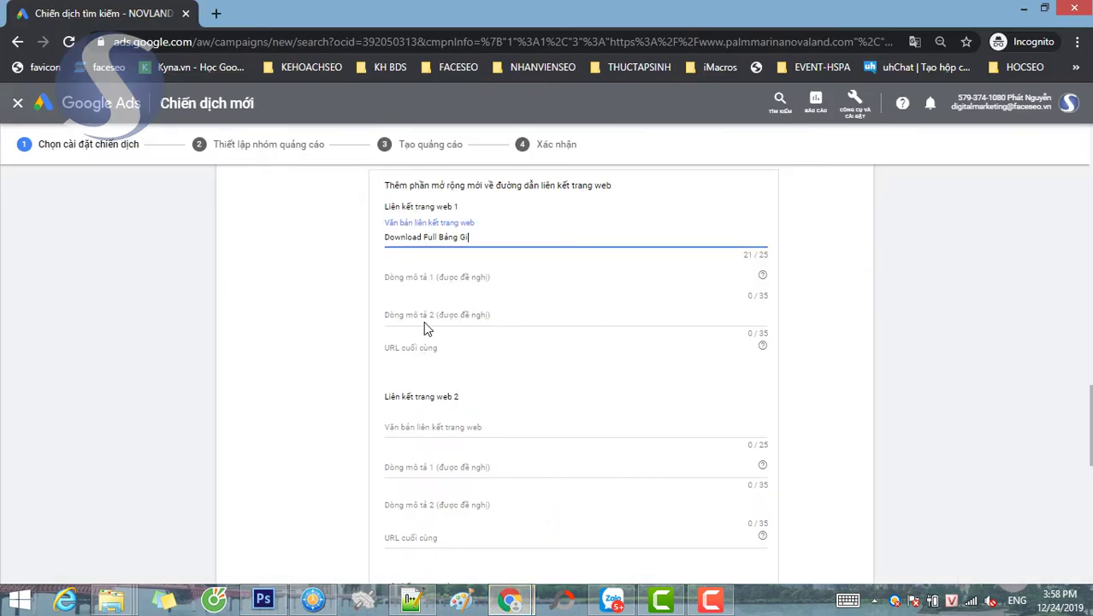
left_click(422, 345)
key("ctrl+v")
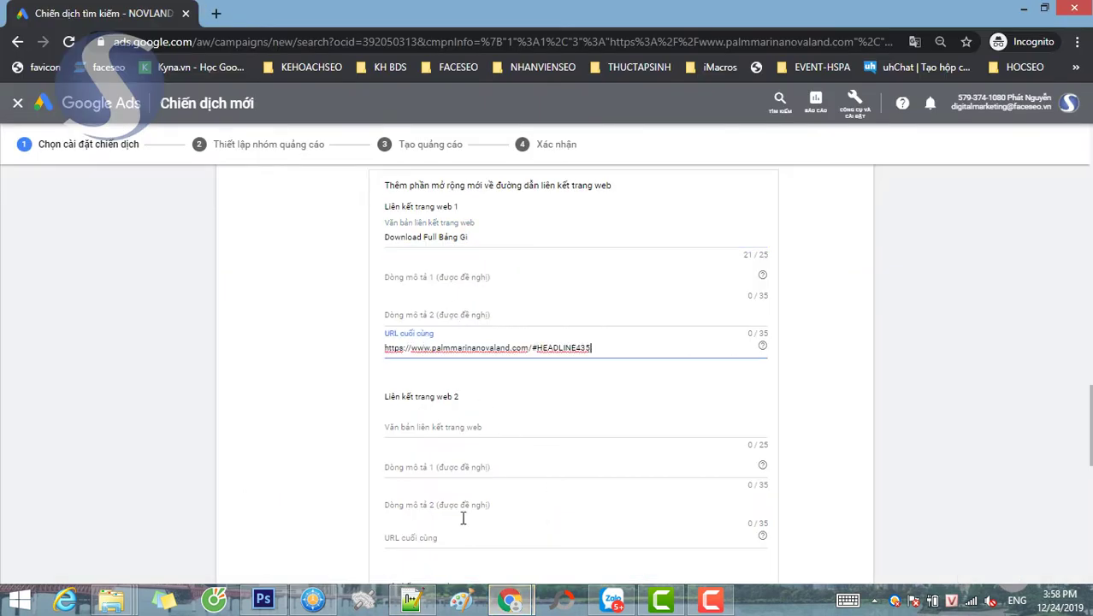
- Fill sitelink 2 with 'Xem vị trí' and final URL palmmarinanovaland.com/#HEADLINE277
left_click(415, 603)
left_click_drag(171, 308, 3, 305)
key("ctrl+c")
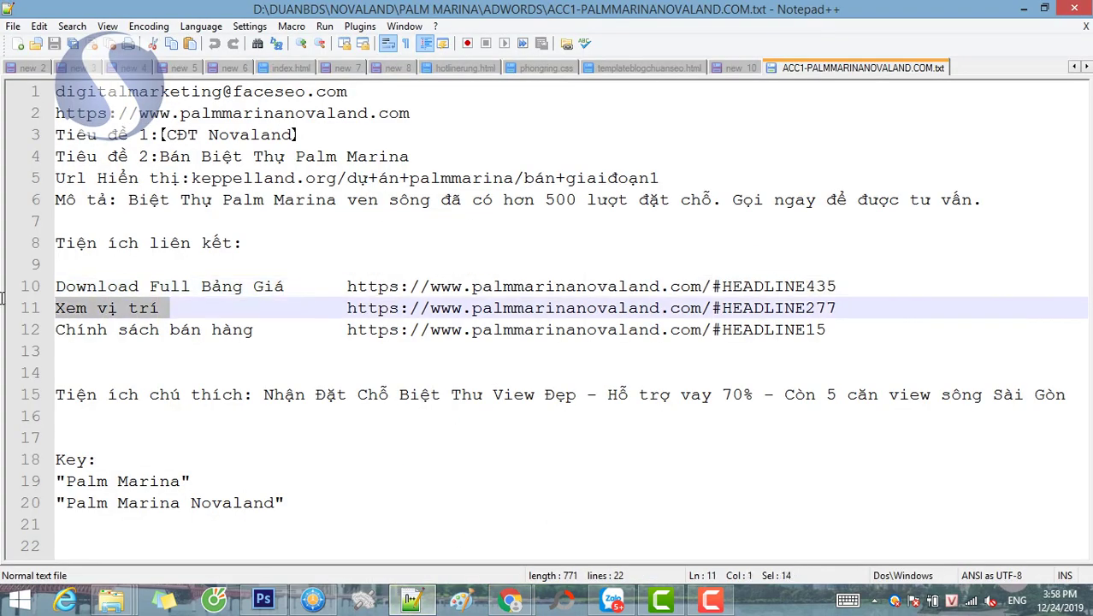
mouse_move(510, 599)
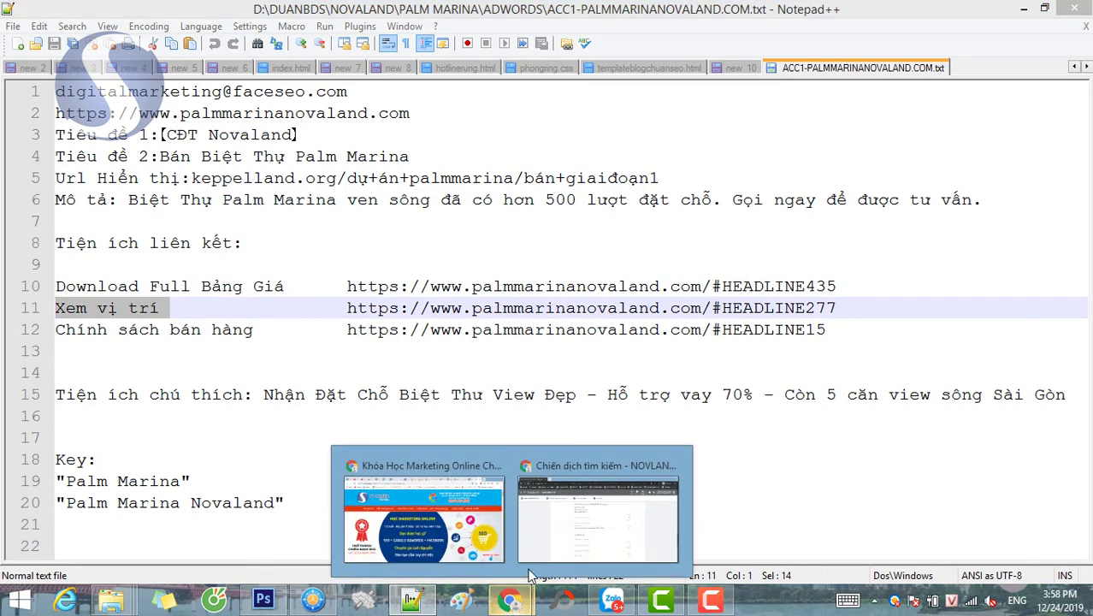
left_click(554, 520)
left_click(410, 430)
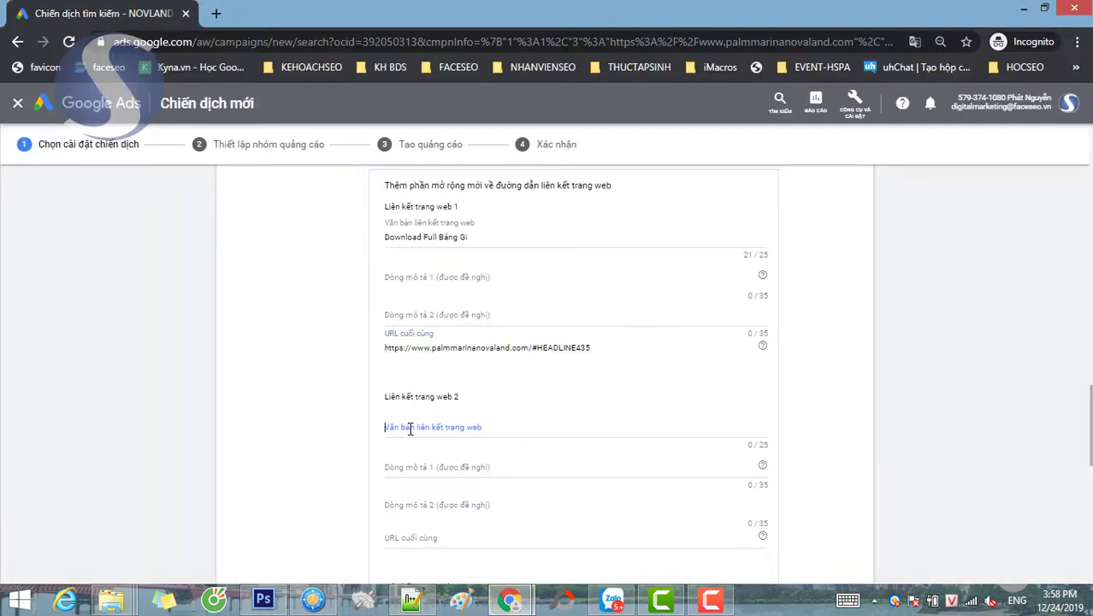
key("ctrl+v")
left_click(414, 604)
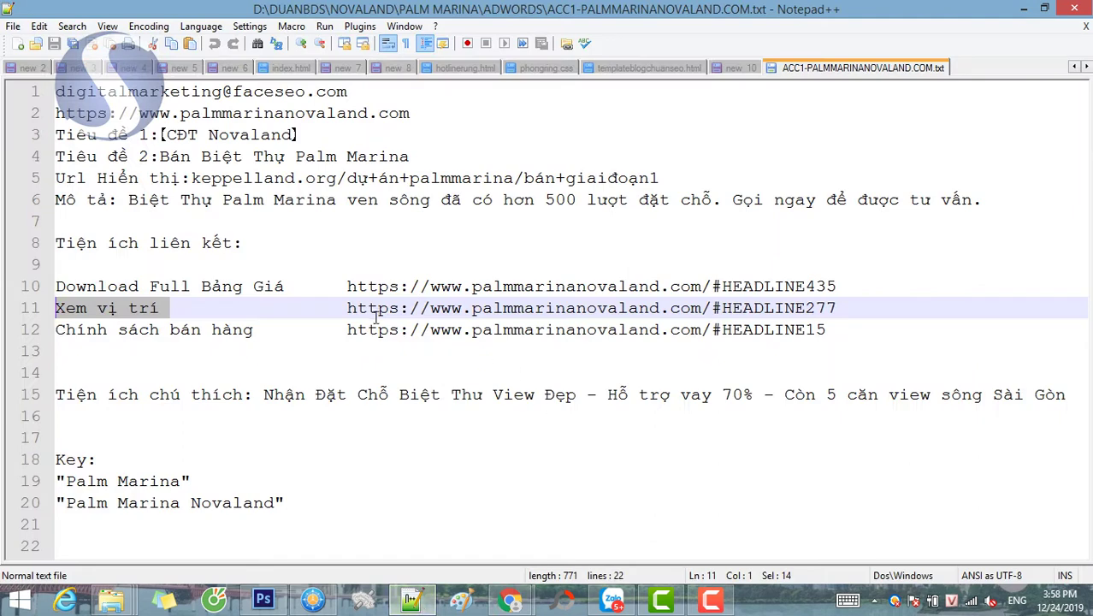
left_click_drag(346, 308, 838, 318)
key("ctrl+c")
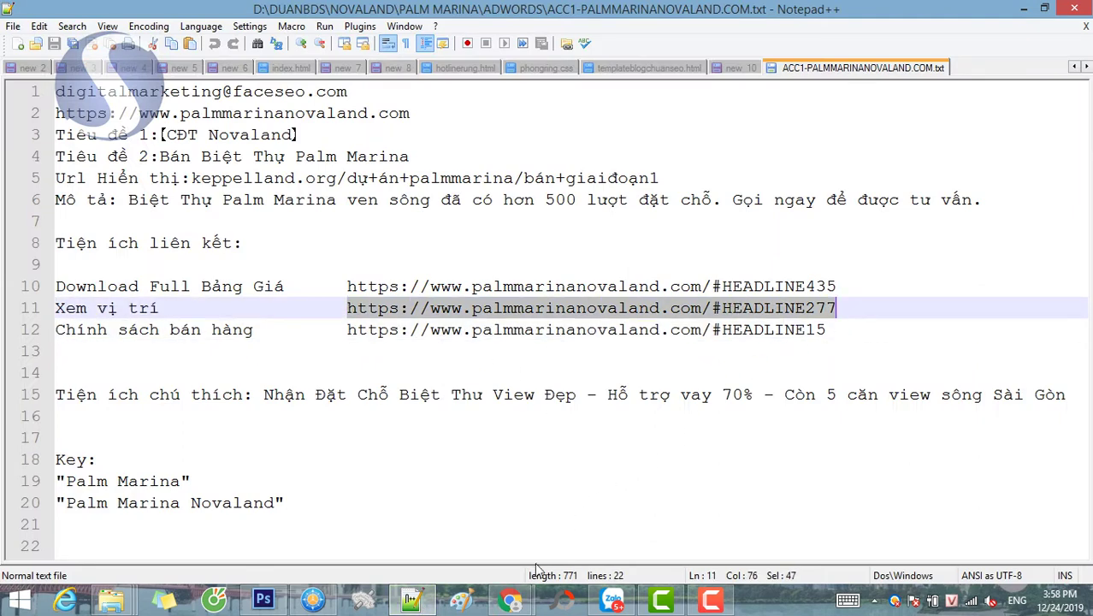
mouse_move(510, 602)
left_click(531, 514)
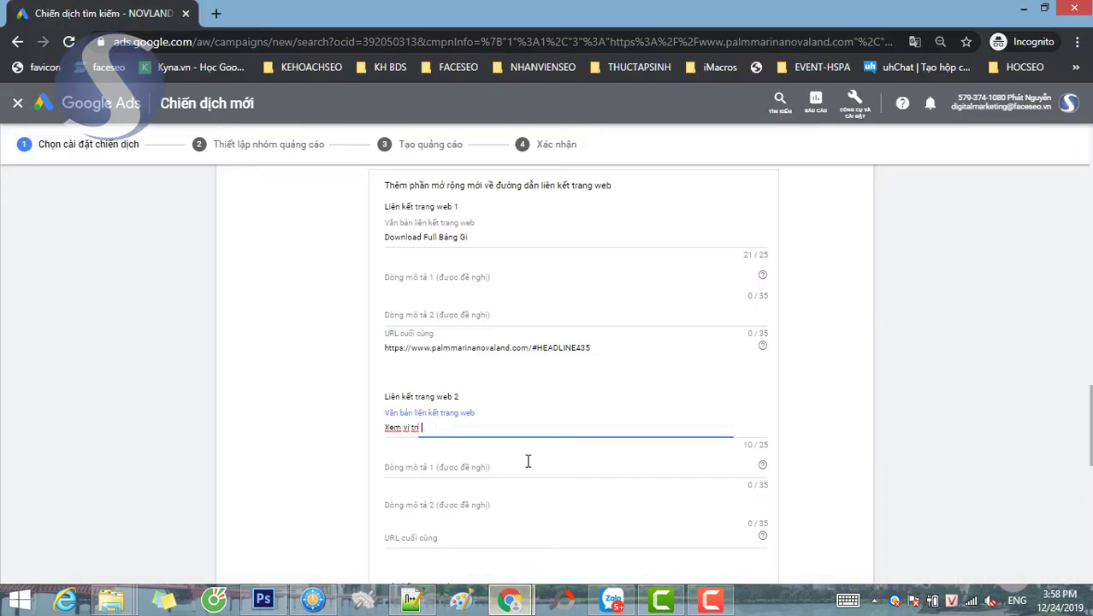
left_click(428, 536)
key("ctrl+v")
- Copy the next sitelink text 'Chính sách bán hàng' from the notes for sitelink 3
scroll(308, 423, "down", 2)
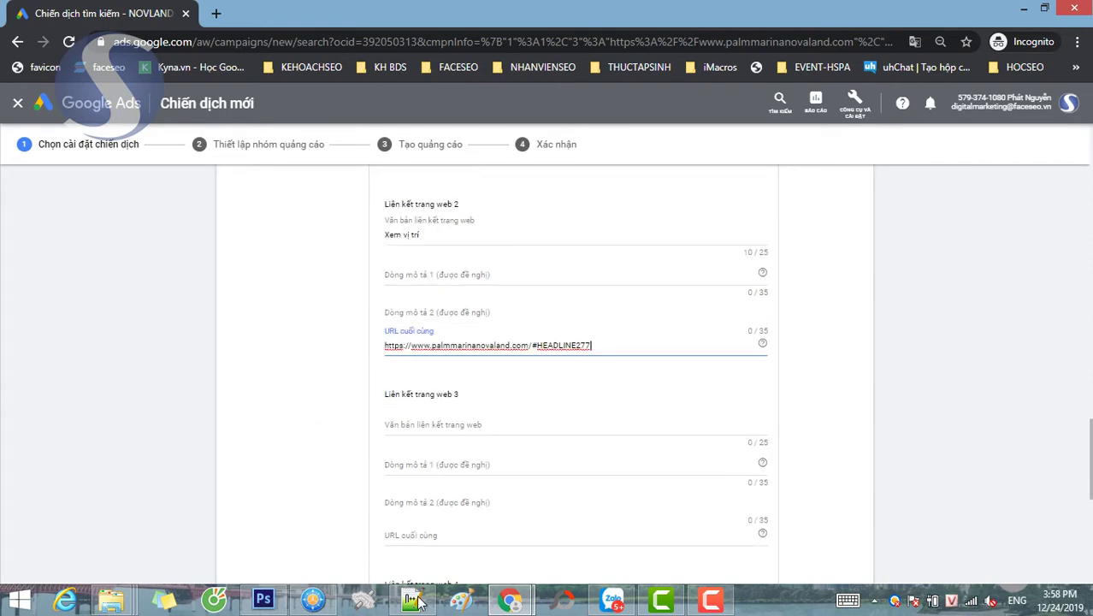
left_click(412, 602)
left_click_drag(265, 329, 2, 323)
key("ctrl+c")
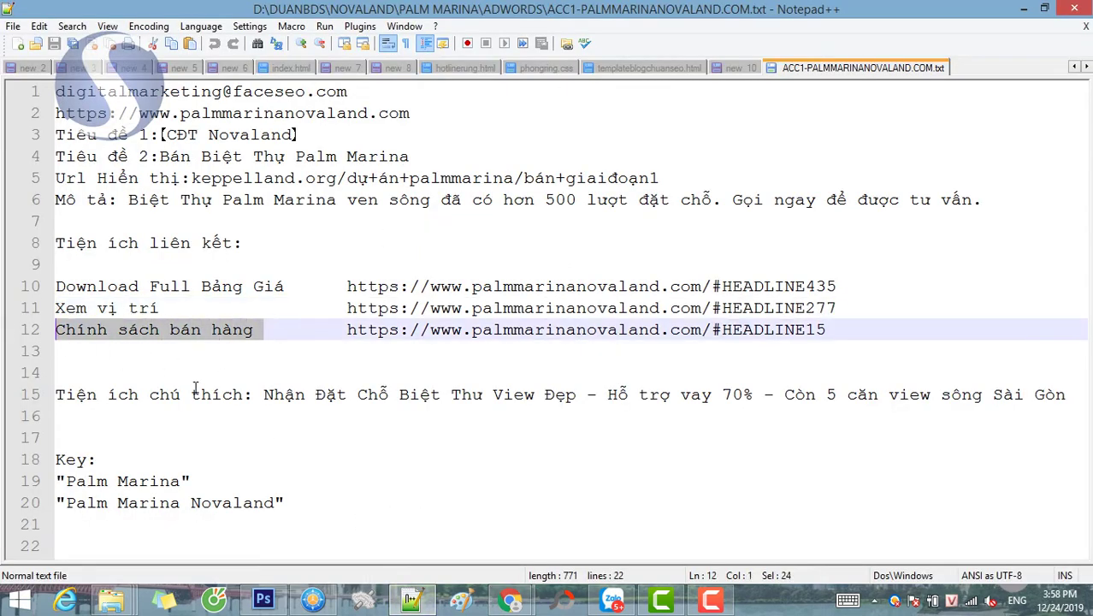
mouse_move(510, 602)
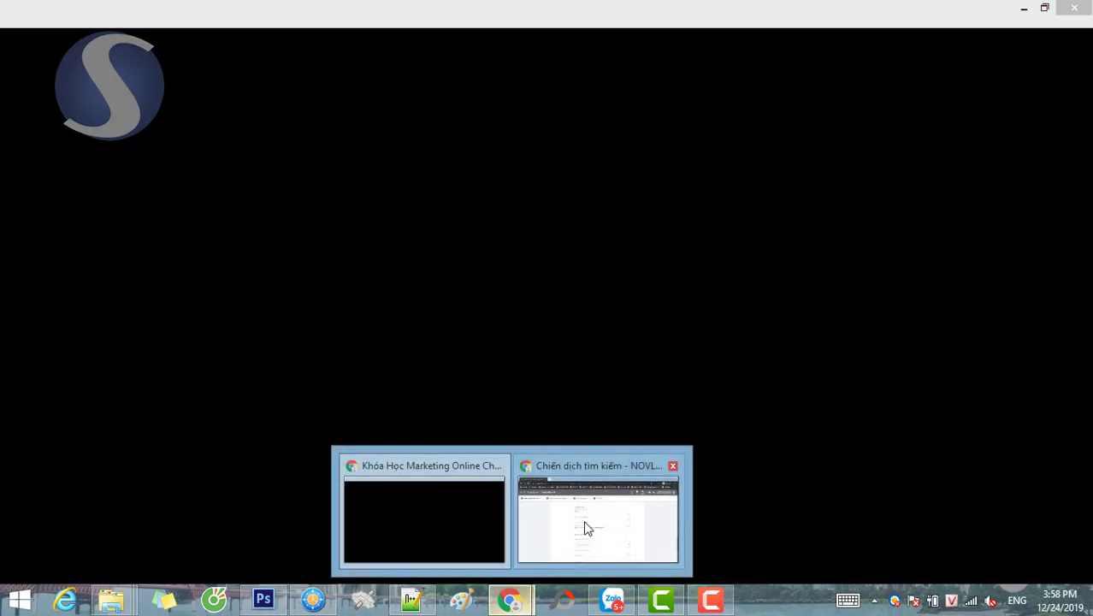
left_click(586, 524)
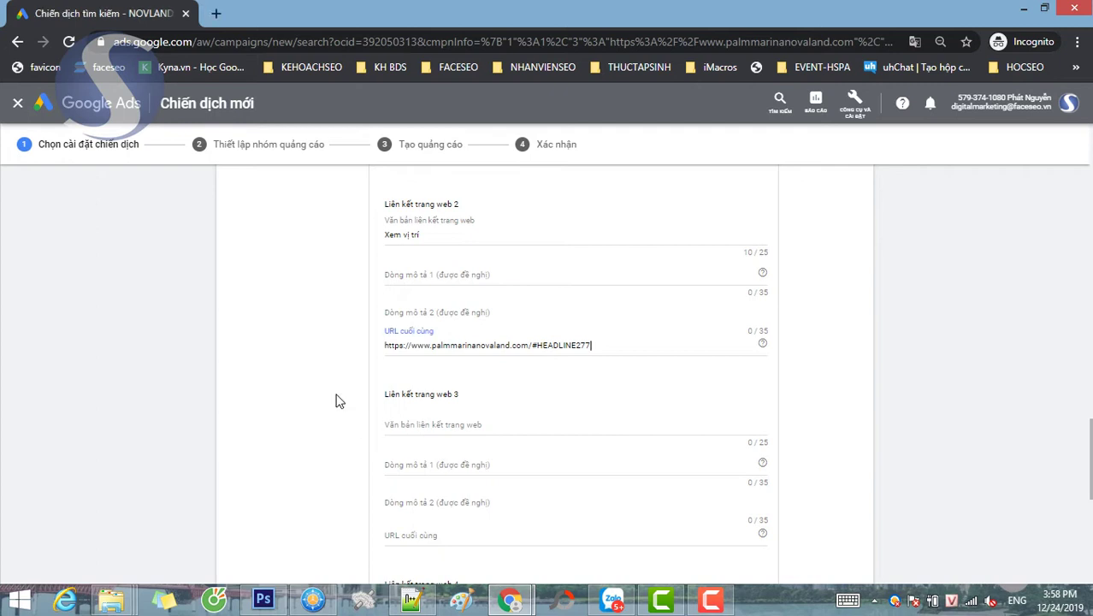
scroll(418, 432, "down", 3)
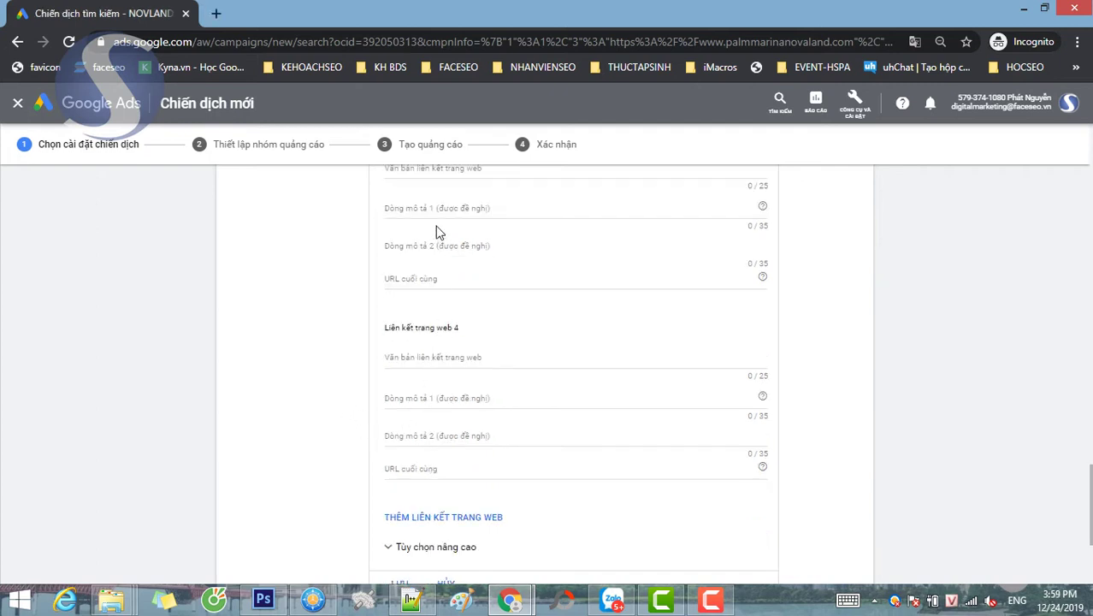
- Fill sitelink 3 with text 'Chính sách bán hàng' and final URL palmmarinanovaland.com/#HEADLINE15
left_click(438, 182)
key("ctrl+v")
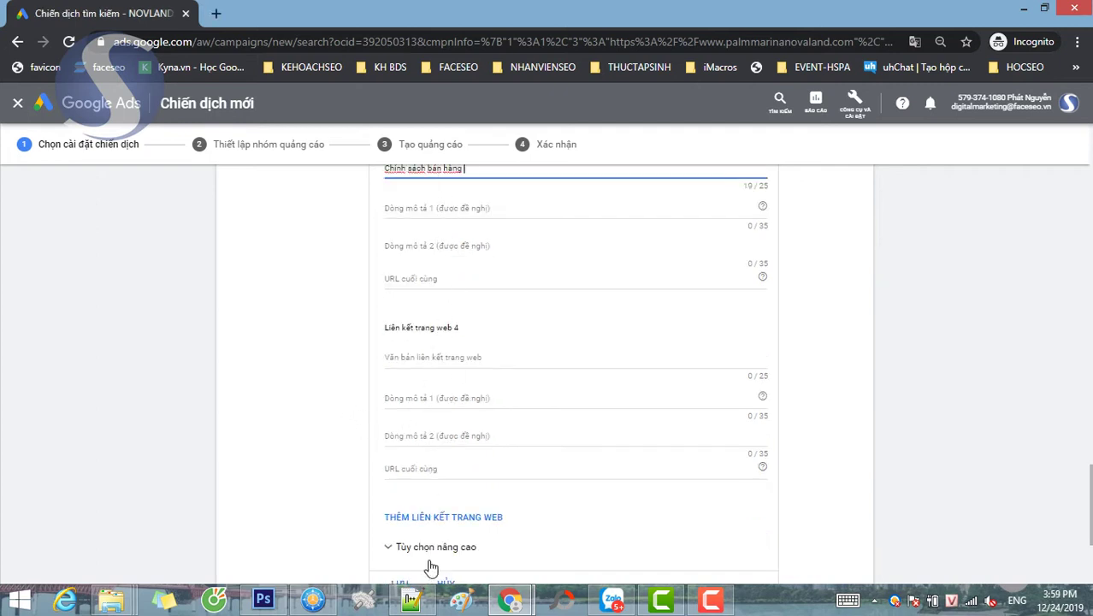
left_click(412, 601)
left_click_drag(347, 330, 829, 331)
key("ctrl+c")
mouse_move(513, 604)
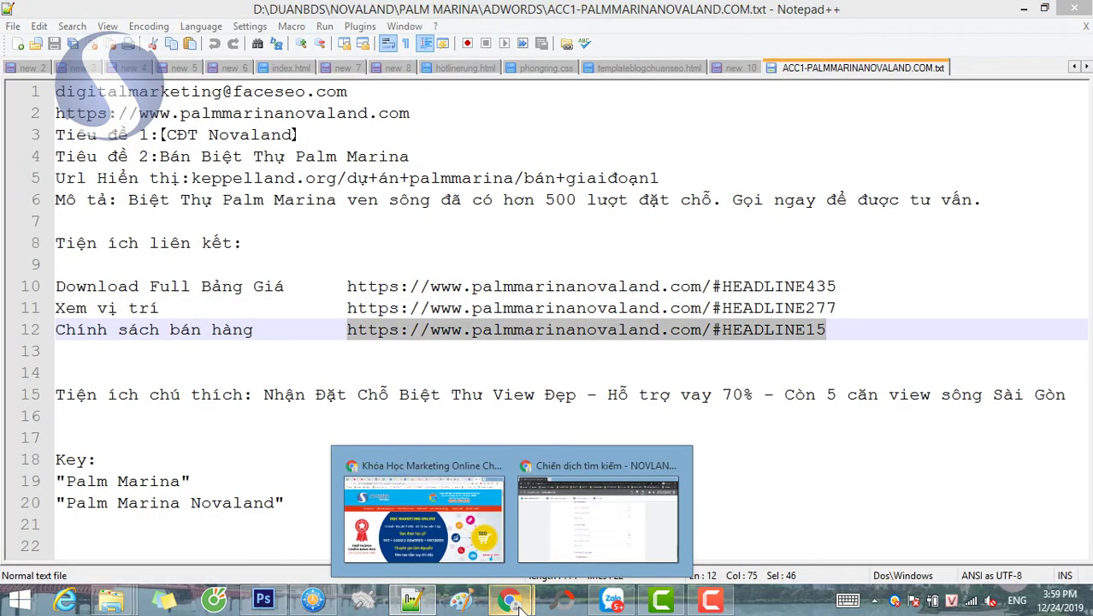
left_click(535, 508)
left_click(415, 276)
key("ctrl+v")
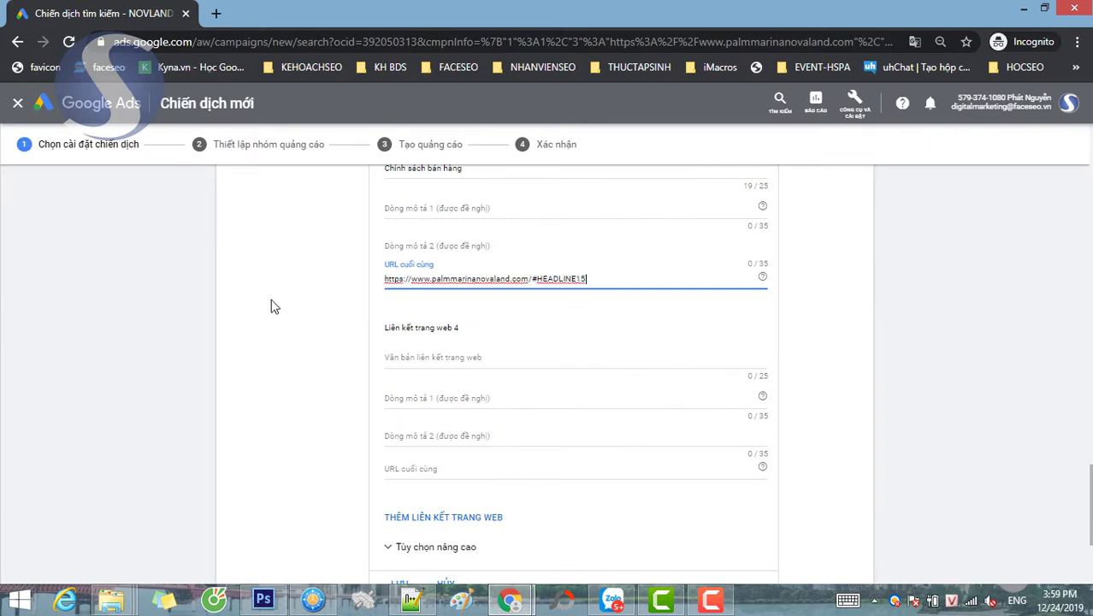
- Review the three sitelinks and save them
scroll(267, 308, "up", 1)
scroll(267, 308, "up", 1)
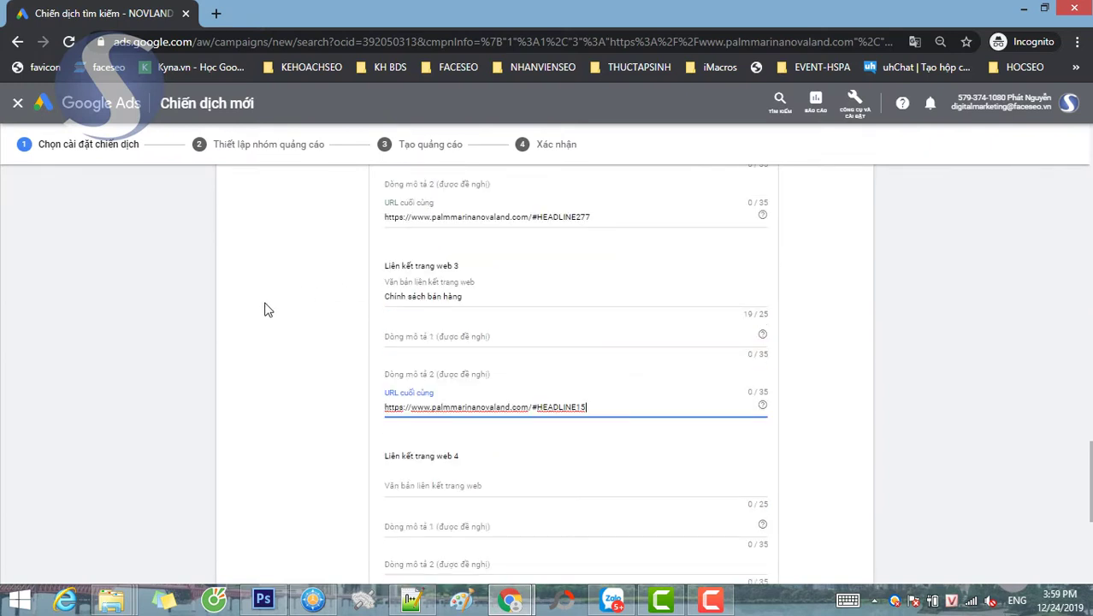
scroll(267, 312, "down", 3)
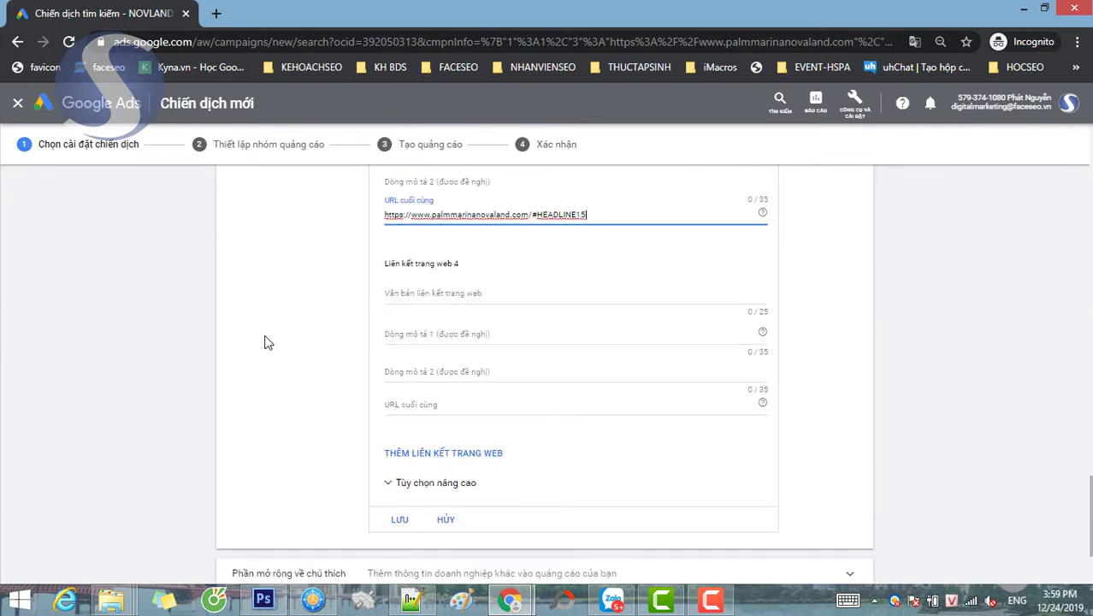
scroll(262, 380, "up", 5)
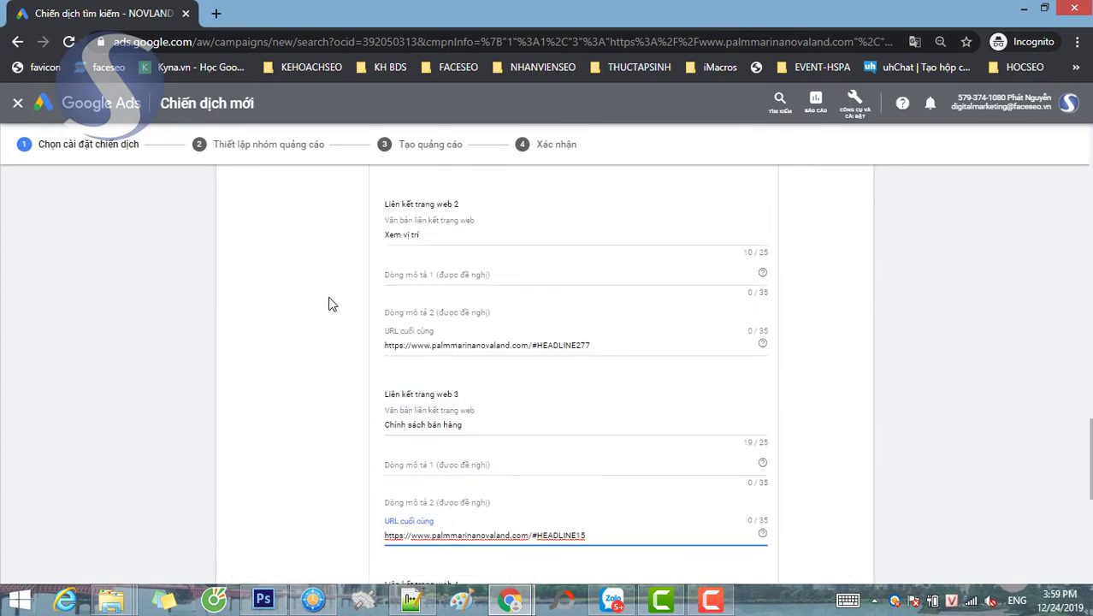
scroll(332, 304, "down", 1)
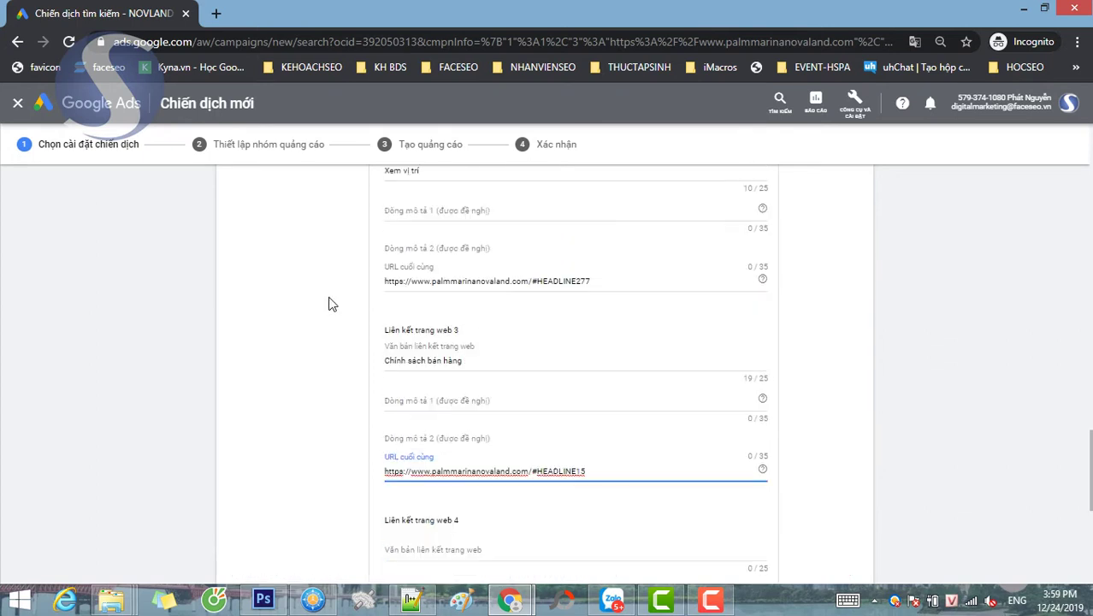
scroll(332, 304, "up", 1)
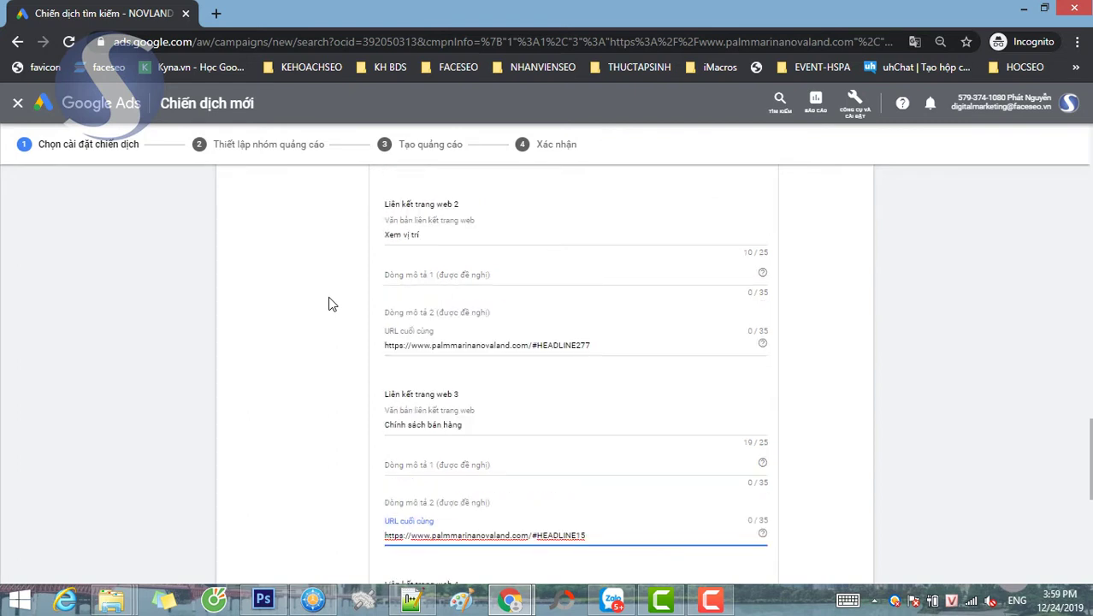
scroll(332, 304, "down", 1)
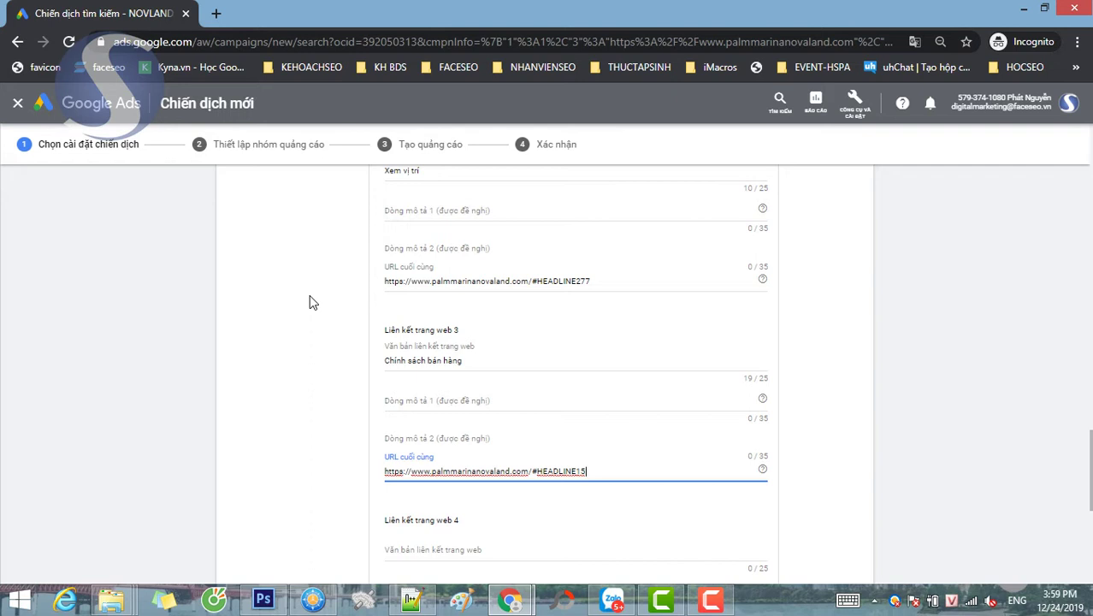
scroll(310, 302, "down", 5)
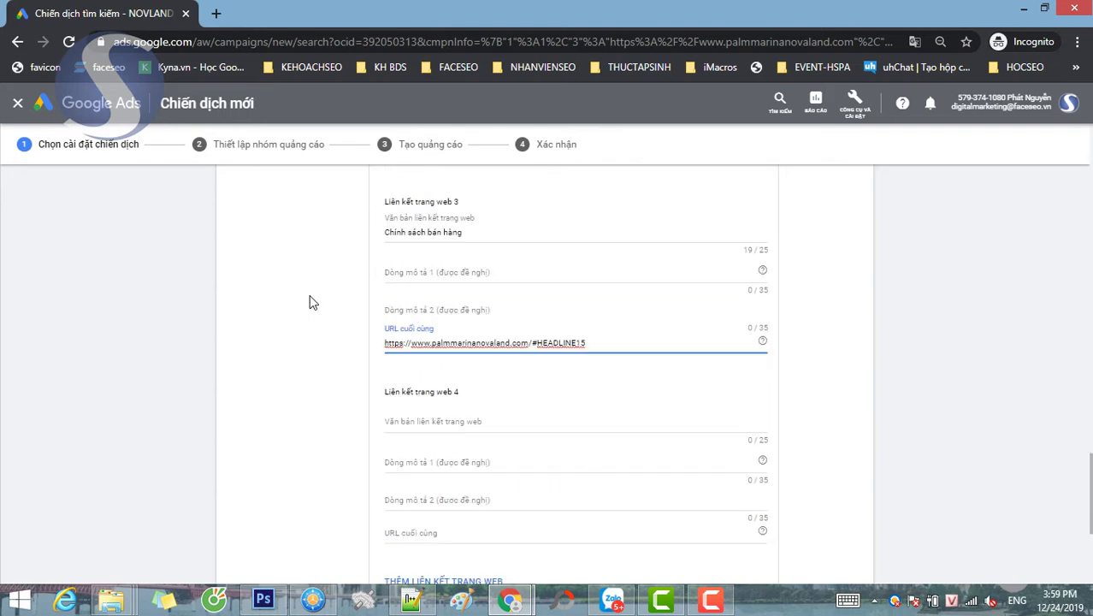
left_click(399, 368)
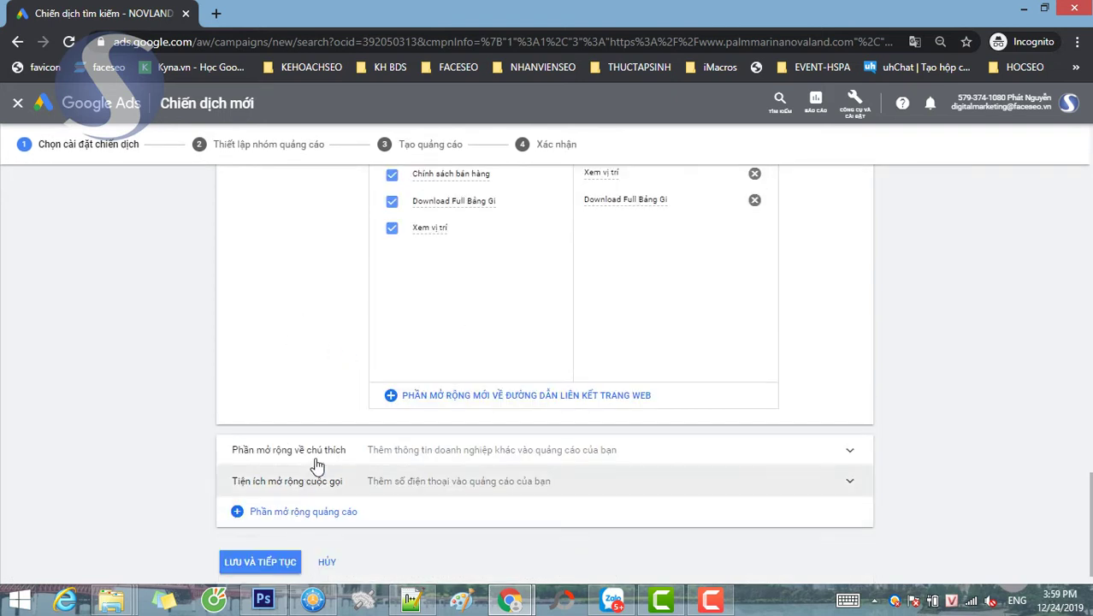
- Start a new callout extension and paste the first callout phrase from the notes into callout 1
left_click(319, 452)
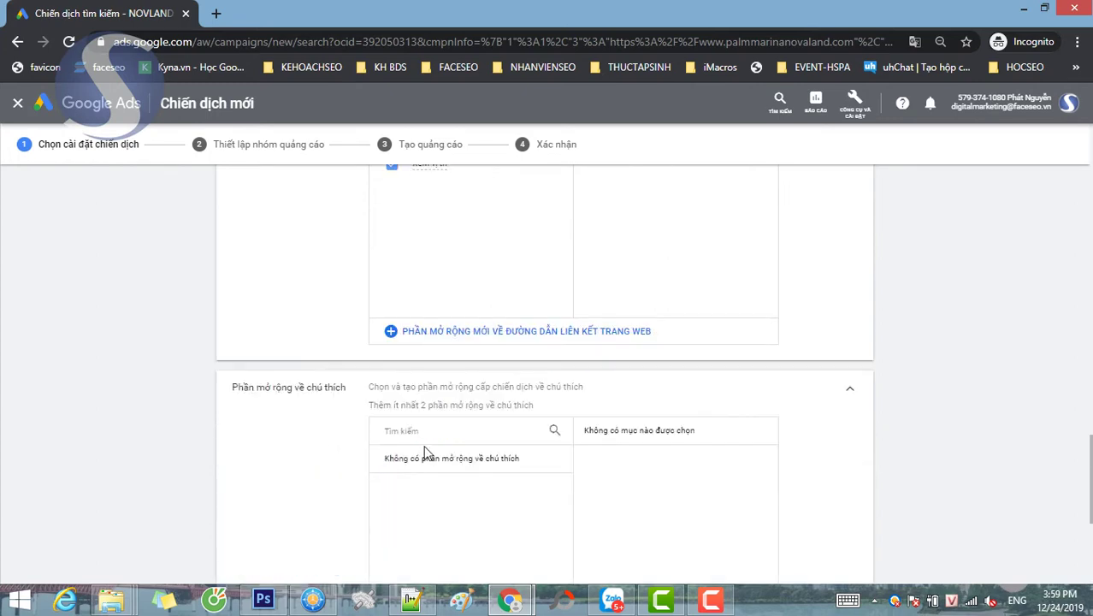
scroll(475, 485, "down", 2)
left_click(462, 517)
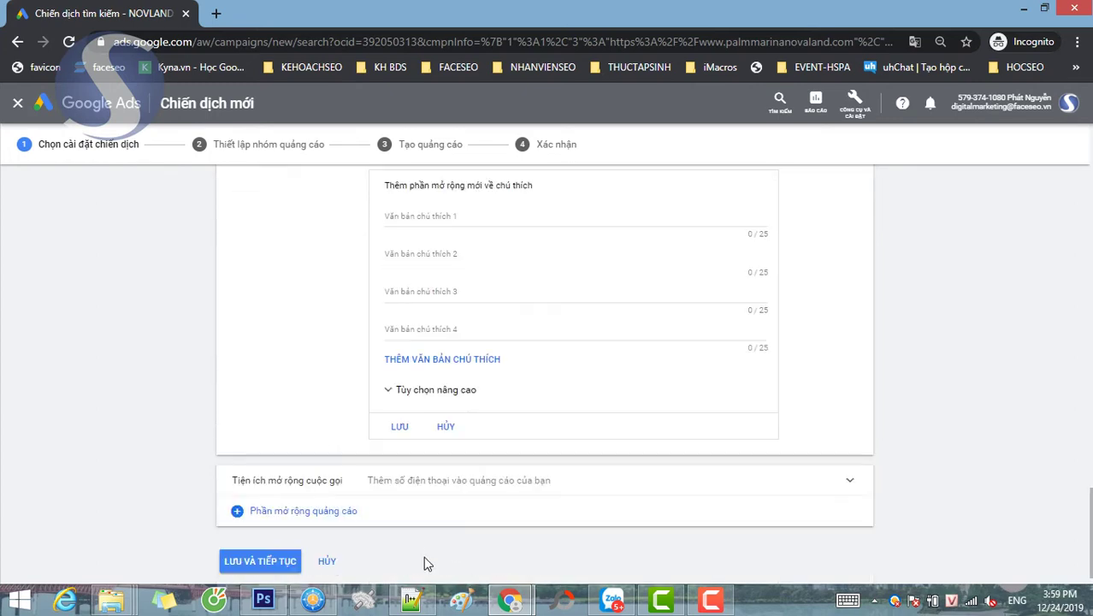
left_click(412, 601)
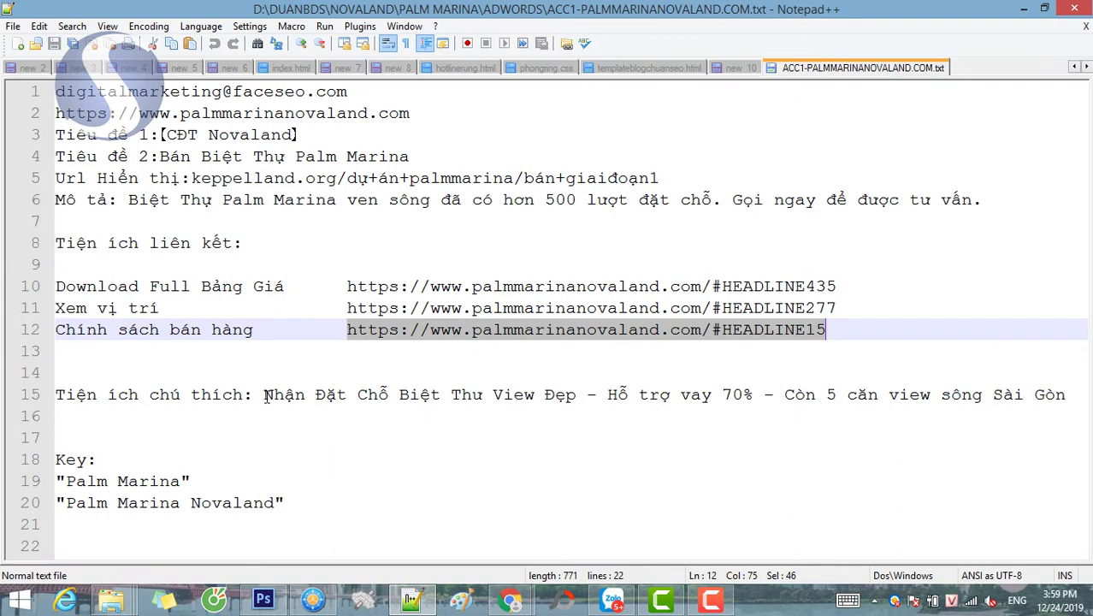
left_click_drag(263, 397, 577, 398)
key("ctrl+c")
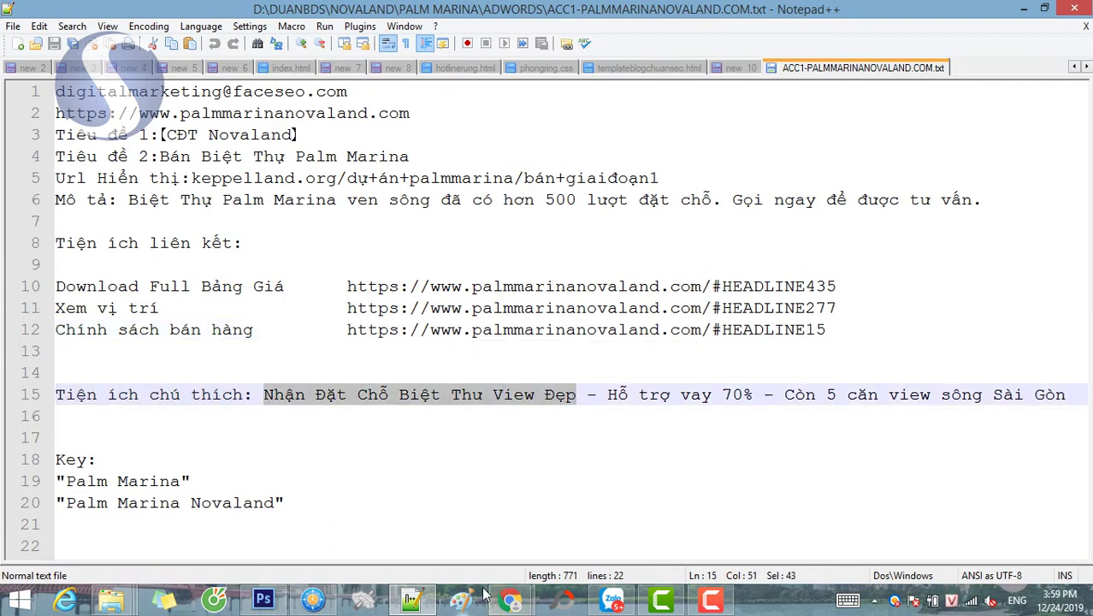
mouse_move(510, 600)
left_click(616, 518)
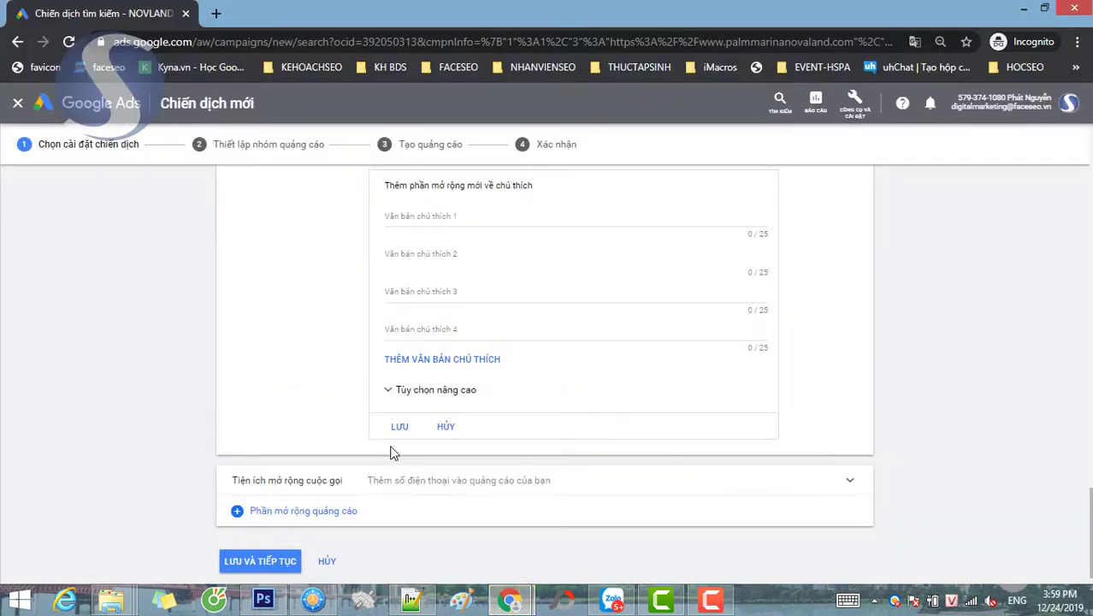
left_click(417, 216)
key("ctrl+v")
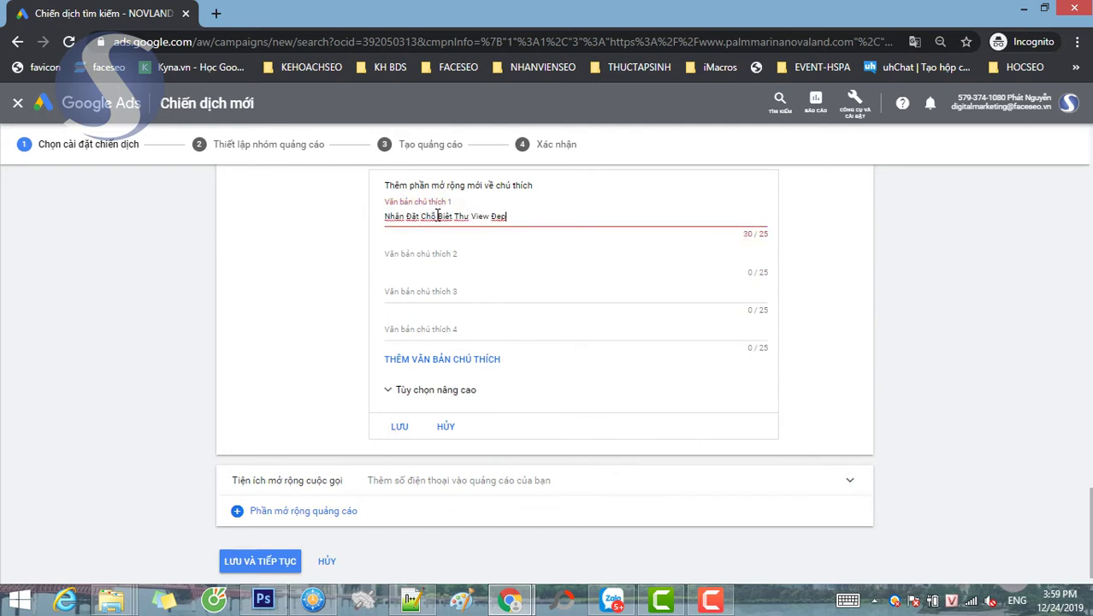
- Trim callout 1 to 'Cọc Biệt Thự View Đẹp' so it fits the 25-character limit
double_click(422, 215)
left_click_drag(423, 216, 384, 216)
key("BackSpace")
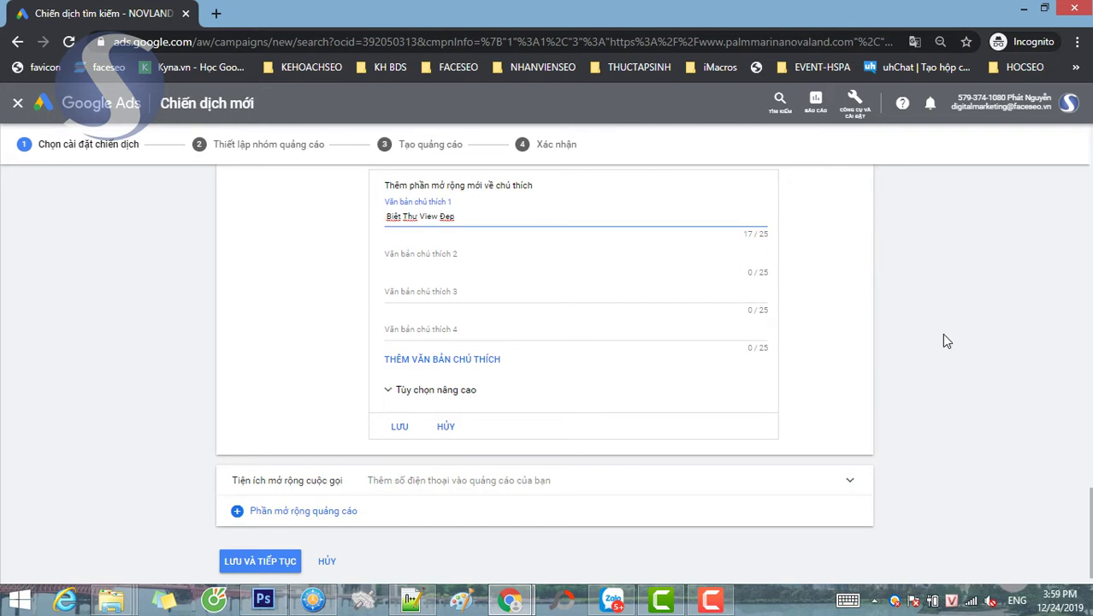
key("Delete")
type("d")
key("BackSpace")
type("dd")
type("ặ")
key("BackSpace")
key("BackSpace")
type("Coo")
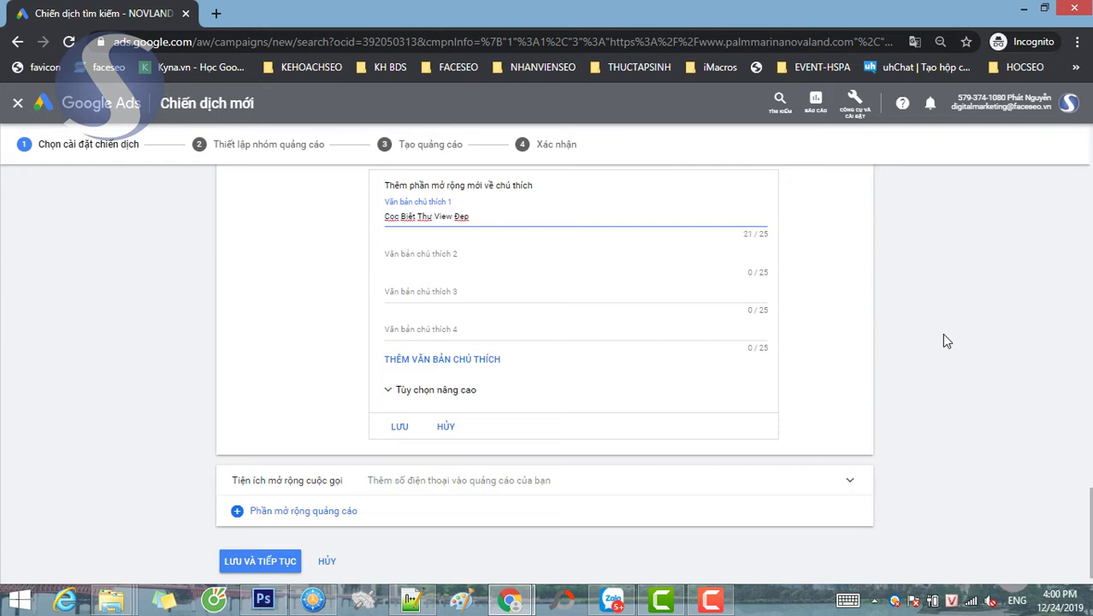
- Copy 'Hỗ trợ vay 70%' from the notes into callout 2
left_click(418, 288)
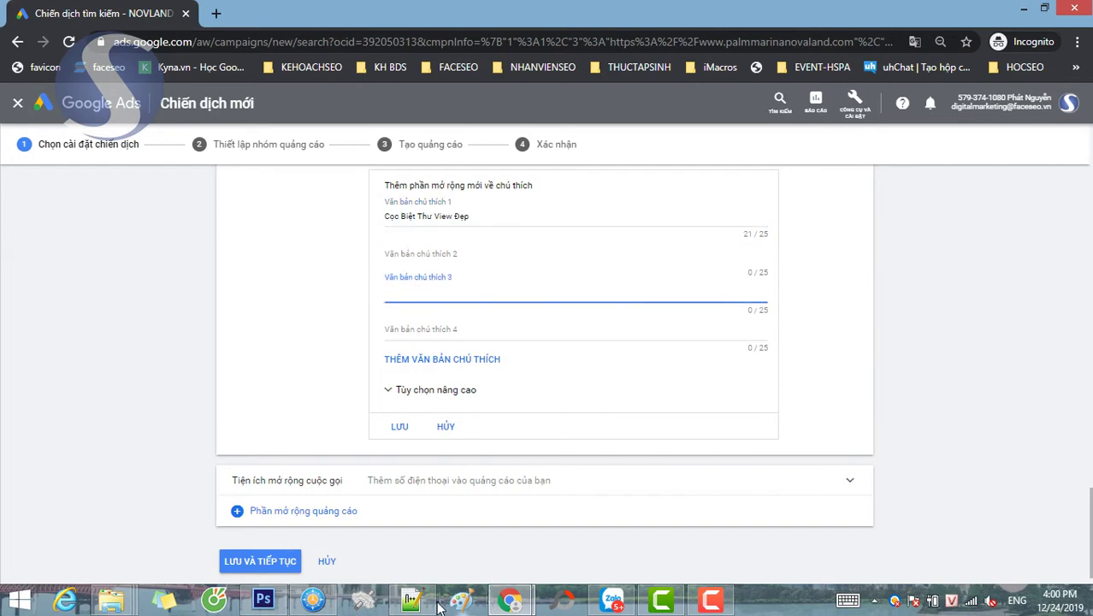
left_click(435, 595)
left_click_drag(607, 395, 757, 395)
key("ctrl+c")
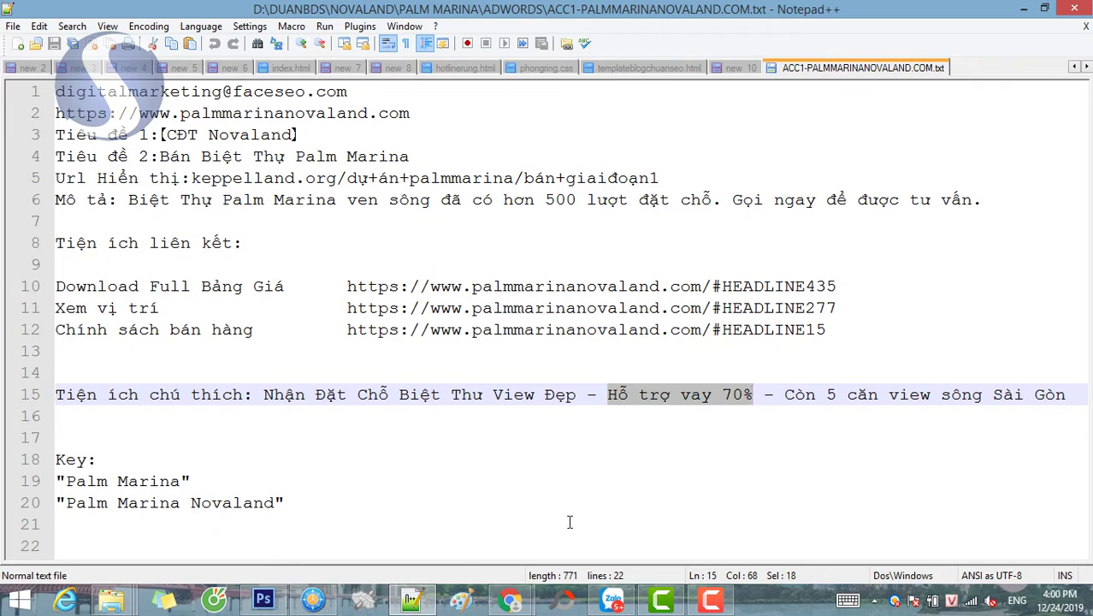
left_click(510, 599)
left_click(595, 521)
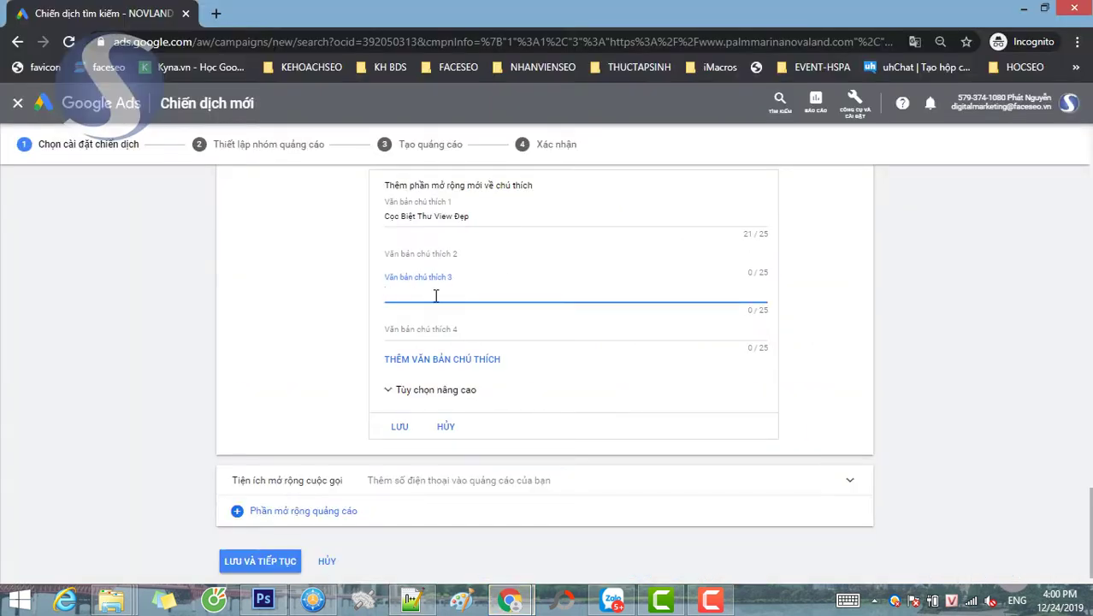
key("ctrl+v")
left_click(408, 253)
key("ctrl+v")
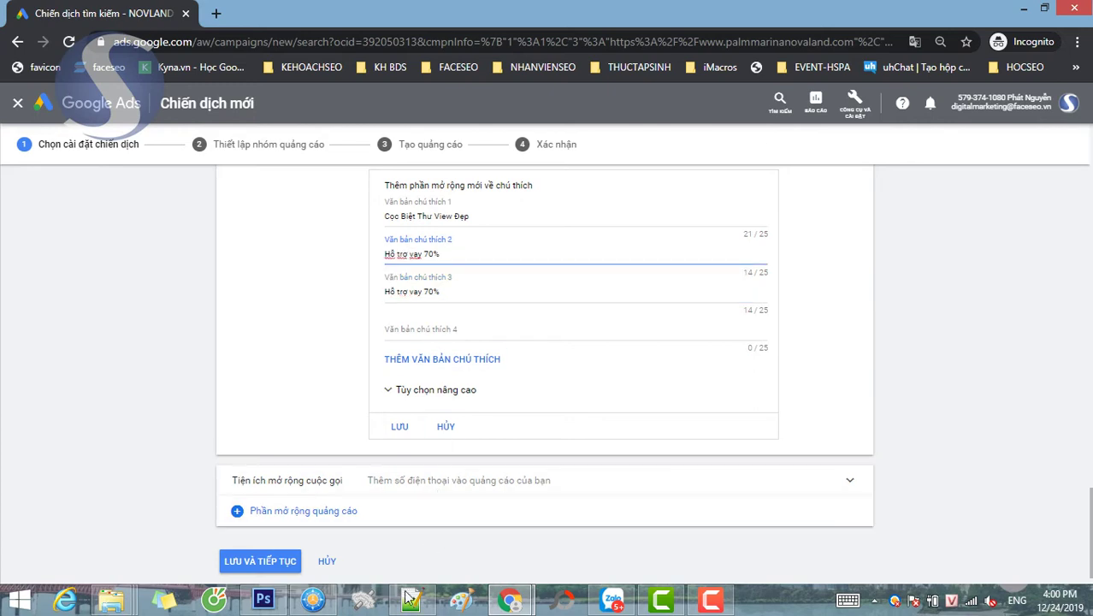
- Replace callout 3 with 'Còn 5 căn view sông SG', abbreviating Sài Gòn
left_click(410, 599)
left_click_drag(783, 396, 1071, 394)
key("ctrl+c")
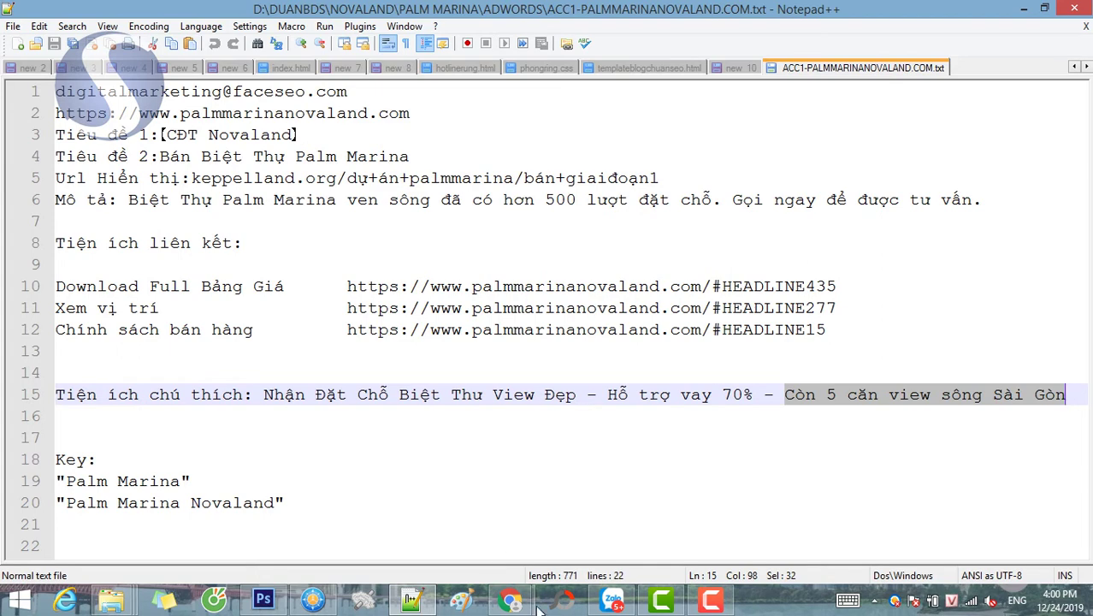
mouse_move(513, 598)
left_click(599, 514)
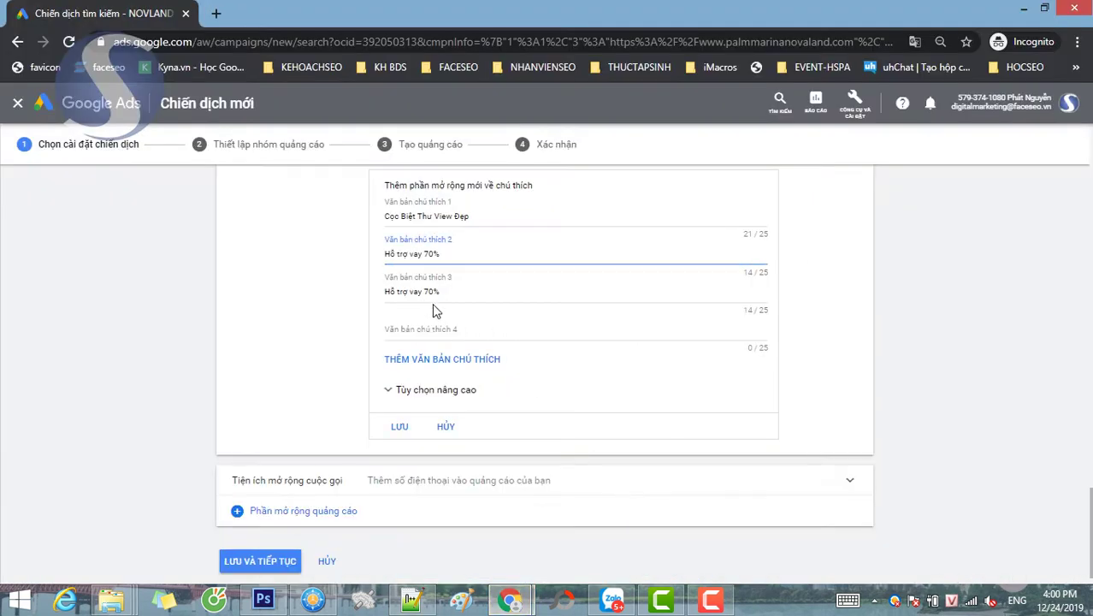
left_click_drag(441, 291, 276, 293)
key("ctrl+v")
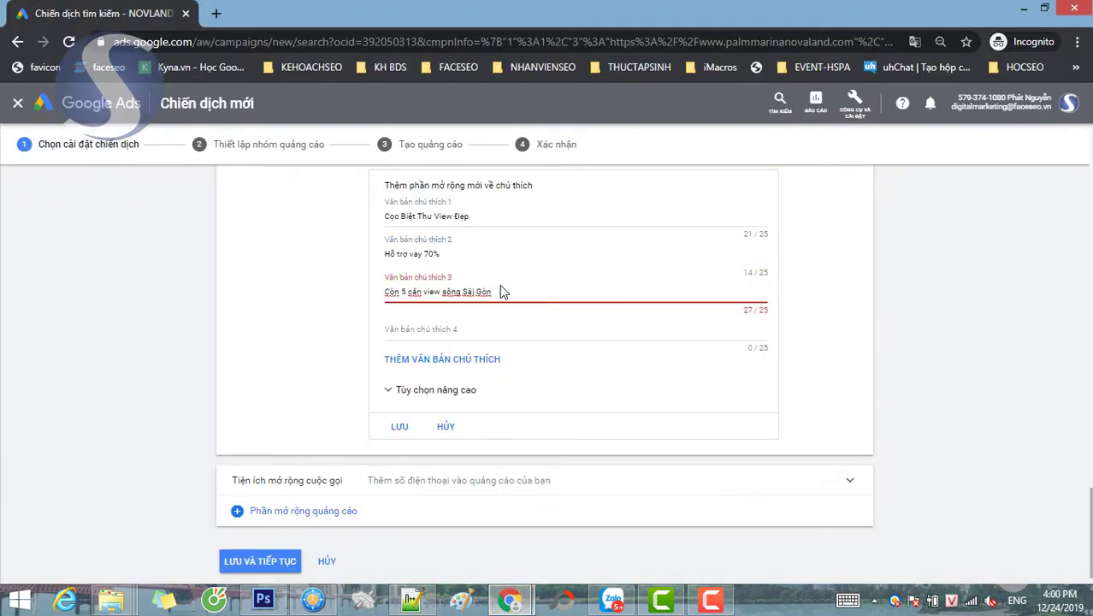
left_click_drag(491, 292, 471, 294)
type("gn")
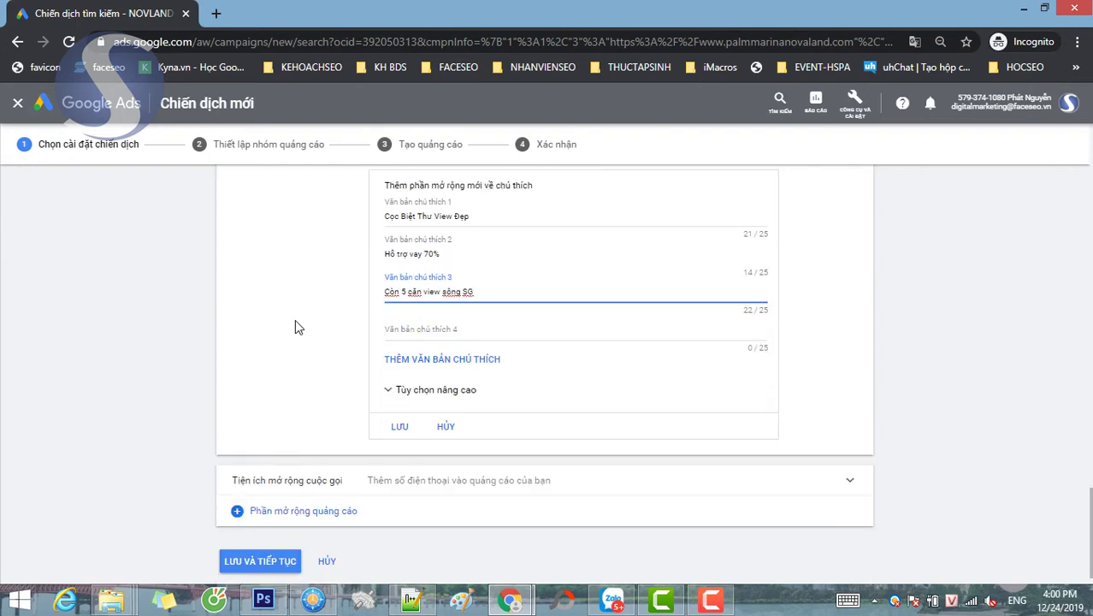
- Enter callout 4 'Giá đợt 1 nhiều ưu đãi' and save the callout extension
left_click(433, 336)
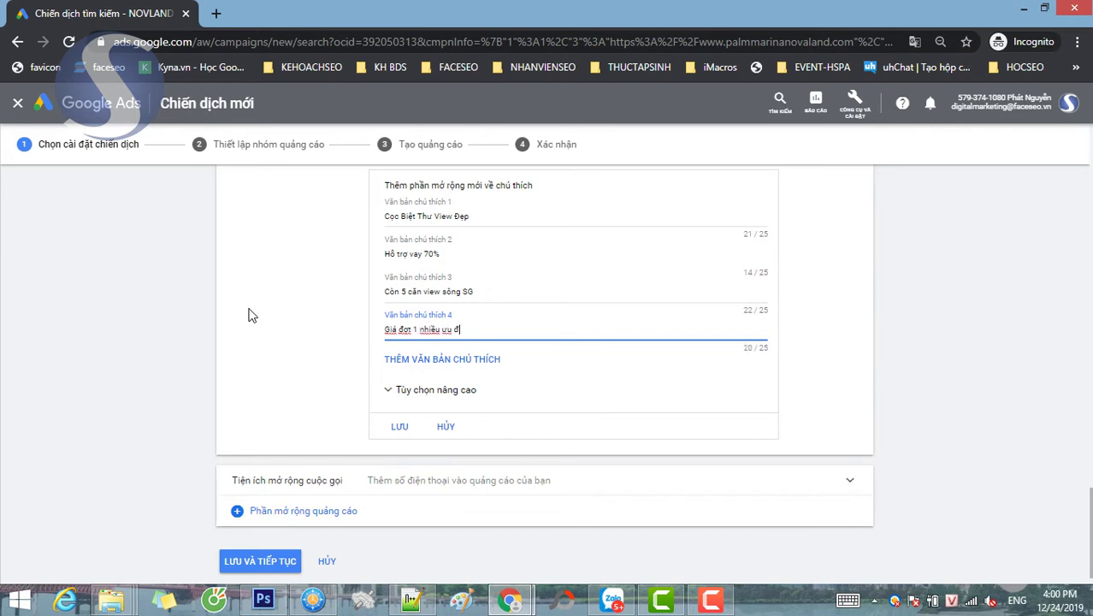
key("BackSpace")
key("BackSpace")
key("BackSpace")
left_click(273, 301)
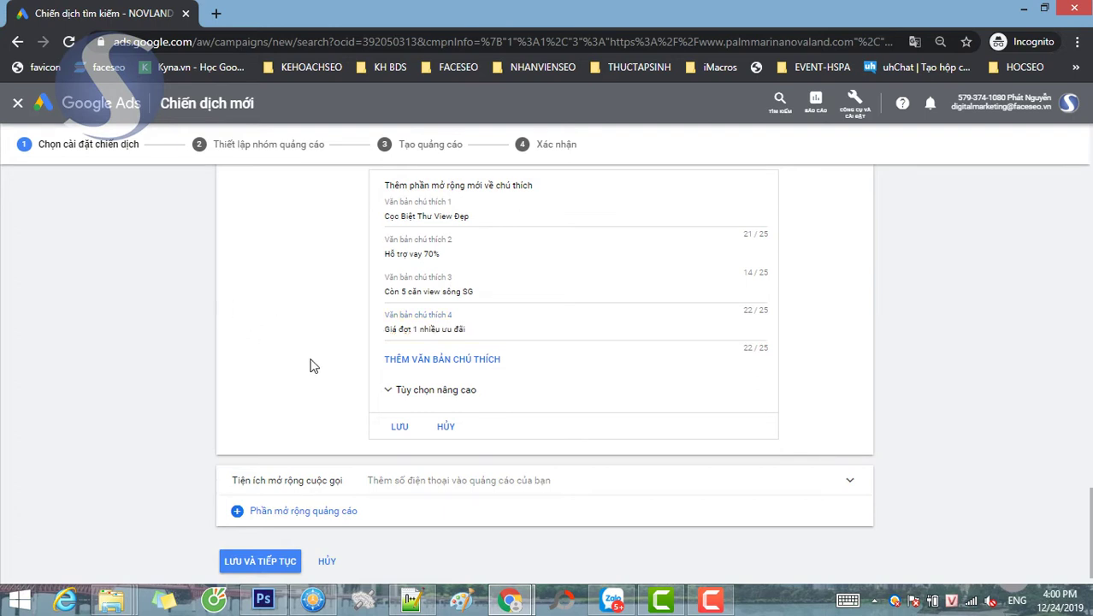
scroll(308, 364, "down", 1)
left_click(396, 399)
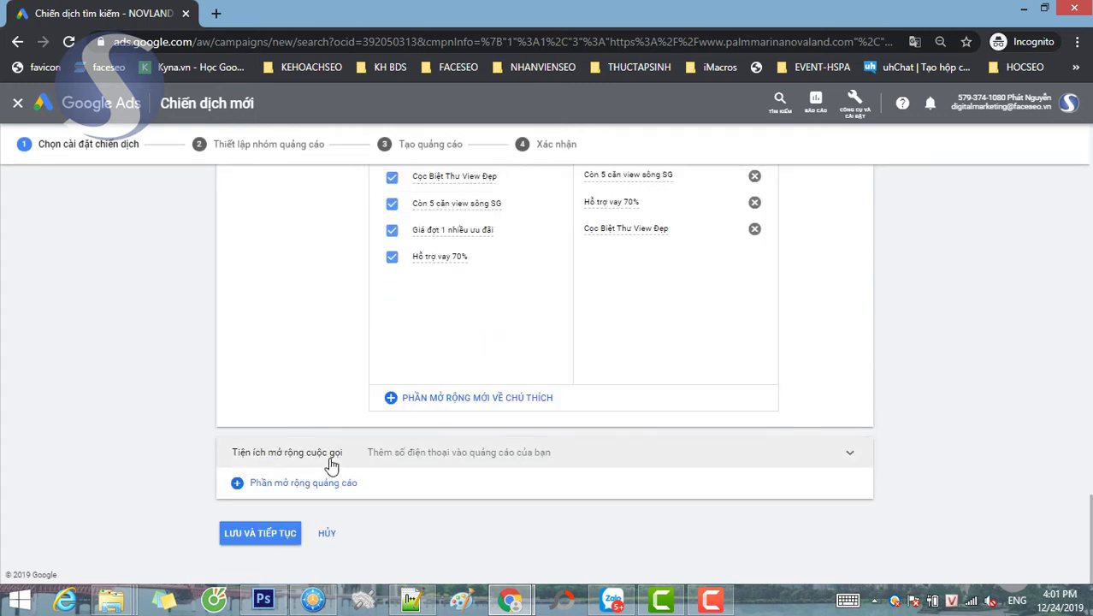
- Expand the call extension settings and check the ad notes for the phone number
left_click(423, 438)
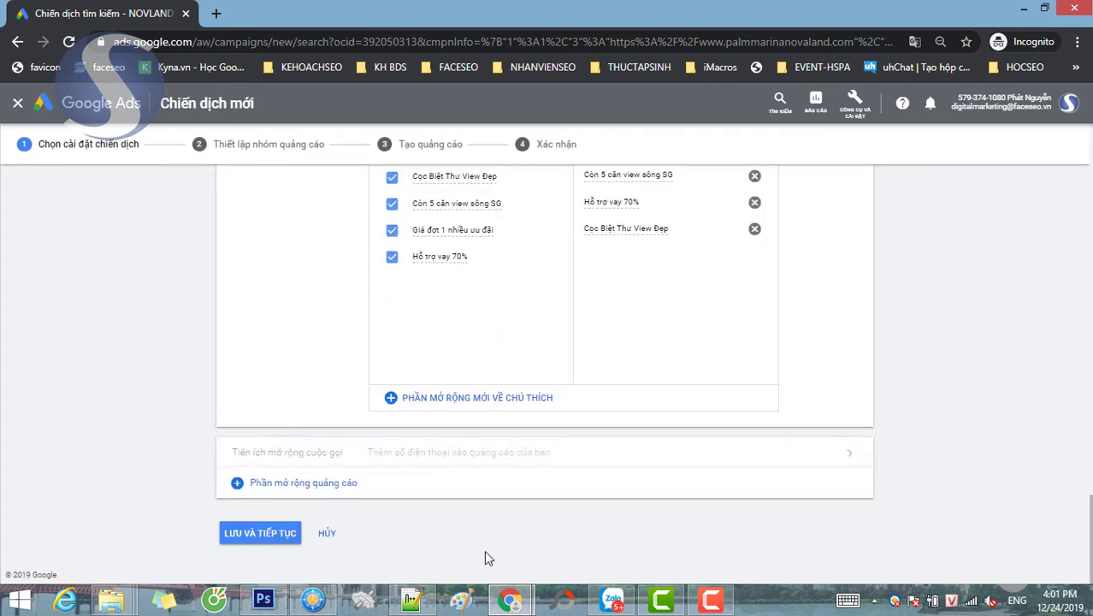
left_click(404, 604)
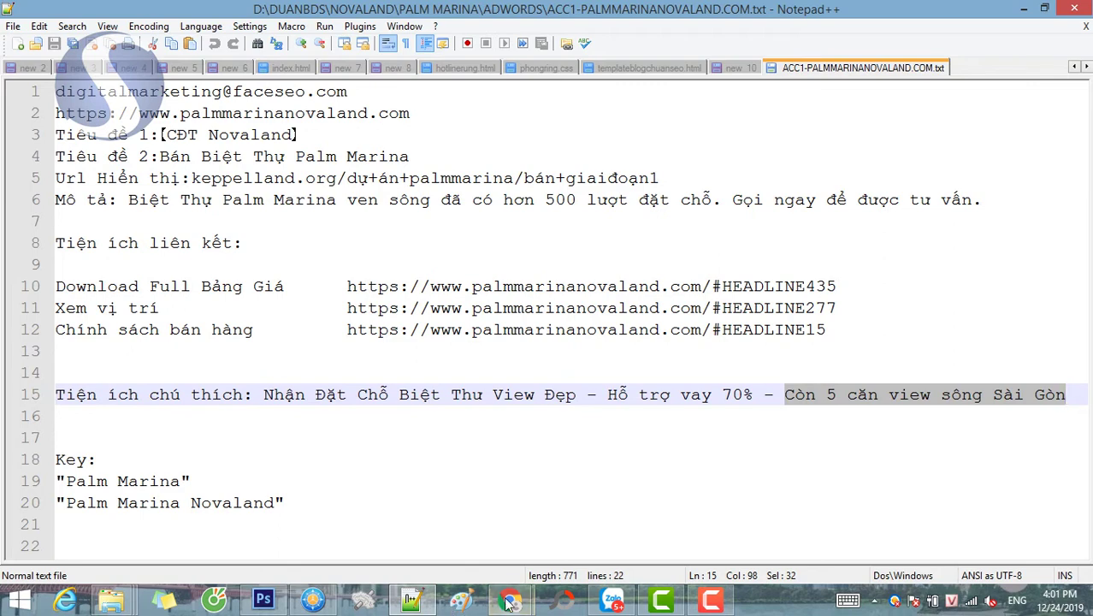
mouse_move(511, 601)
left_click(595, 505)
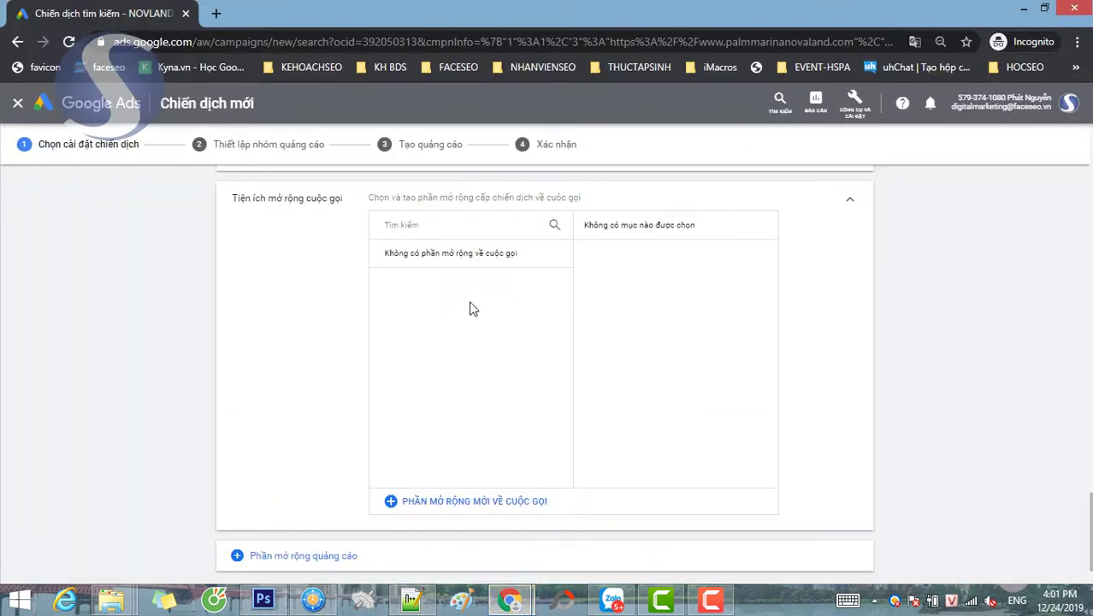
- Create a new call extension with country Việt Nam and the business phone number, and save it
left_click(464, 501)
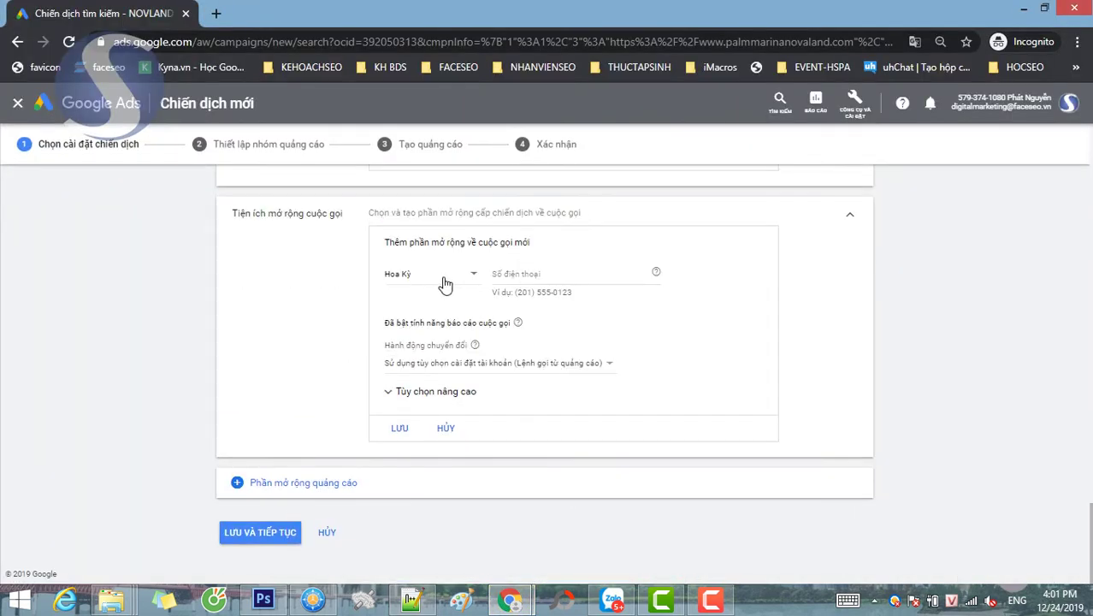
left_click(445, 285)
scroll(442, 424, "down", 20)
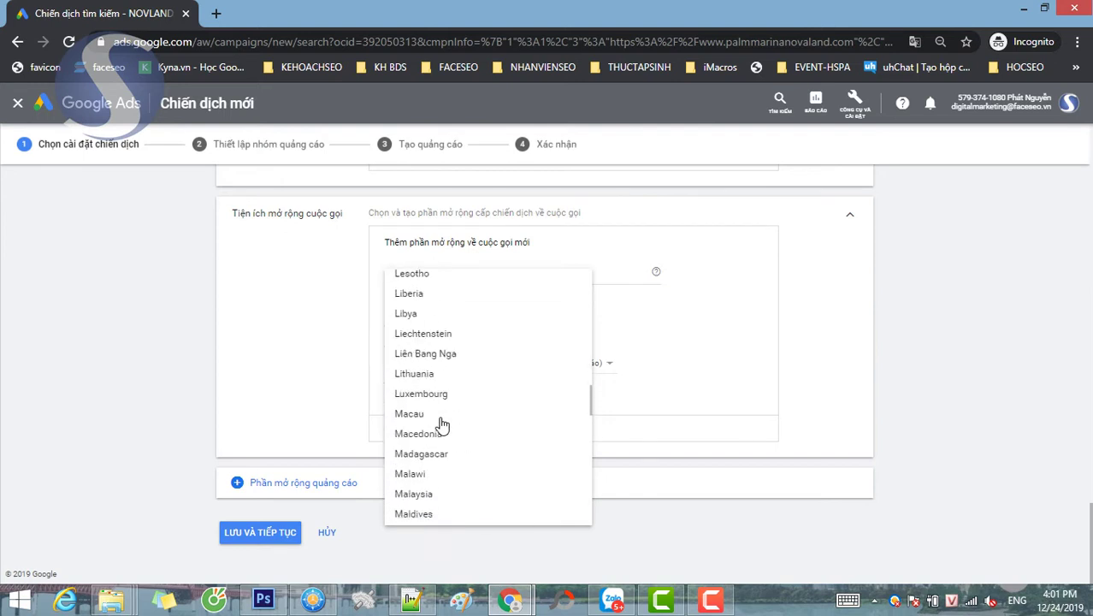
scroll(441, 421, "down", 3)
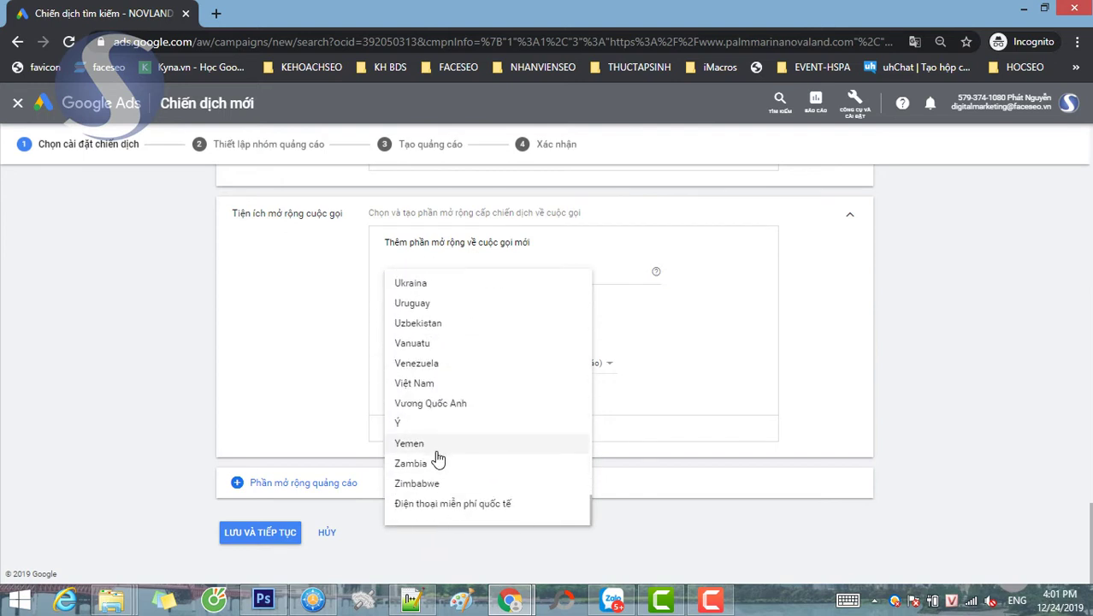
left_click(430, 383)
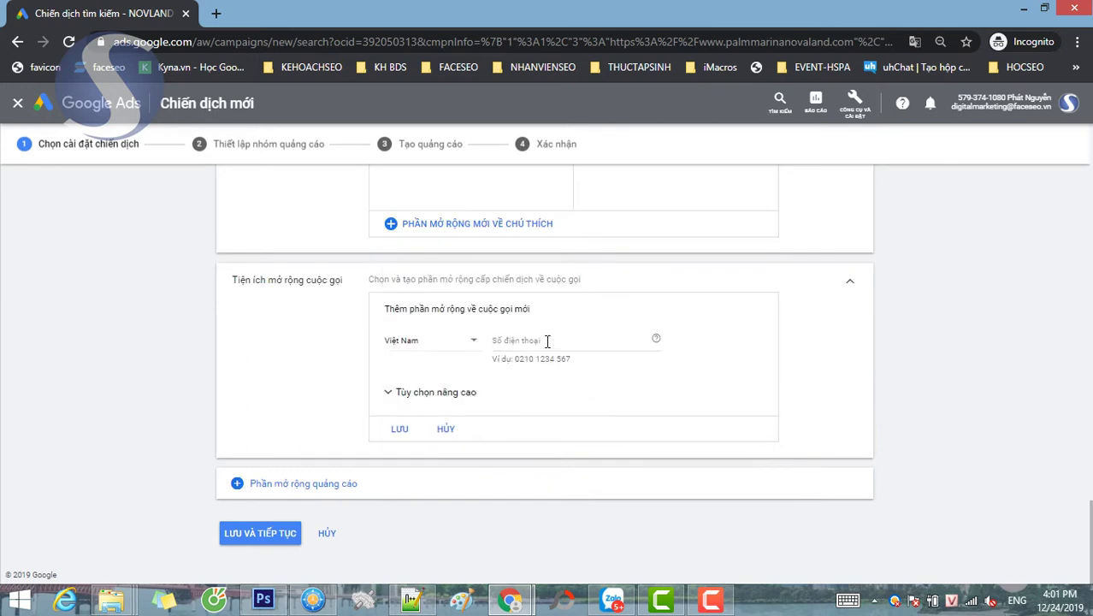
left_click(548, 341)
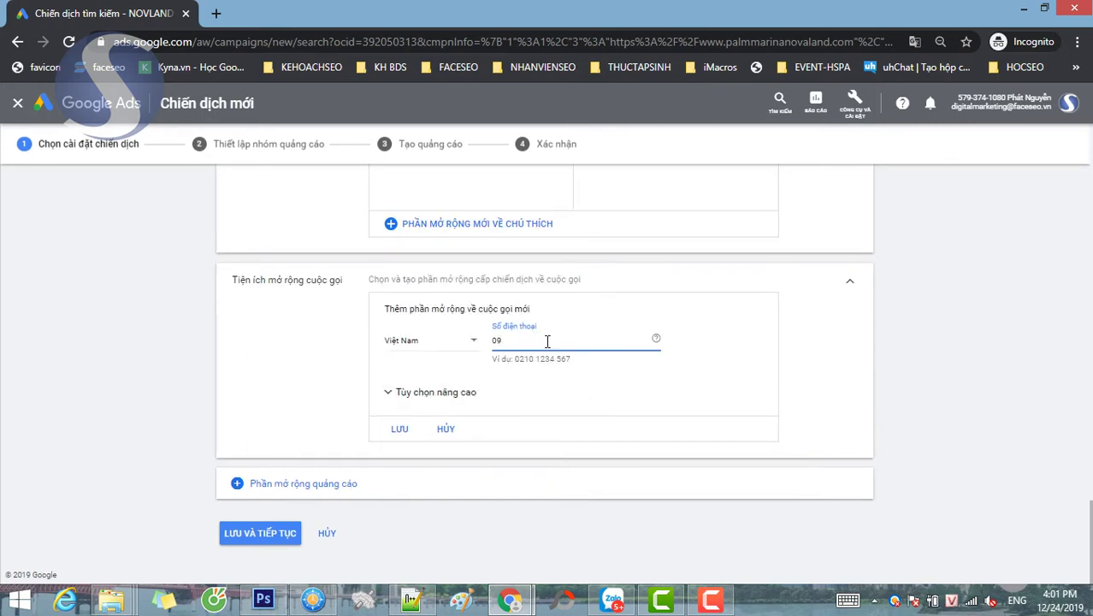
left_click(396, 428)
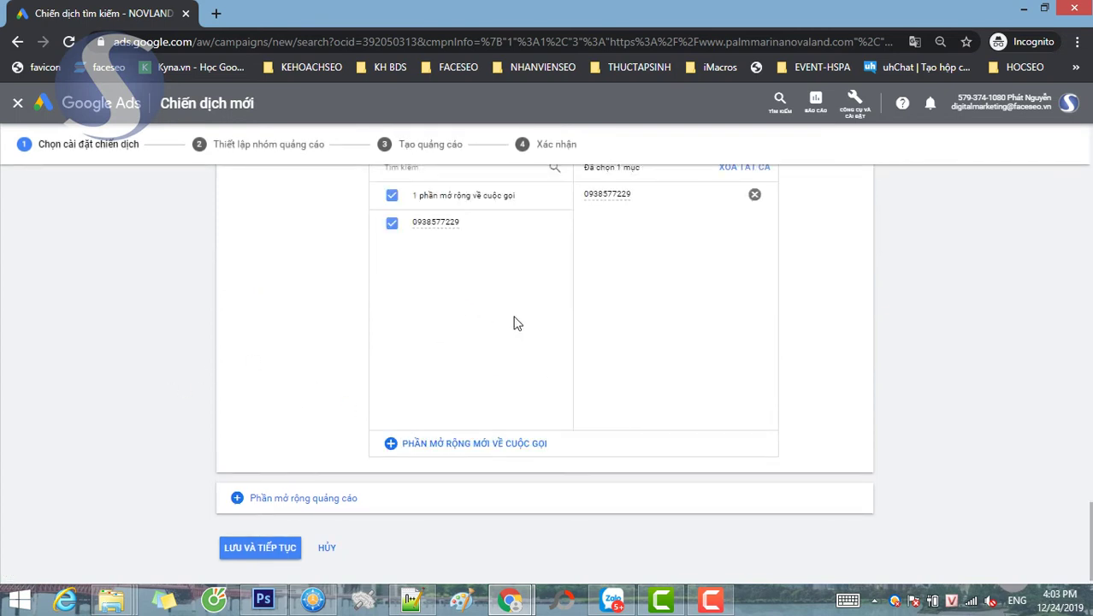
scroll(473, 254, "up", 2)
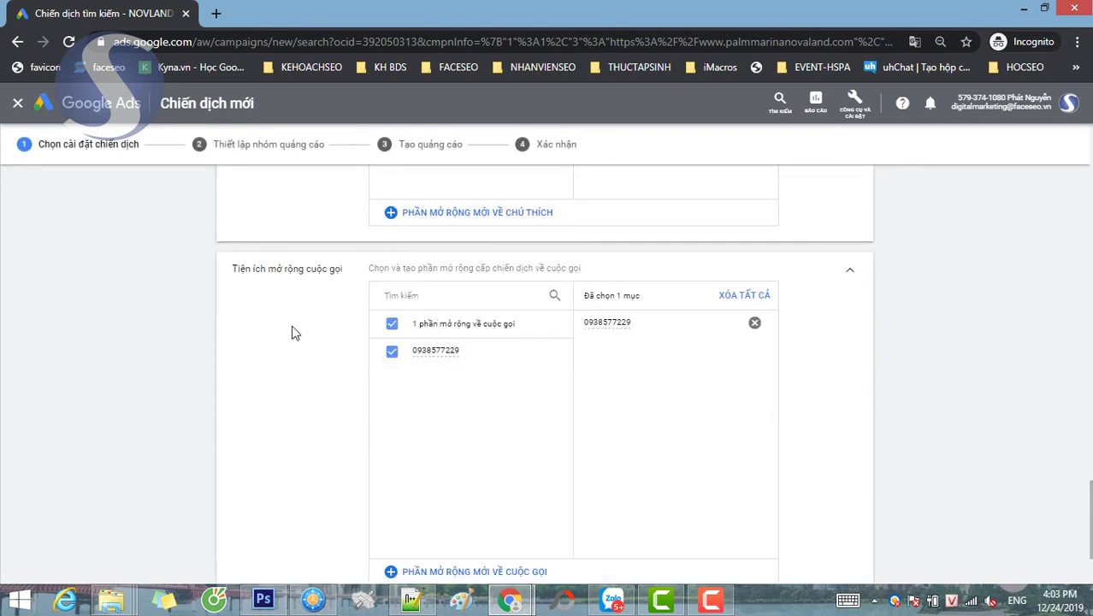
scroll(180, 400, "down", 2)
- Add a message extension section to the campaign and expand its settings
left_click(279, 483)
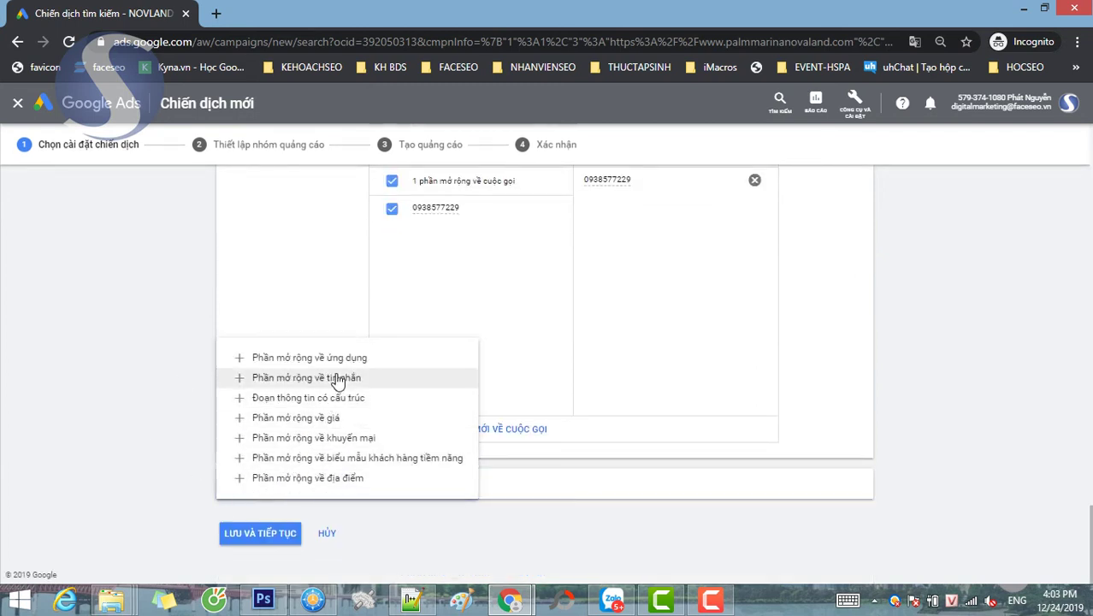
left_click(338, 378)
scroll(1044, 337, "up", 1)
scroll(1044, 337, "down", 1)
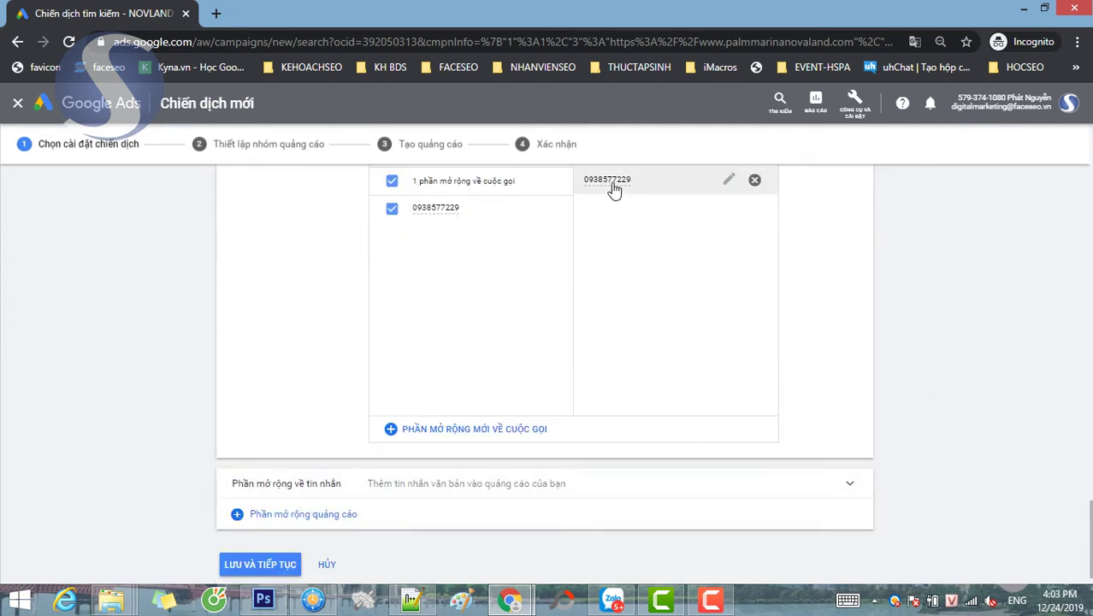
left_click(330, 483)
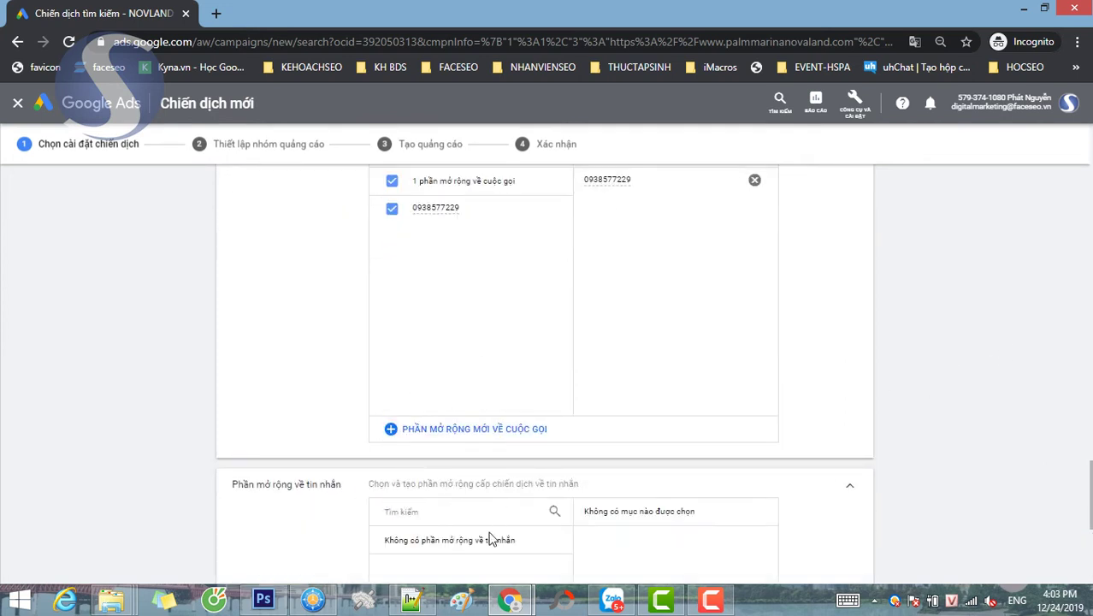
scroll(493, 532, "down", 4)
- Start a new message extension with country Việt Nam and the business phone number
left_click(482, 432)
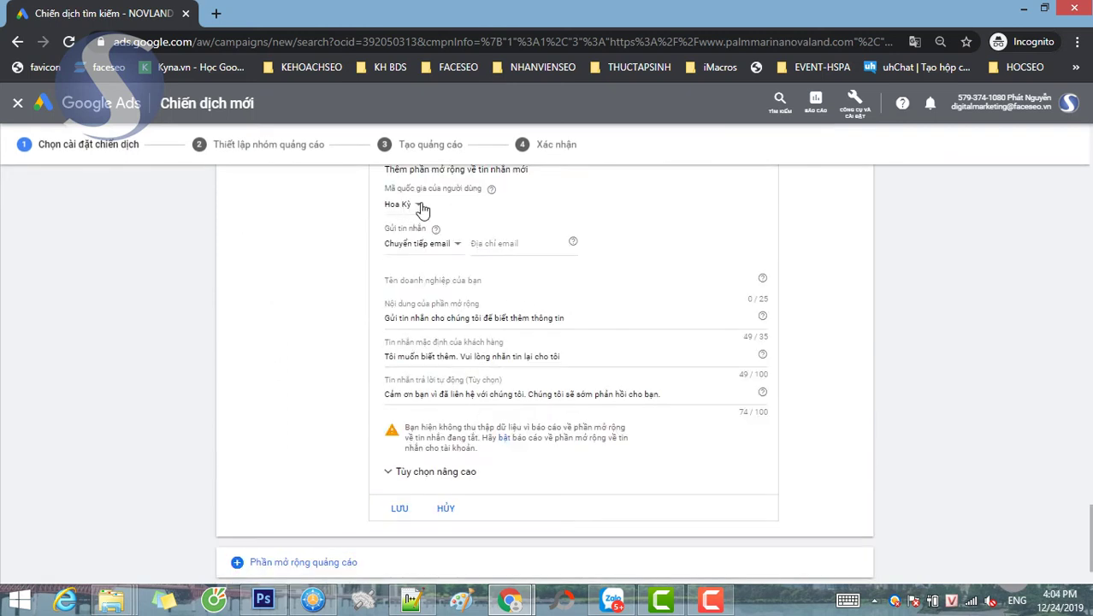
left_click(420, 210)
scroll(453, 343, "down", 20)
scroll(436, 338, "down", 20)
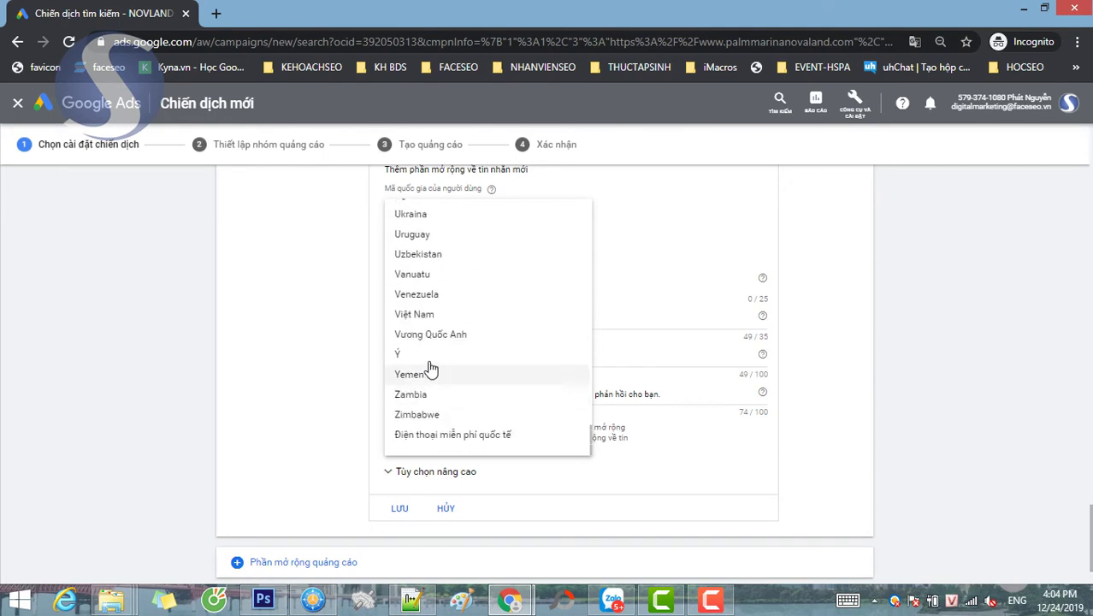
left_click(428, 314)
left_click(462, 260)
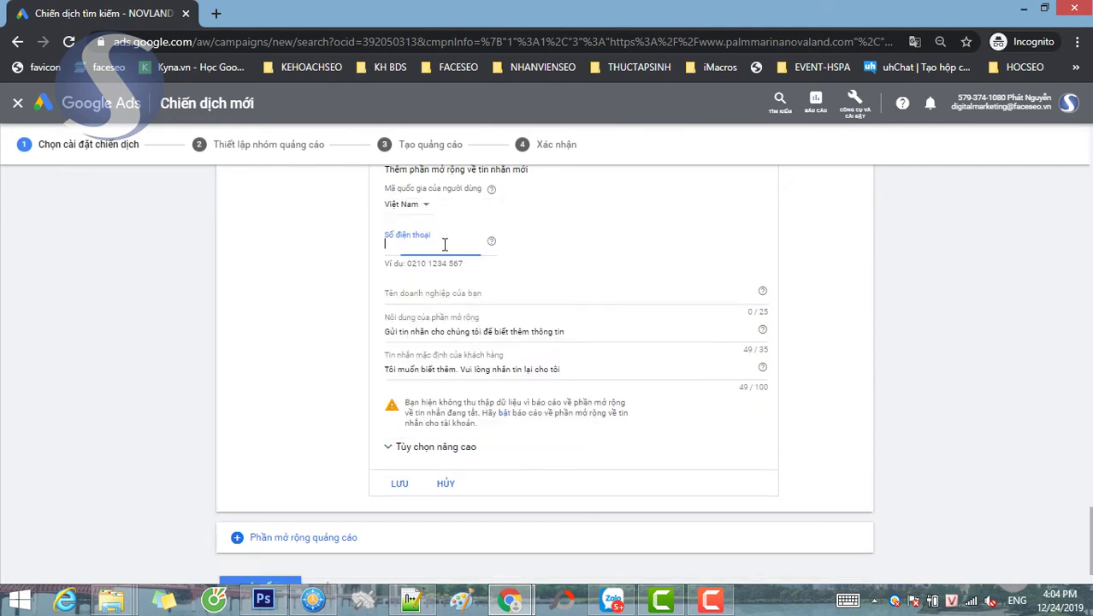
scroll(715, 266, "up", 3)
scroll(676, 328, "up", 1)
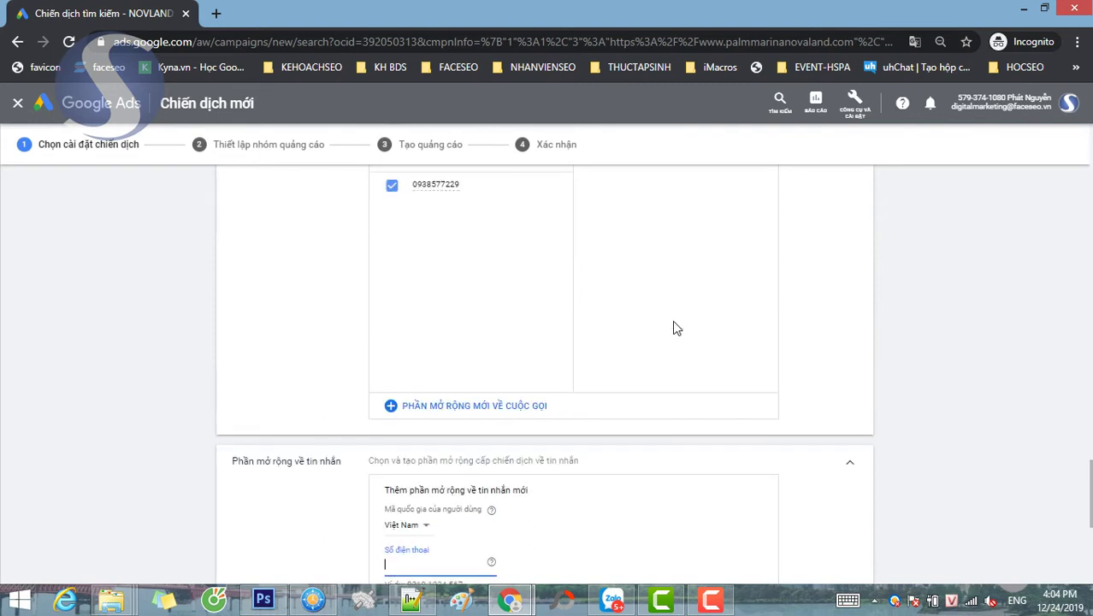
scroll(673, 325, "down", 2)
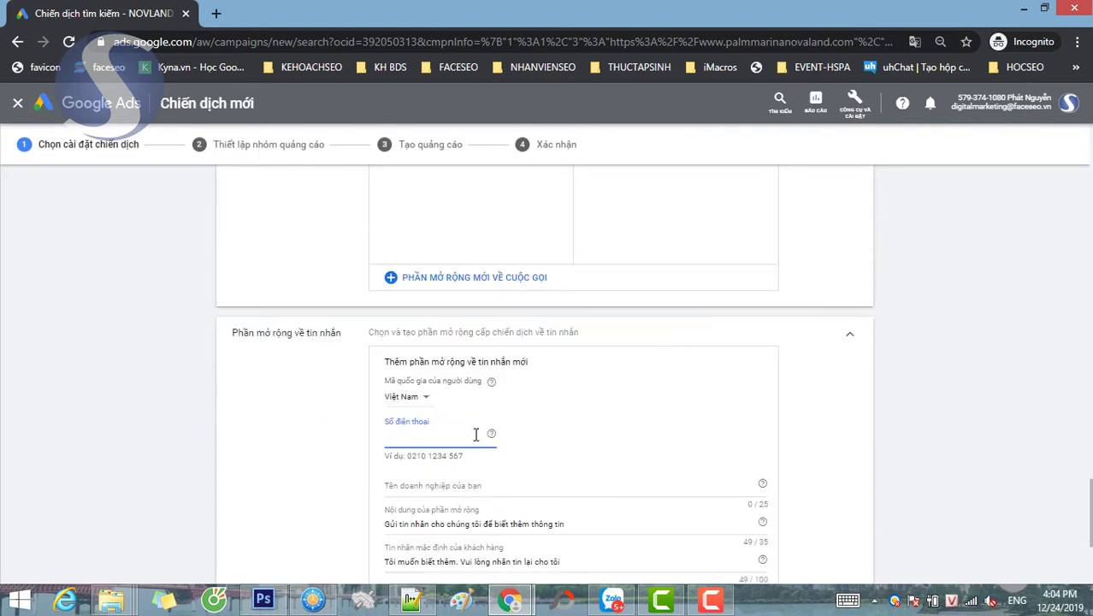
- Set business name Novaland and extension text 'Nhắn tin để được gọi lại miễn phí'
scroll(476, 435, "down", 1)
left_click(461, 415)
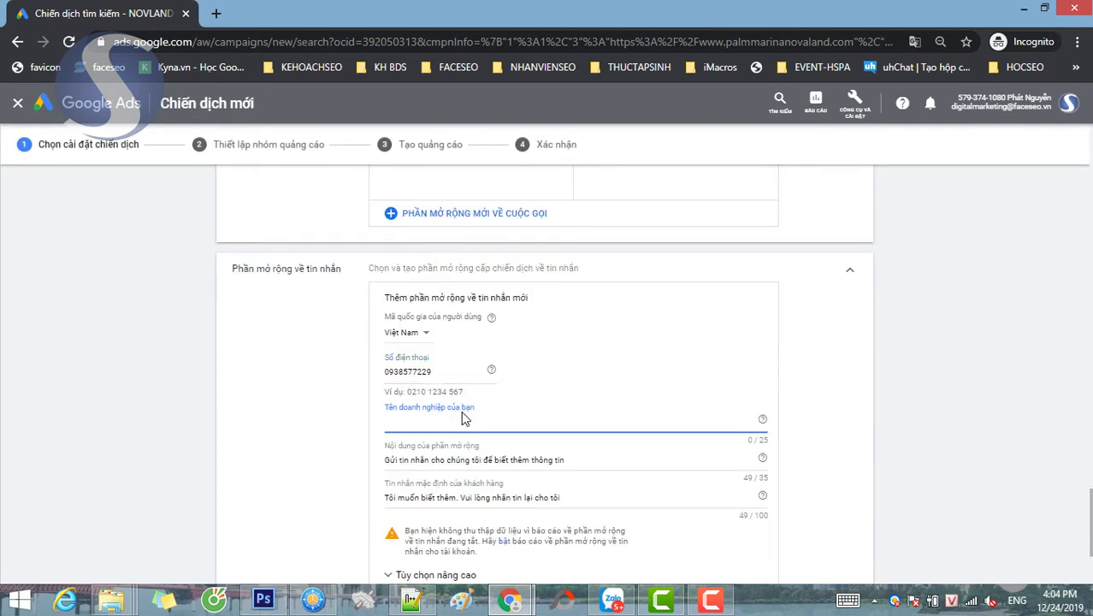
type("Novaland")
scroll(462, 418, "down", 1)
key("Tab")
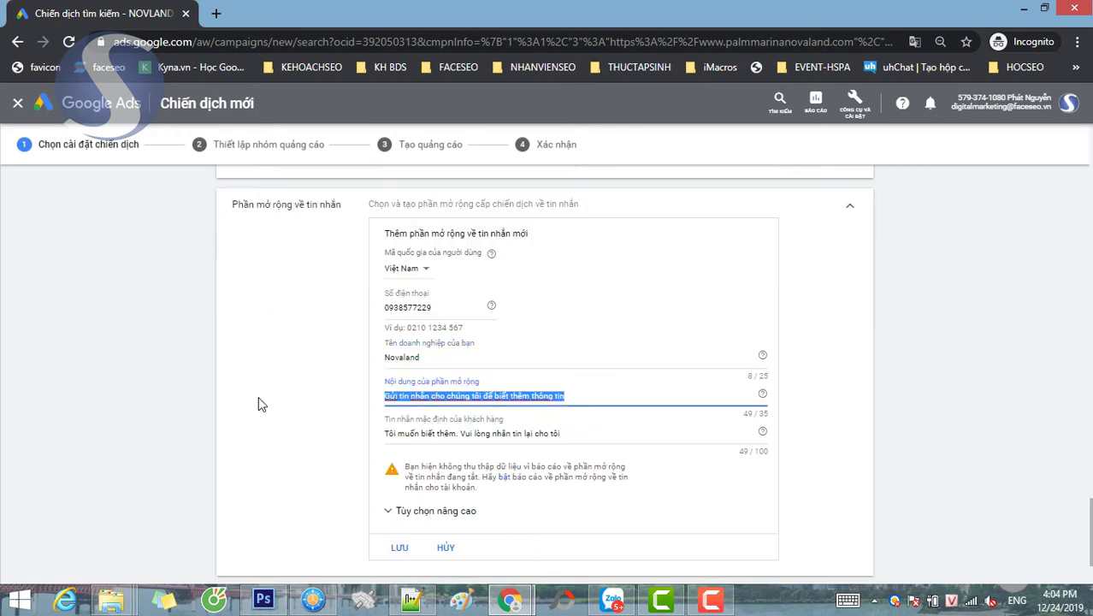
type("Nhắn")
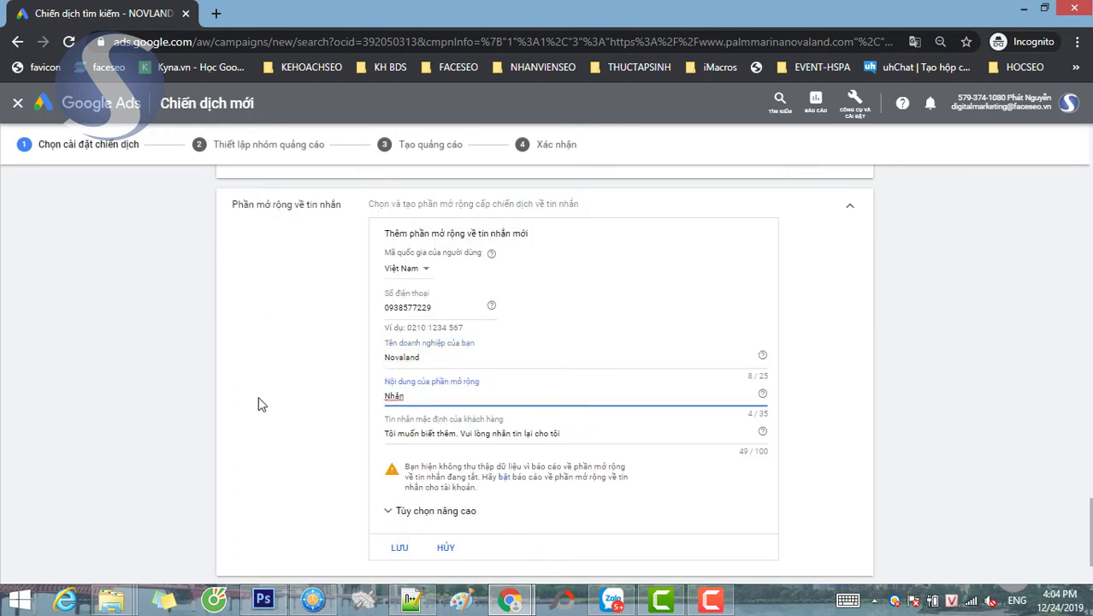
type(" ti tin để đ")
type("uoc gọi lại miễn phí")
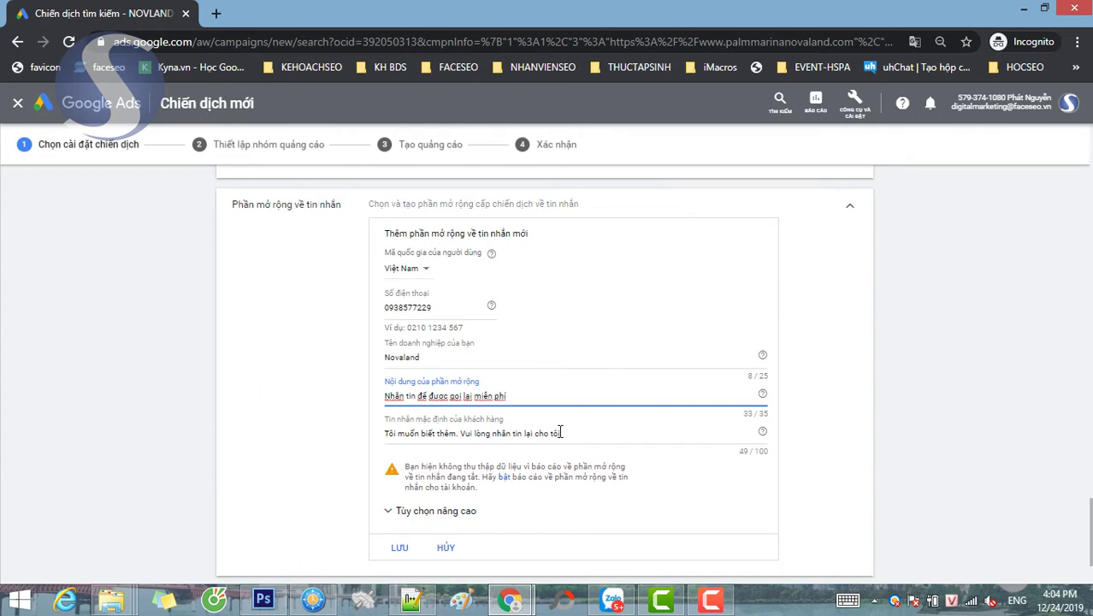
- Replace the default customer message with 'Tôi quan tâm dự án Palm Marina. Tư vấn giúp tôi.'
left_click_drag(561, 433, 369, 413)
type("T")
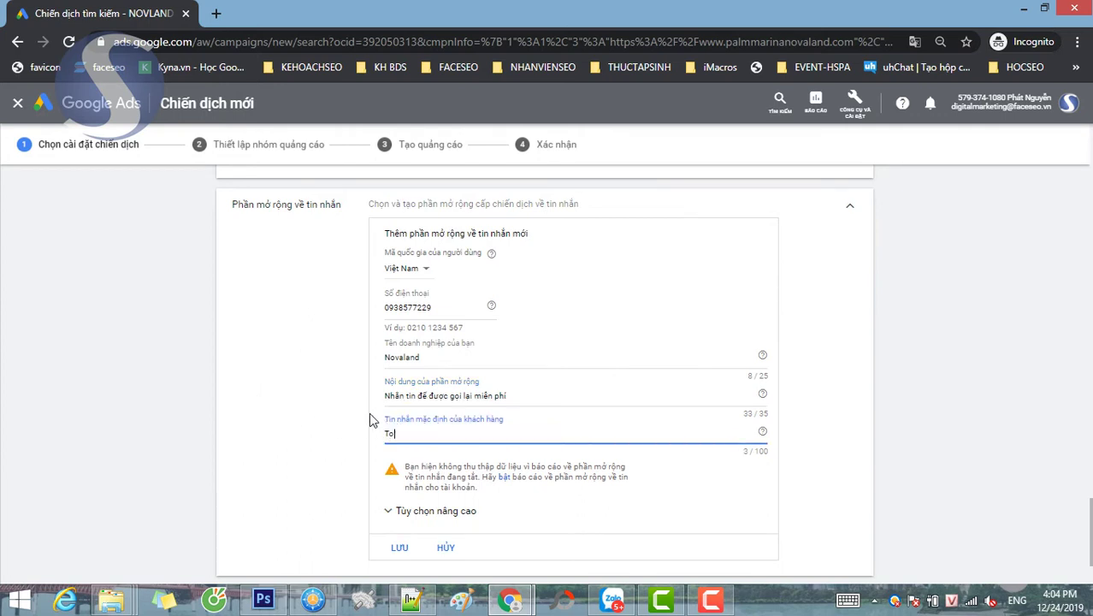
type("ôi quan tâm dư ")
type("ự án No")
key("BackSpace")
key("BackSpace")
type("Palm")
key("BackSpace")
key("BackSpace")
type("lm Ma")
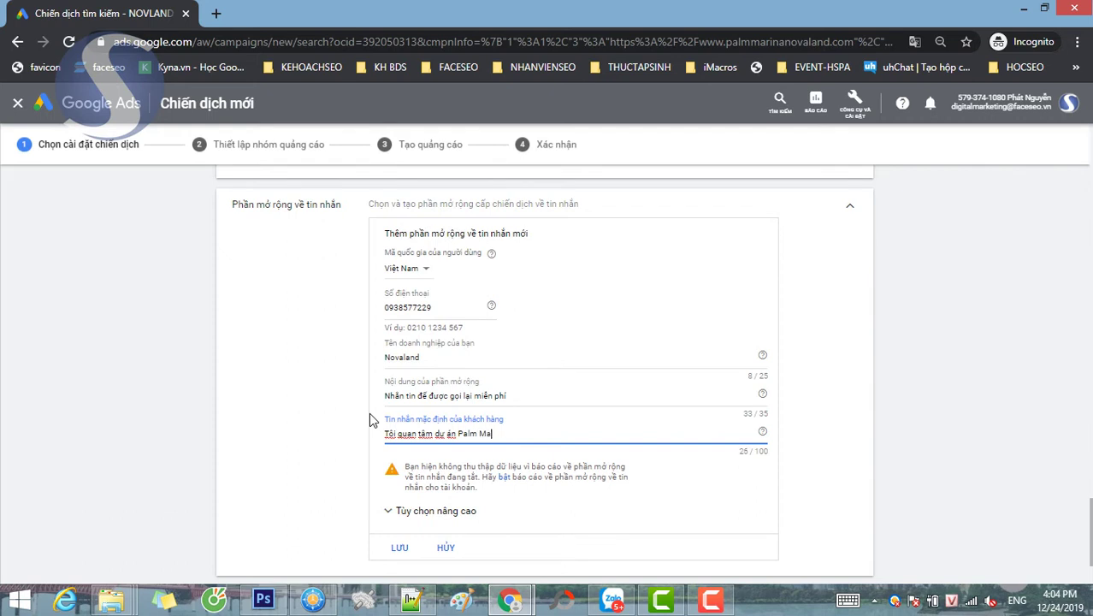
type("rina. Tư vấn giu")
type("p tôi.")
left_click(835, 359)
- Save the message extension, then save the campaign settings and continue to ad groups
scroll(834, 359, "up", 2)
scroll(821, 376, "down", 2)
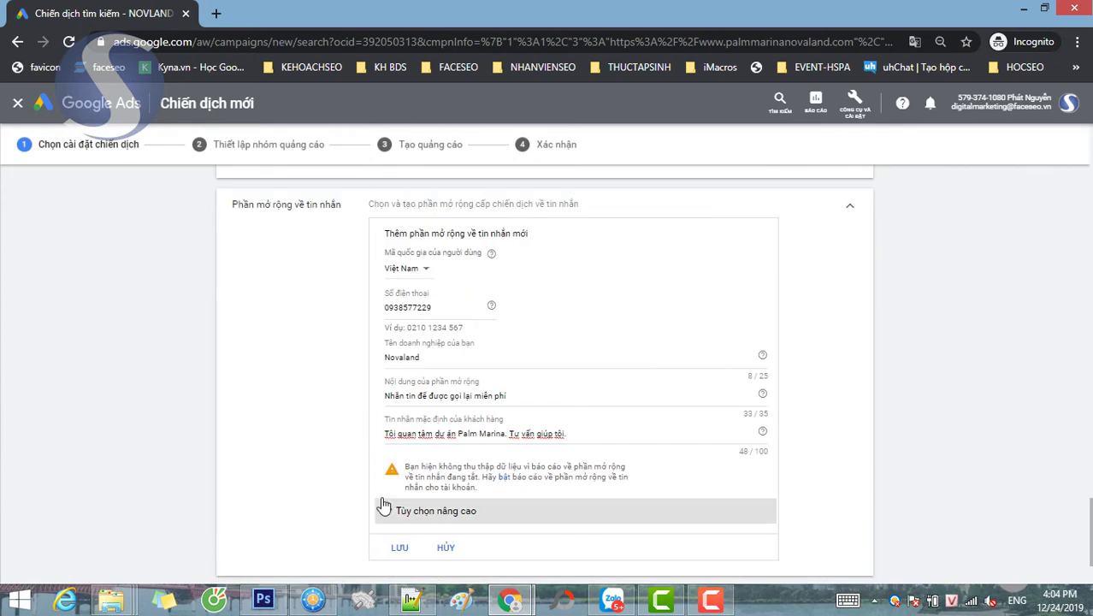
scroll(392, 441, "down", 1)
left_click(391, 482)
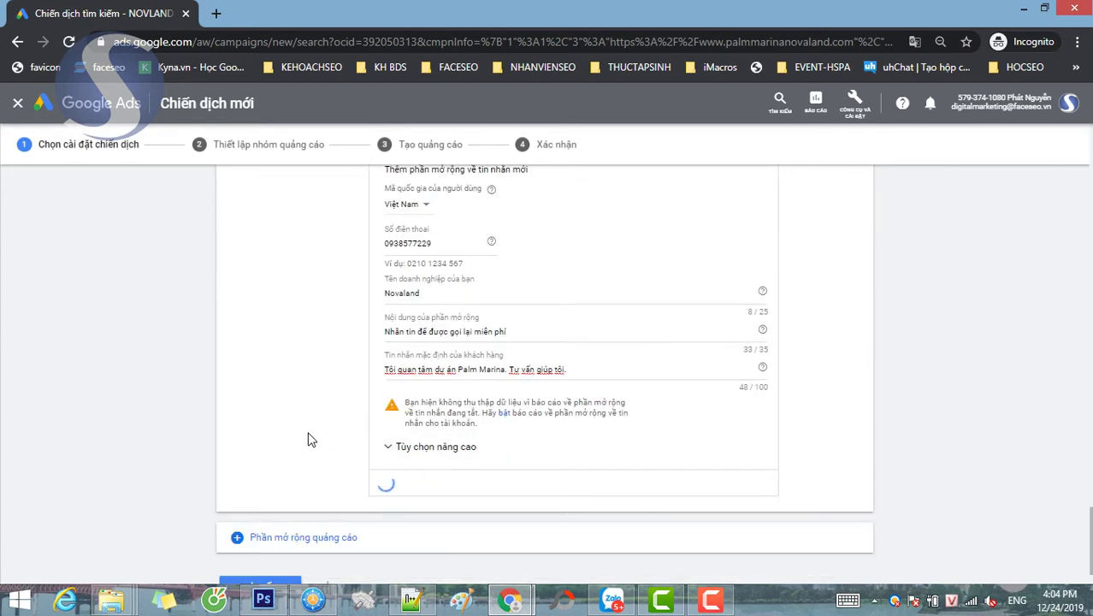
left_click(235, 497)
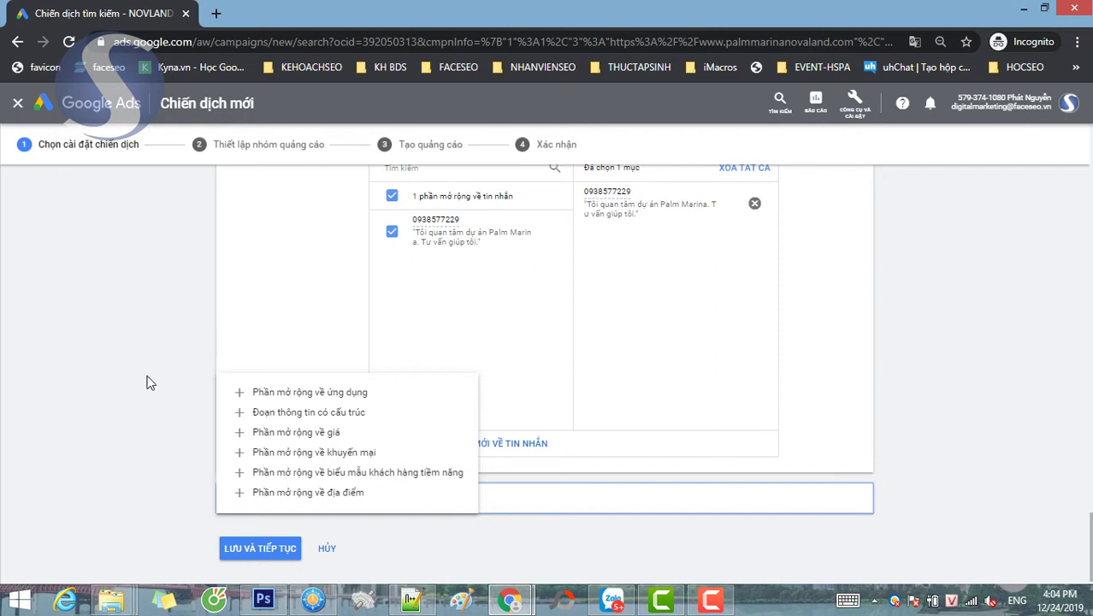
left_click(215, 393)
left_click(250, 533)
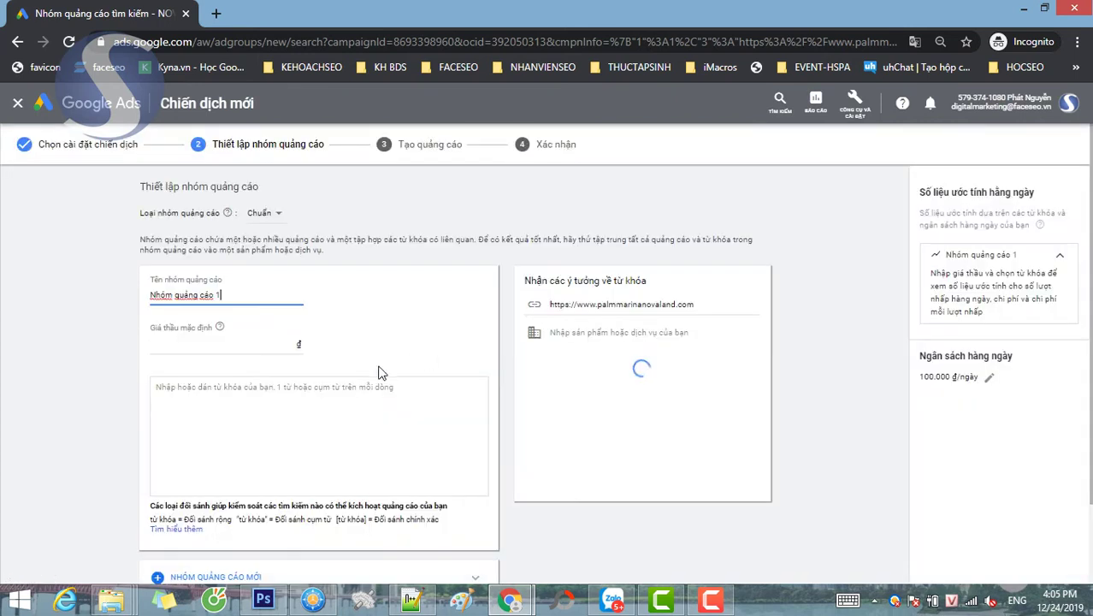
- Rename the ad group to '1. Tên dự án'
left_click(274, 342)
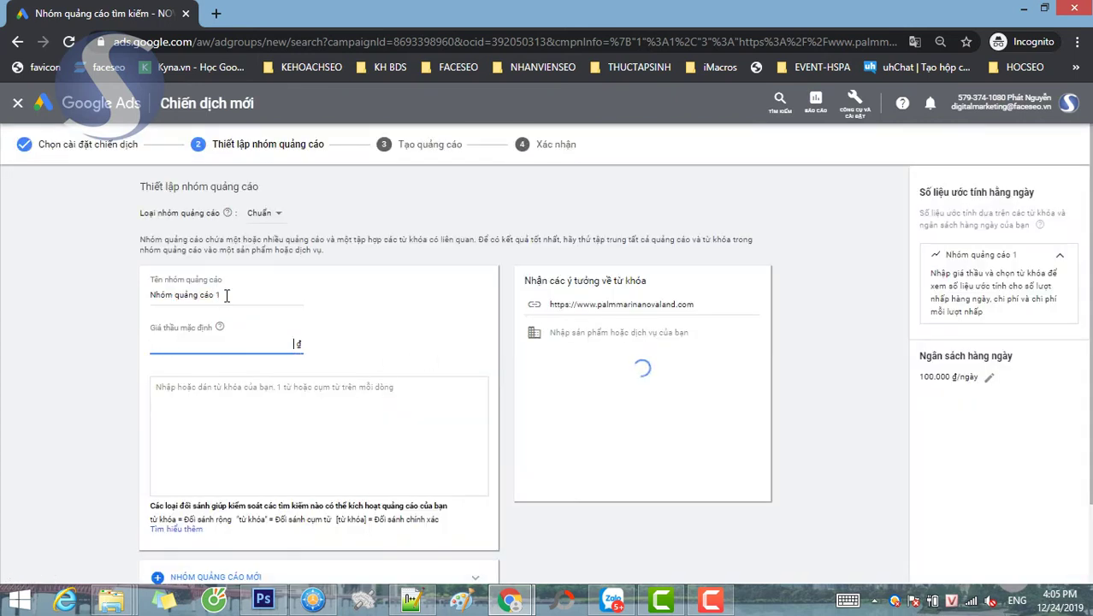
left_click_drag(225, 295, 151, 288)
key("BackSpace")
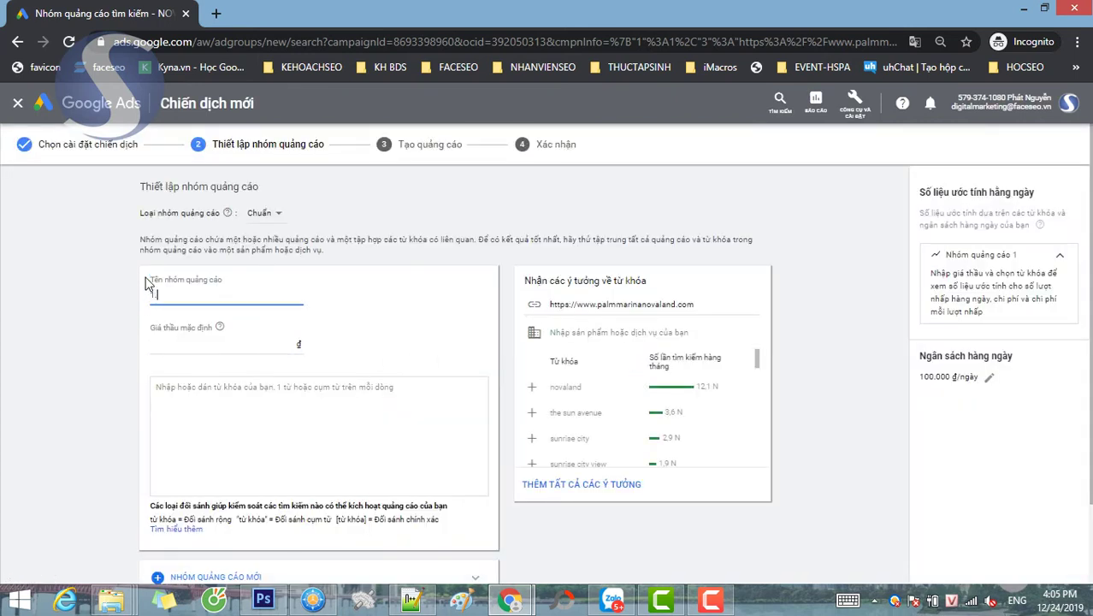
type("1. Tên dự án")
left_click(232, 339)
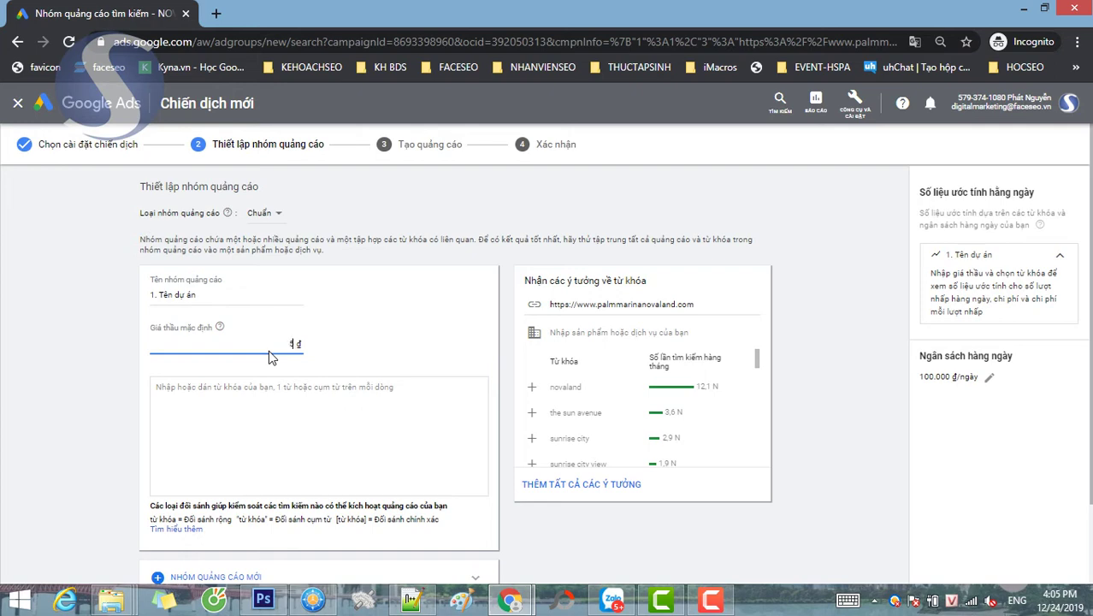
- Paste keywords 'Palm Marina' and 'Palm Marina Novaland' from the notes and continue to ad creation
left_click(294, 415)
left_click(411, 602)
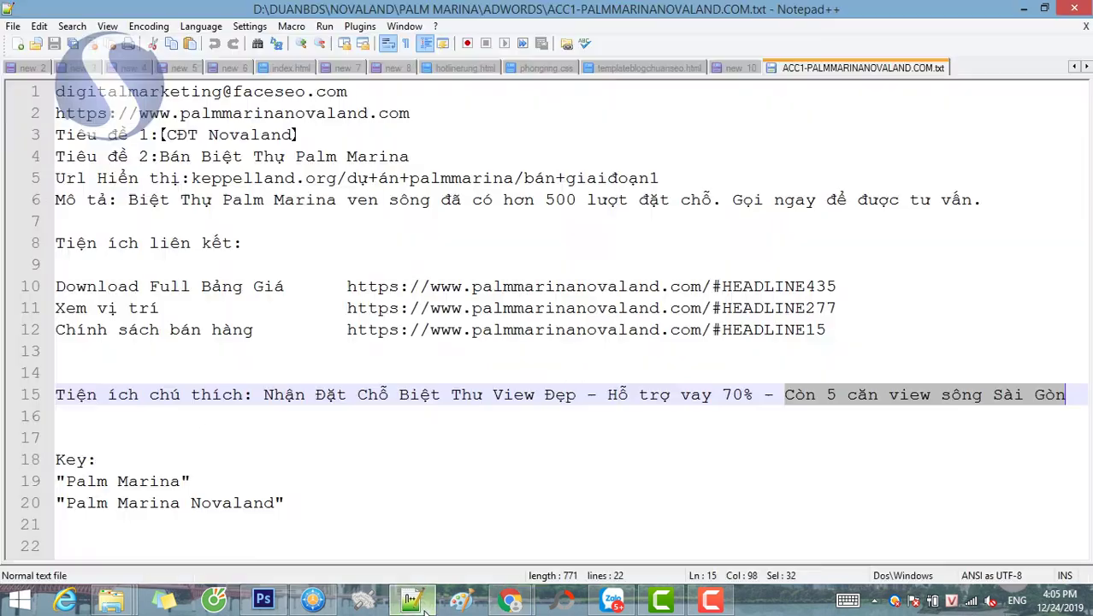
left_click_drag(327, 504, 43, 477)
key("ctrl+c")
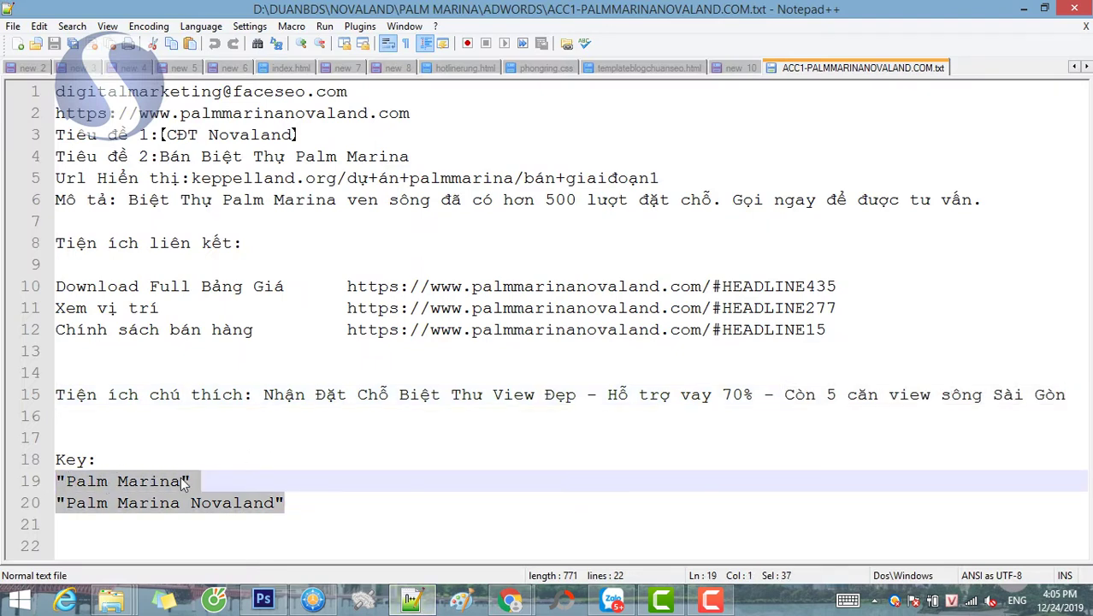
mouse_move(510, 599)
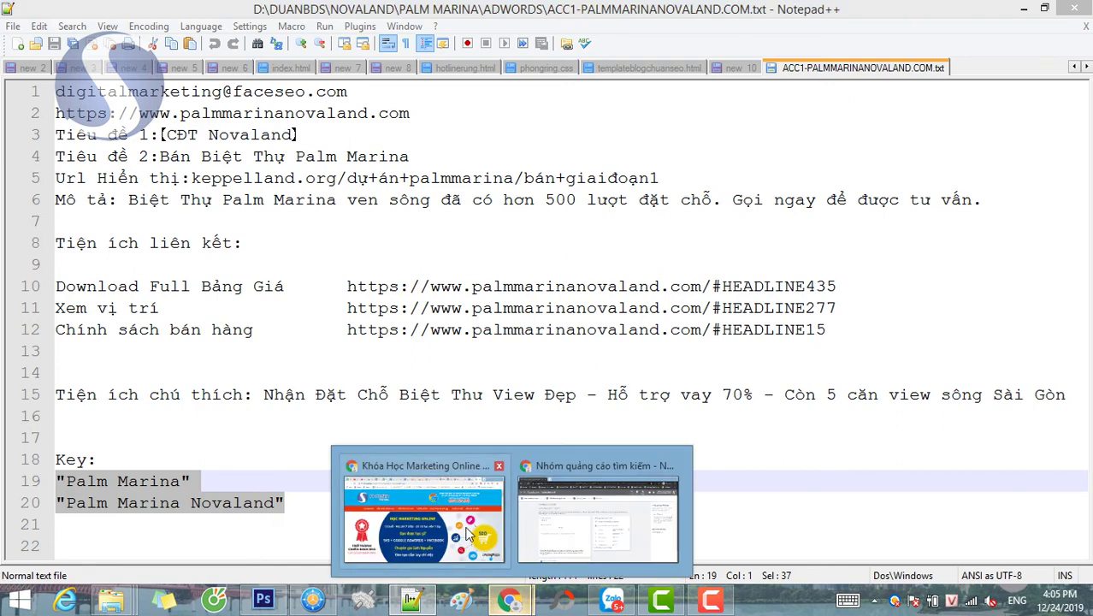
left_click(560, 499)
left_click(243, 398)
key("ctrl+v")
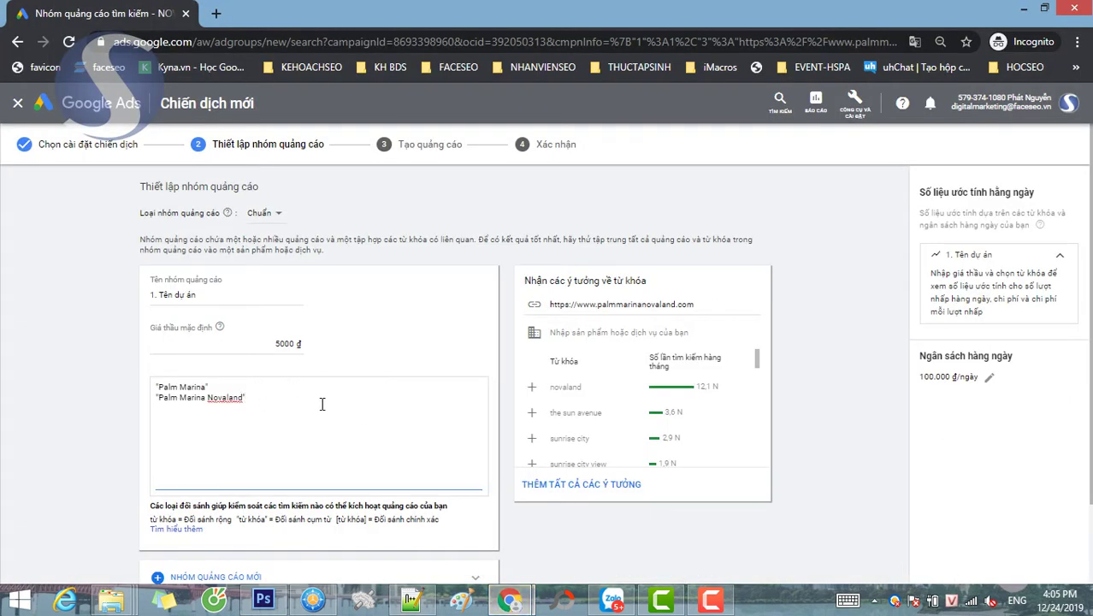
scroll(359, 407, "down", 2)
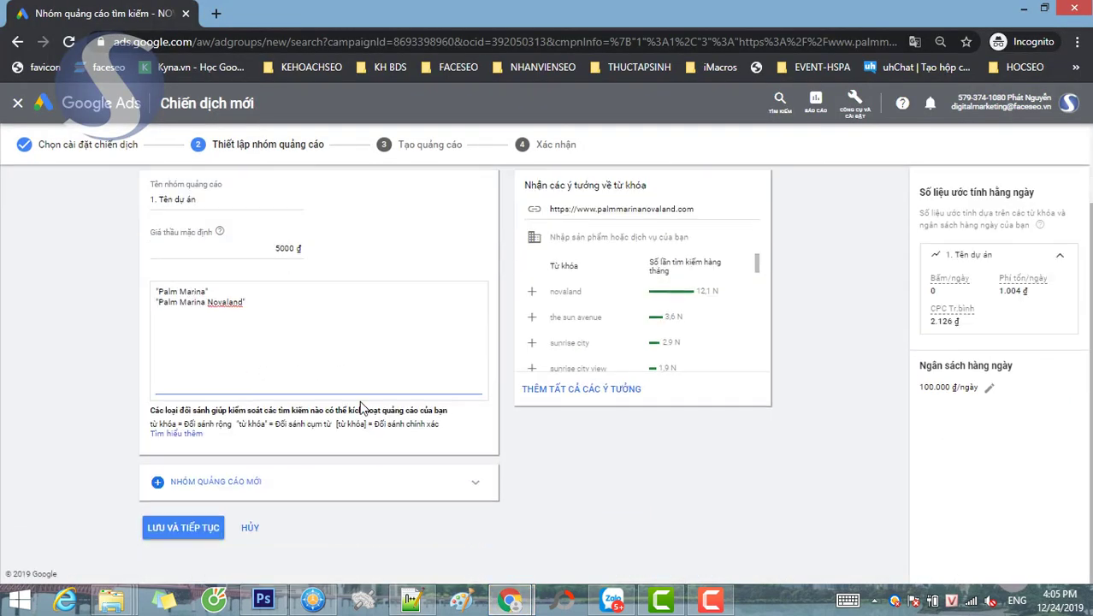
left_click(184, 527)
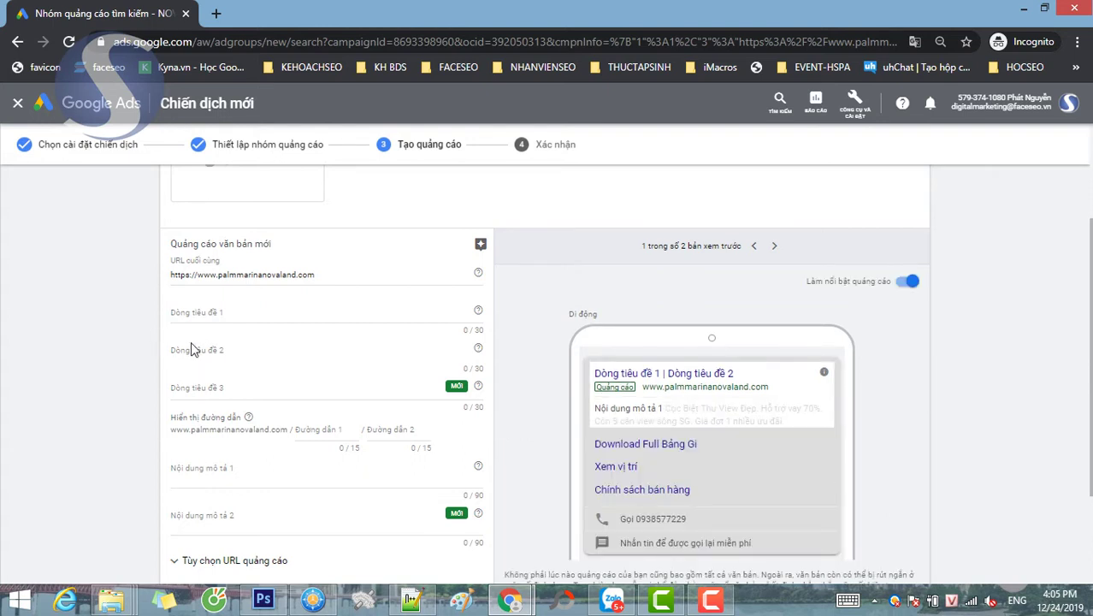
- Paste '【CĐT Novaland】' from the Notepad++ notes into the first headline
left_click(255, 317)
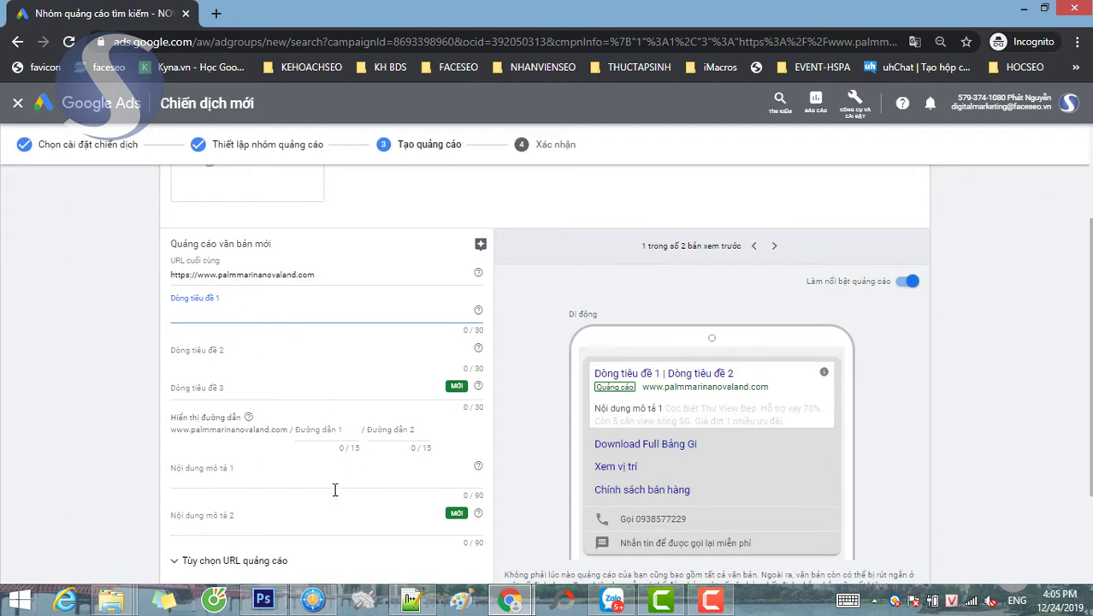
left_click(411, 601)
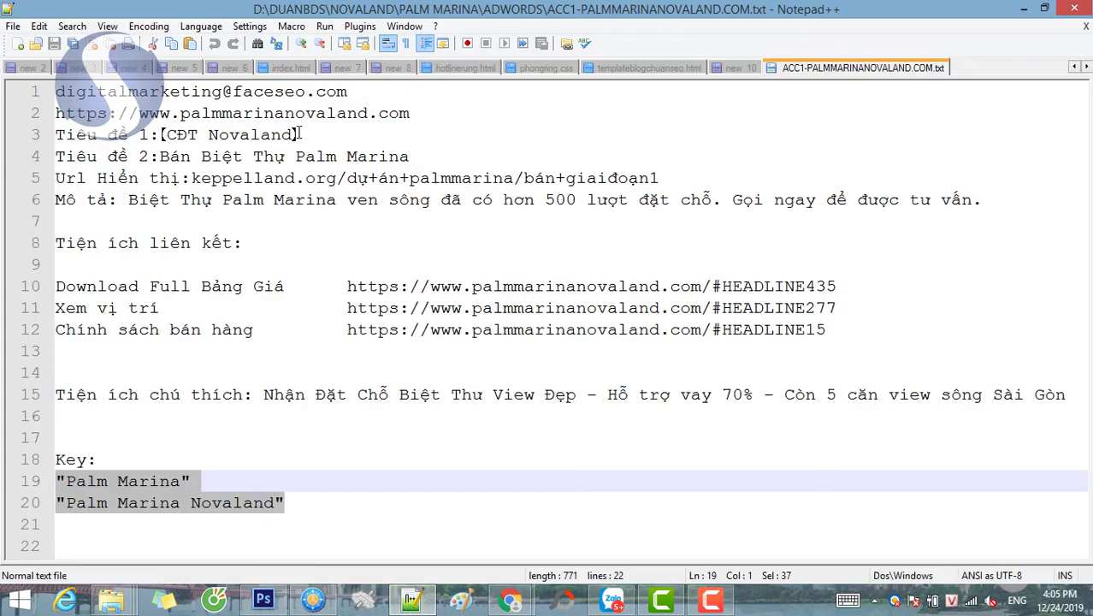
left_click_drag(298, 135, 160, 134)
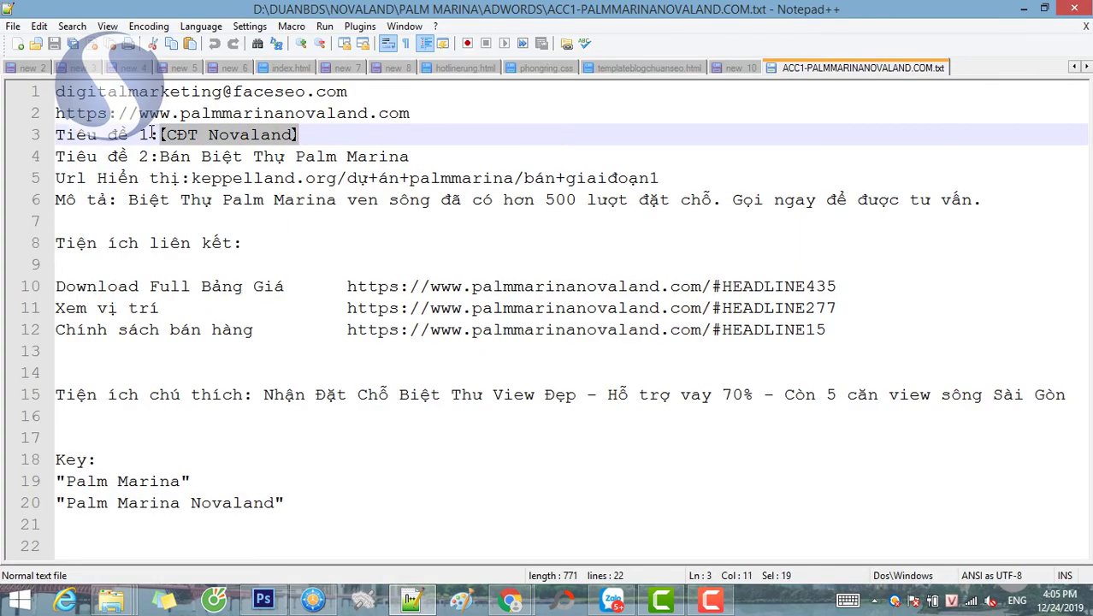
left_click(512, 579)
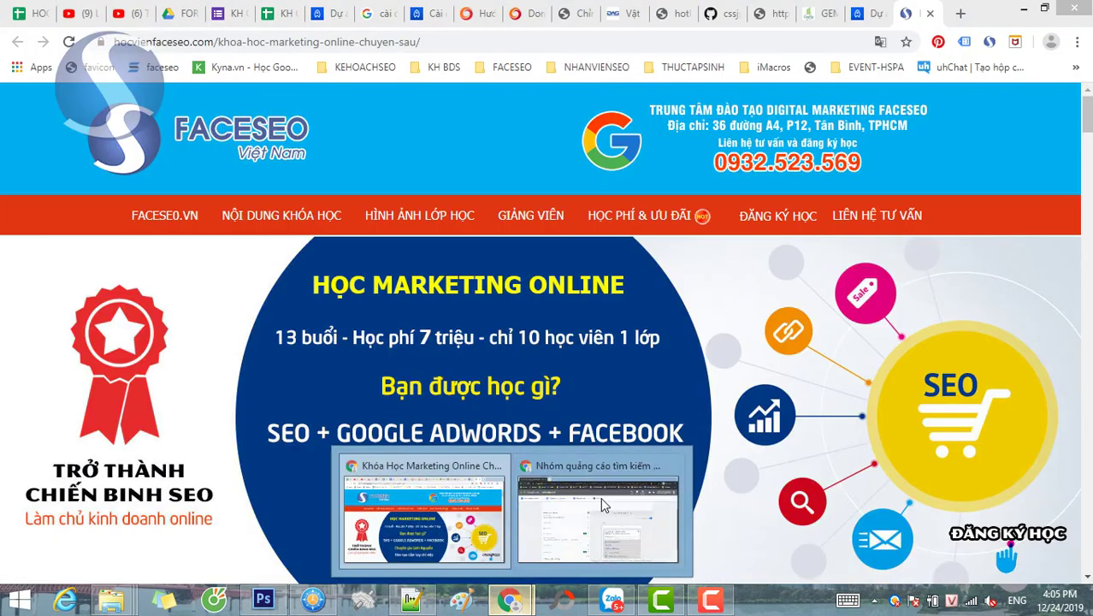
left_click(601, 497)
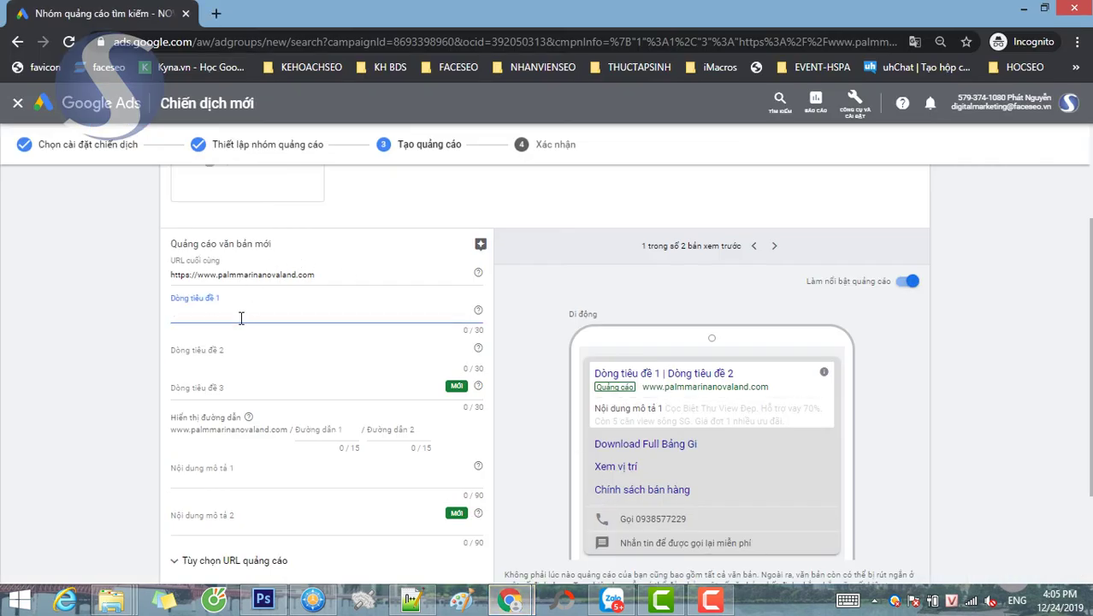
type("【CĐT Novaland】")
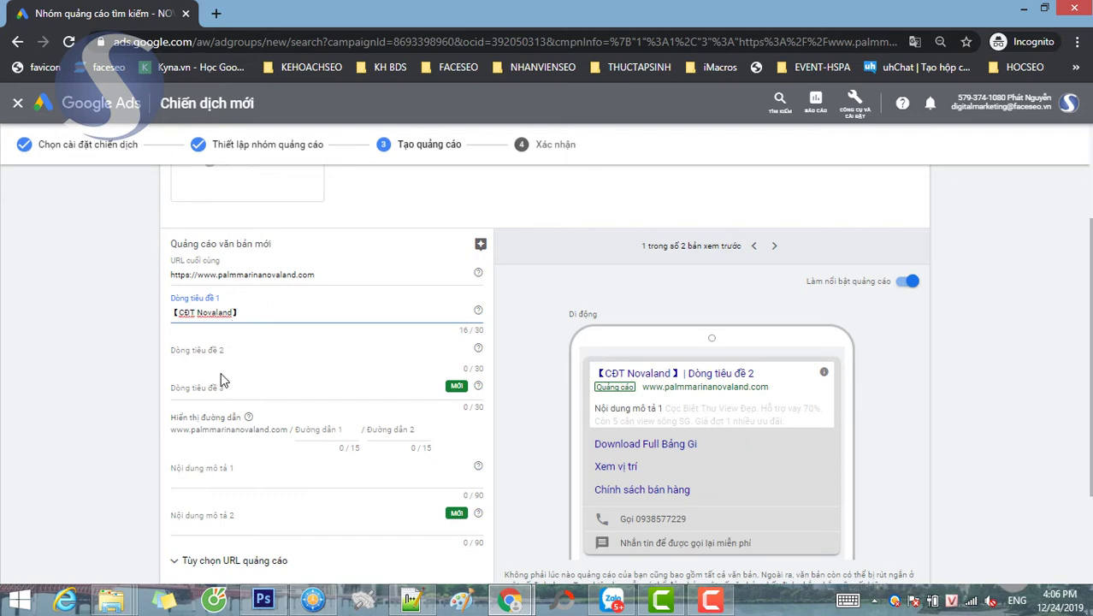
- Paste 'Bán Biệt Thự Palm Marina' from the notes into the second headline
left_click(220, 351)
left_click(412, 601)
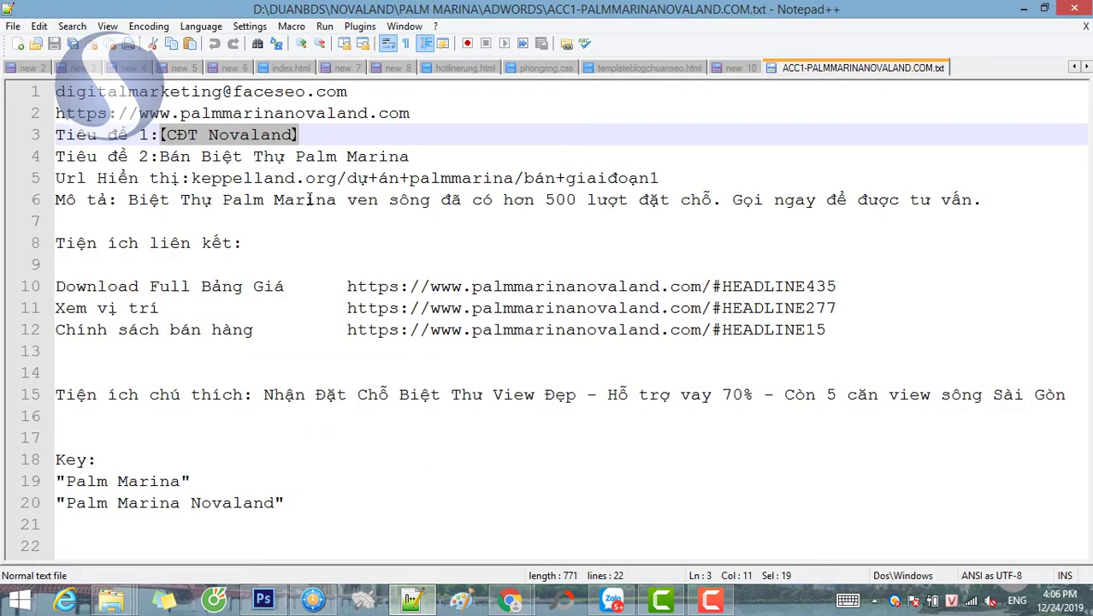
key("Down")
key("ctrl+shift+Right")
key("ctrl+shift+Right")
key("ctrl+shift+Right")
key("ctrl+shift+Right")
key("ctrl+shift+Right")
key("ctrl+c")
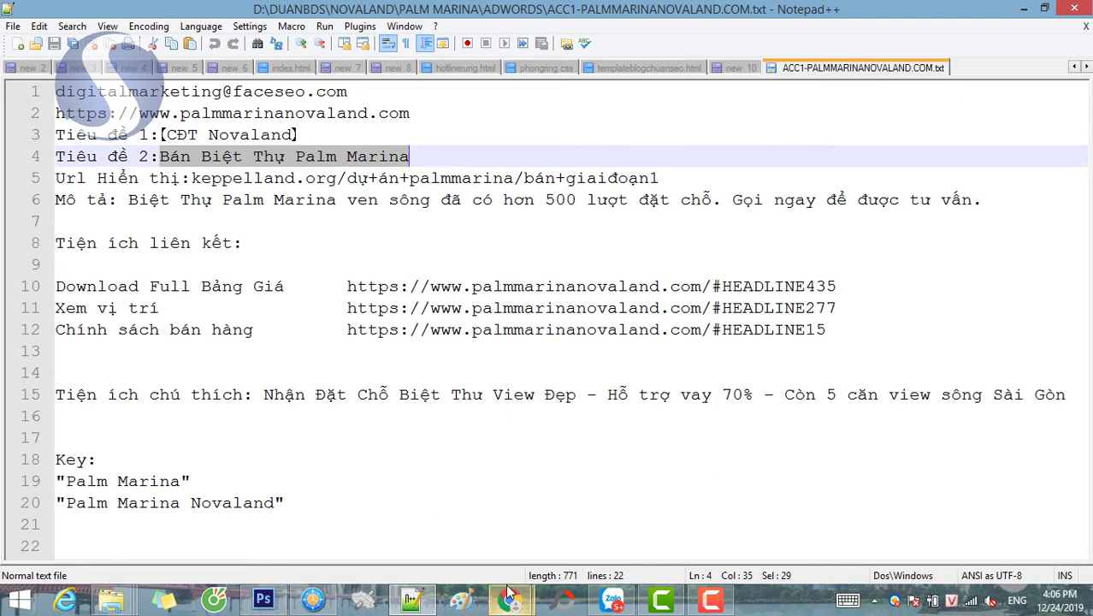
mouse_move(510, 602)
left_click(569, 505)
key("ctrl+v")
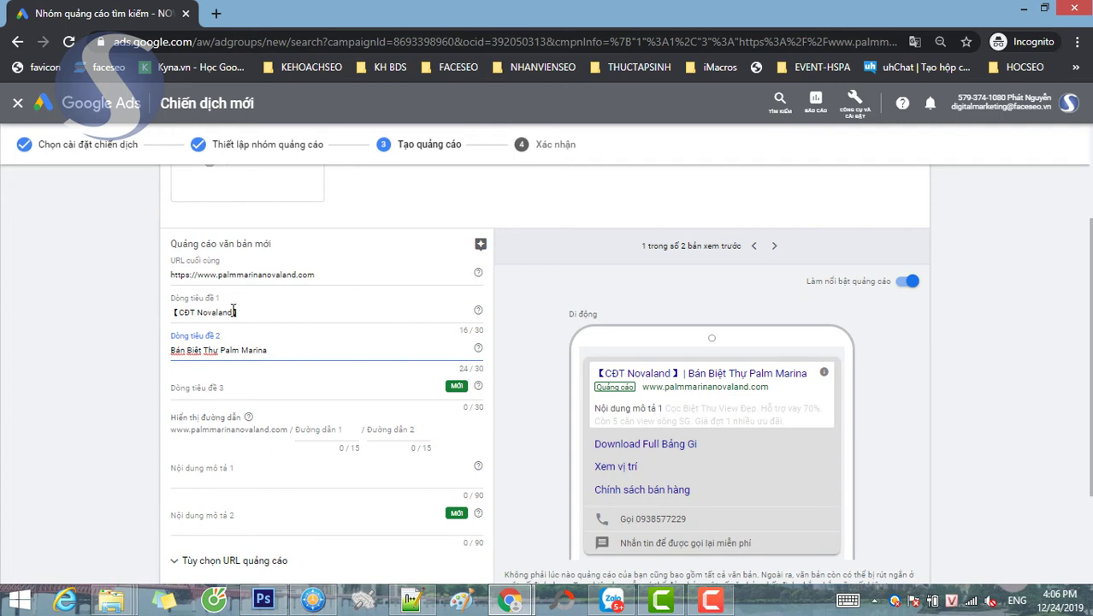
- Rewrite the first headline to read '【Giỏ hàng biệt thự ven sông】'
left_click_drag(234, 310, 183, 313)
type("Go】")
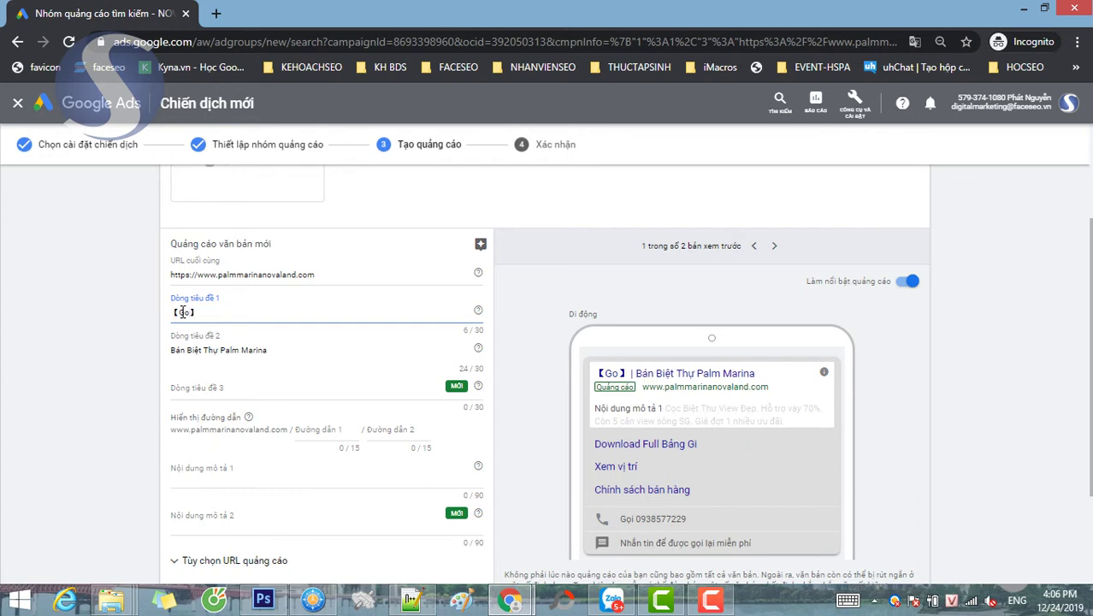
type("io")
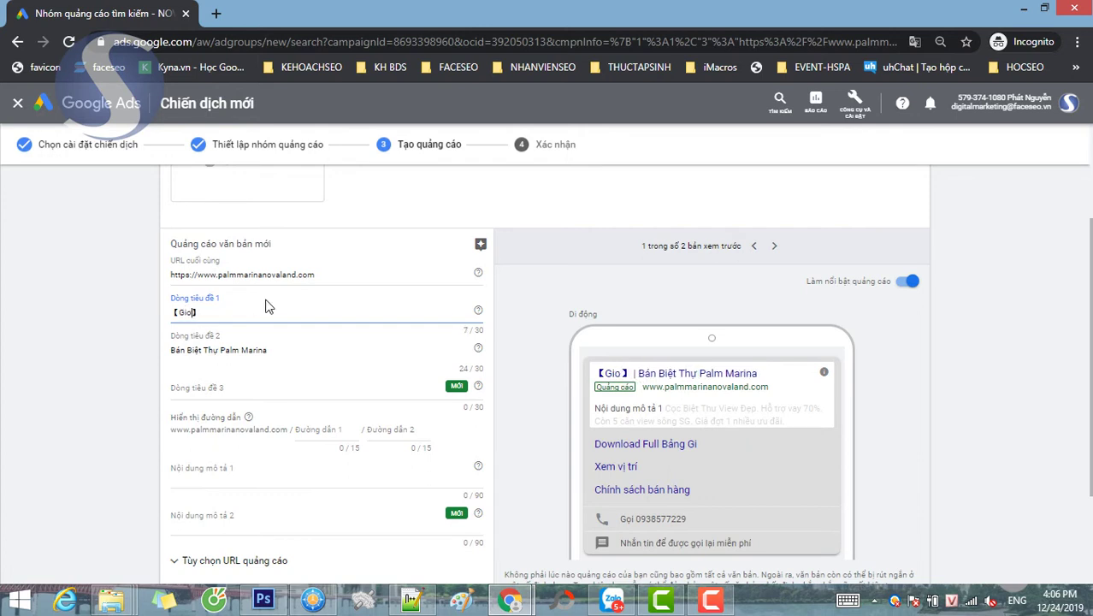
type(" hàng ")
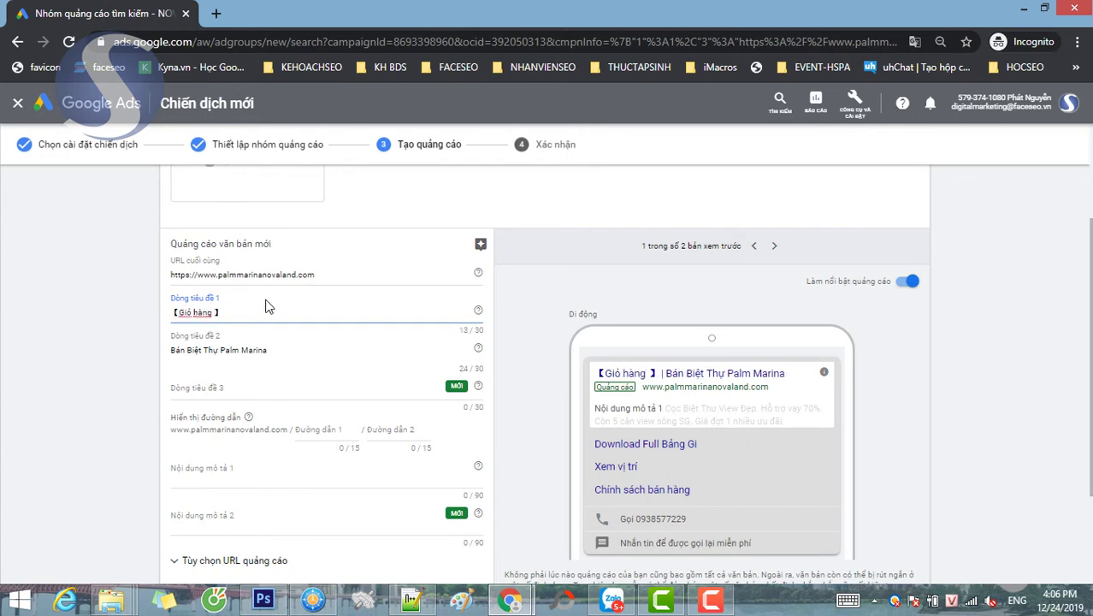
type("cac")
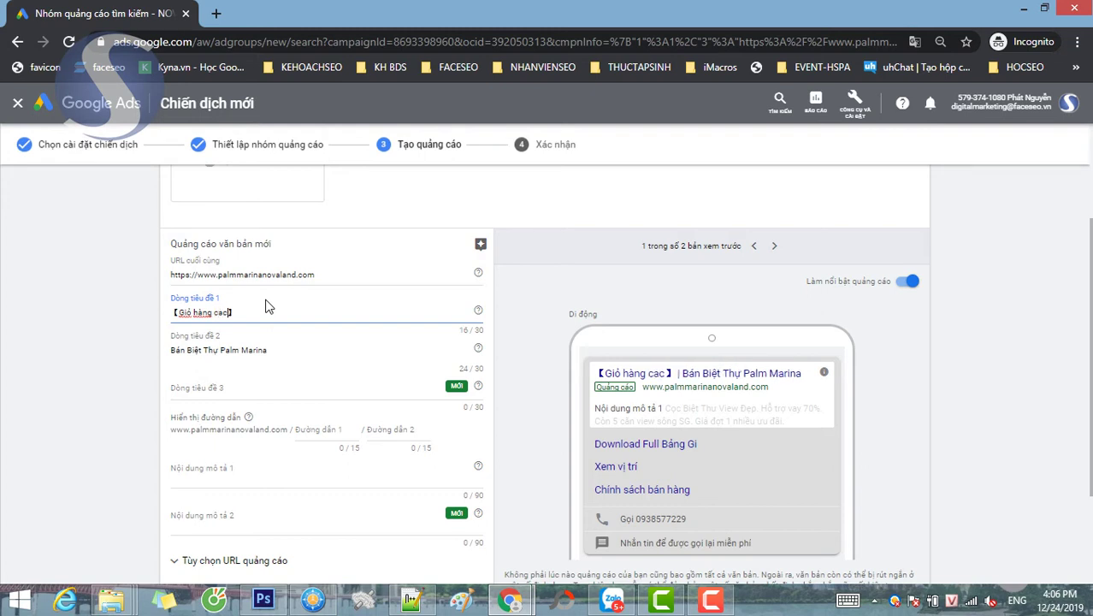
type(" căn")
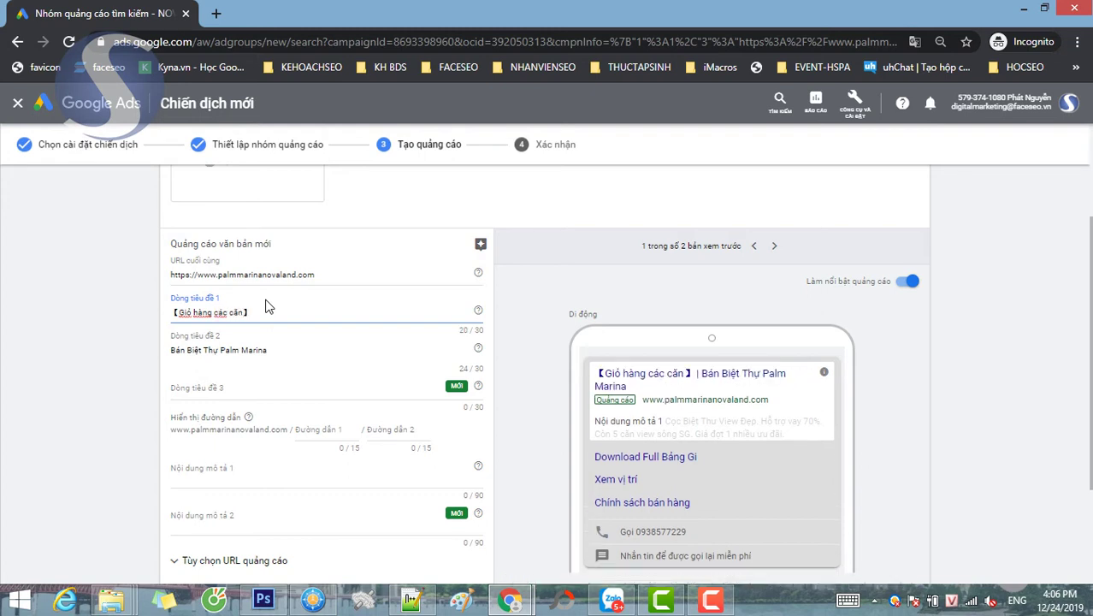
key("BackSpace")
key("BackSpace")
key("BackSpace")
key("BackSpace")
key("BackSpace")
key("BackSpace")
key("BackSpace")
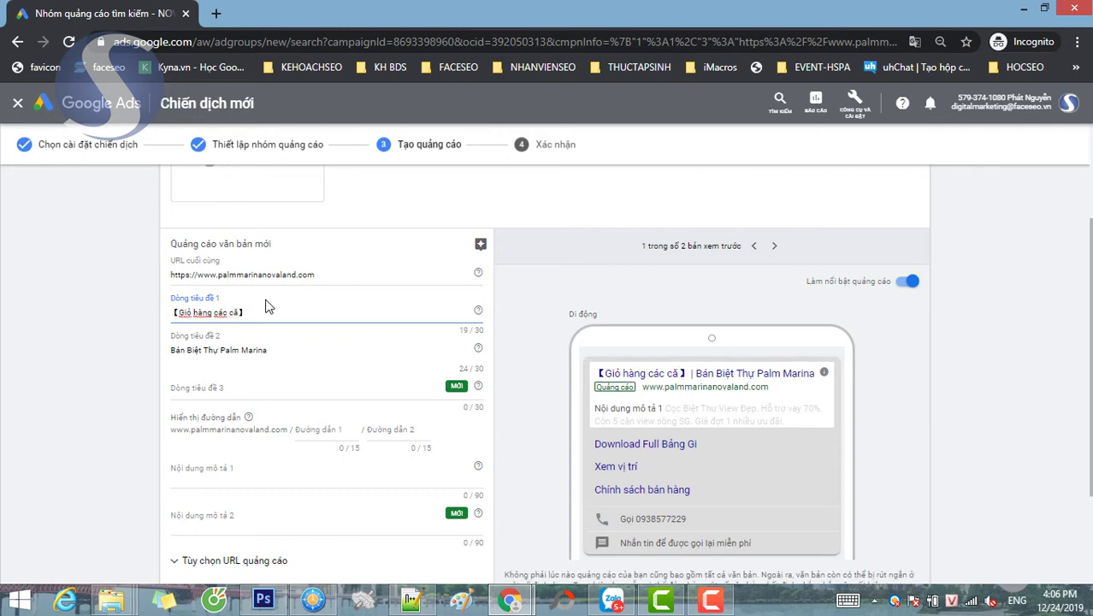
type("biêt thư")
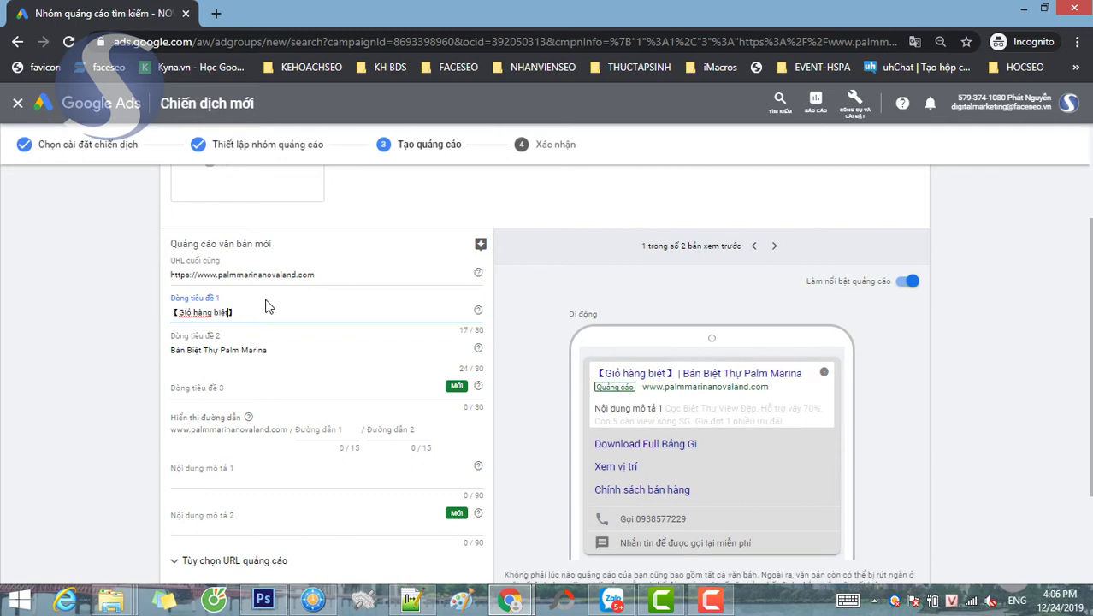
type(" ven ")
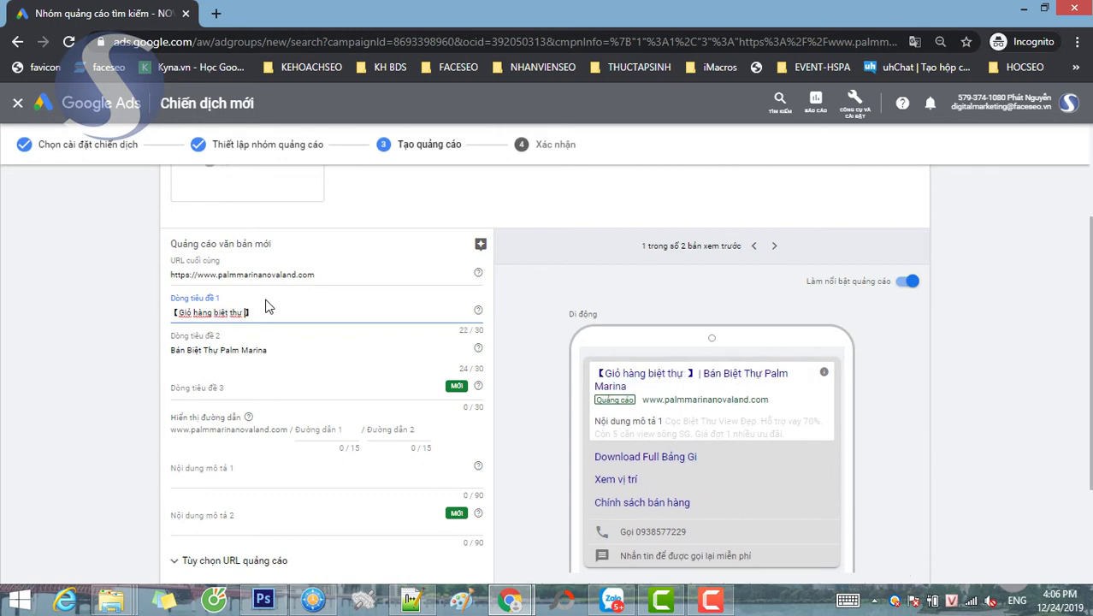
type("sôn")
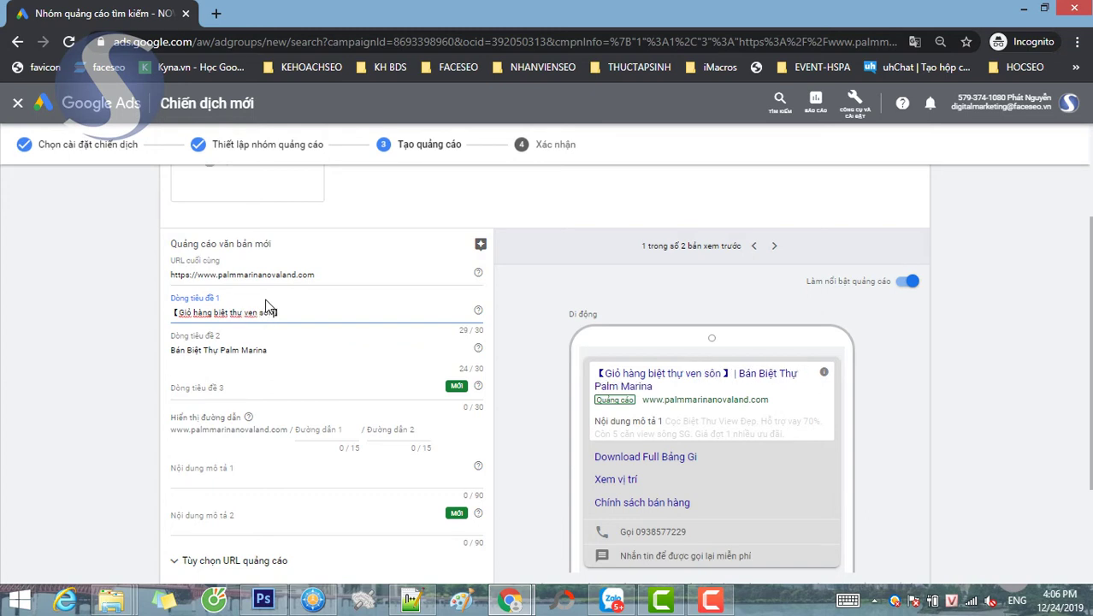
type("g")
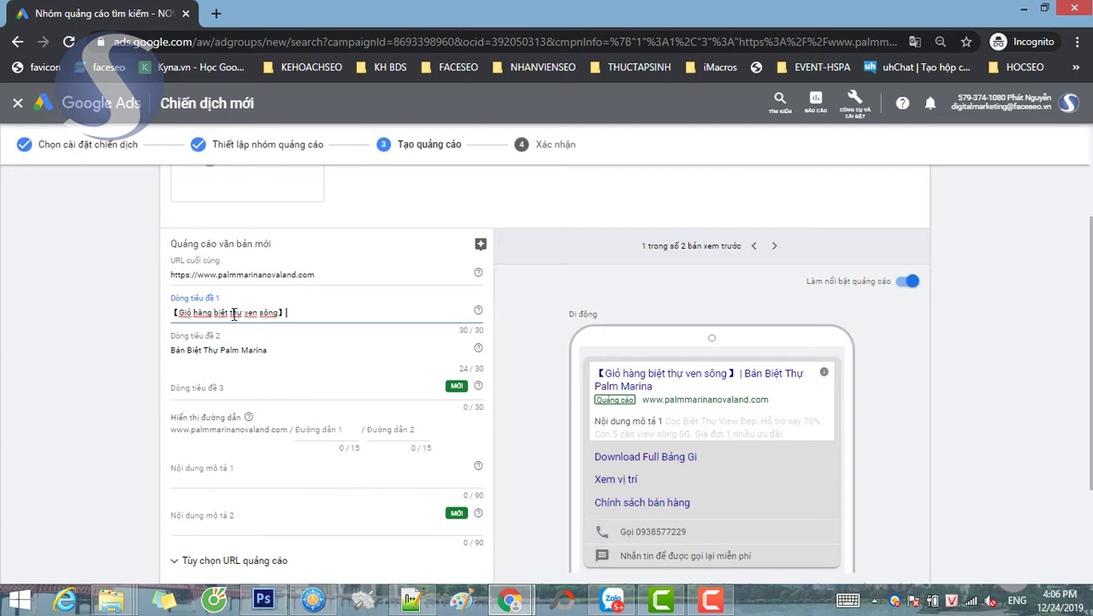
- Swap the headlines so 'Bán Biệt Thự Palm Marina' is first and '【Giỏ hàng biệt thự ven sông】' second
left_click_drag(289, 313, 175, 314)
key("ctrl+c")
key("BackSpace")
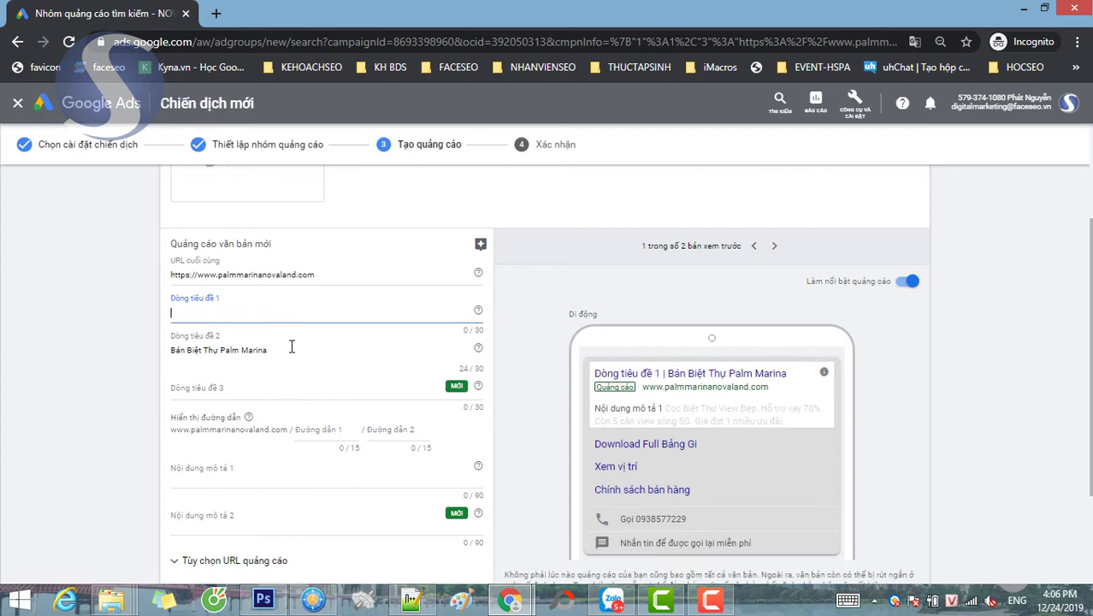
left_click(292, 347)
key("ctrl+v")
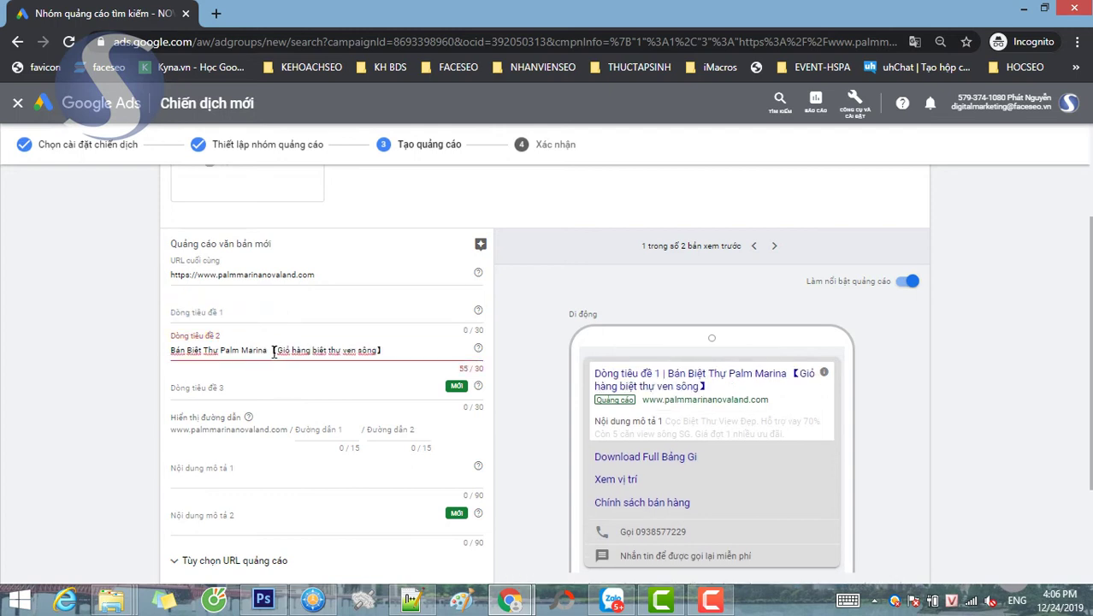
left_click_drag(270, 349, 144, 351)
key("ctrl+x")
left_click(214, 312)
key("ctrl+v")
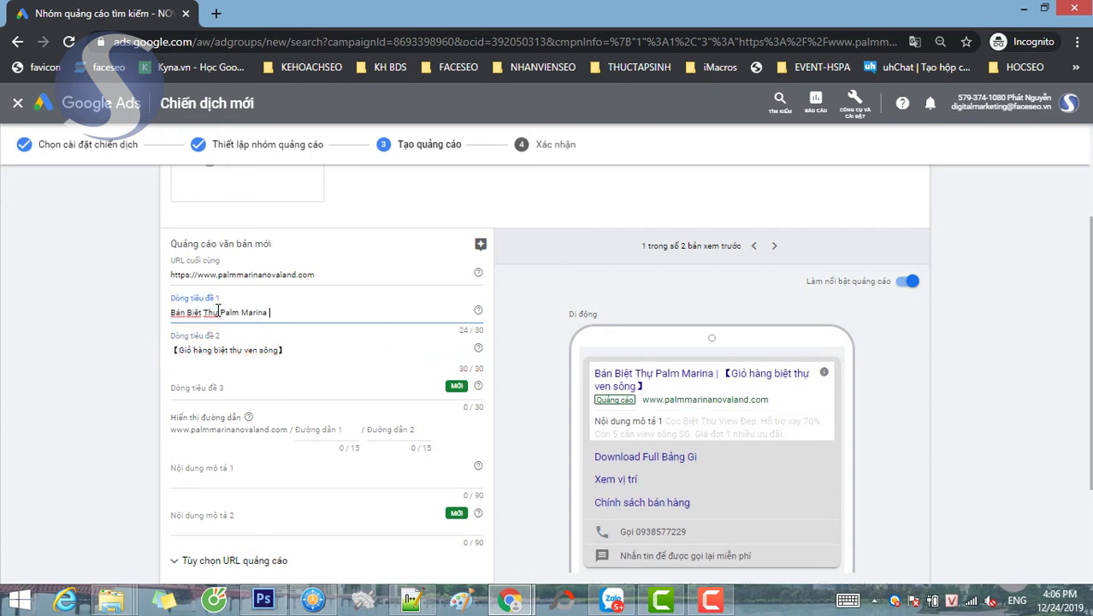
- Copy the description sentence on line 6 of the notes file
left_click(272, 389)
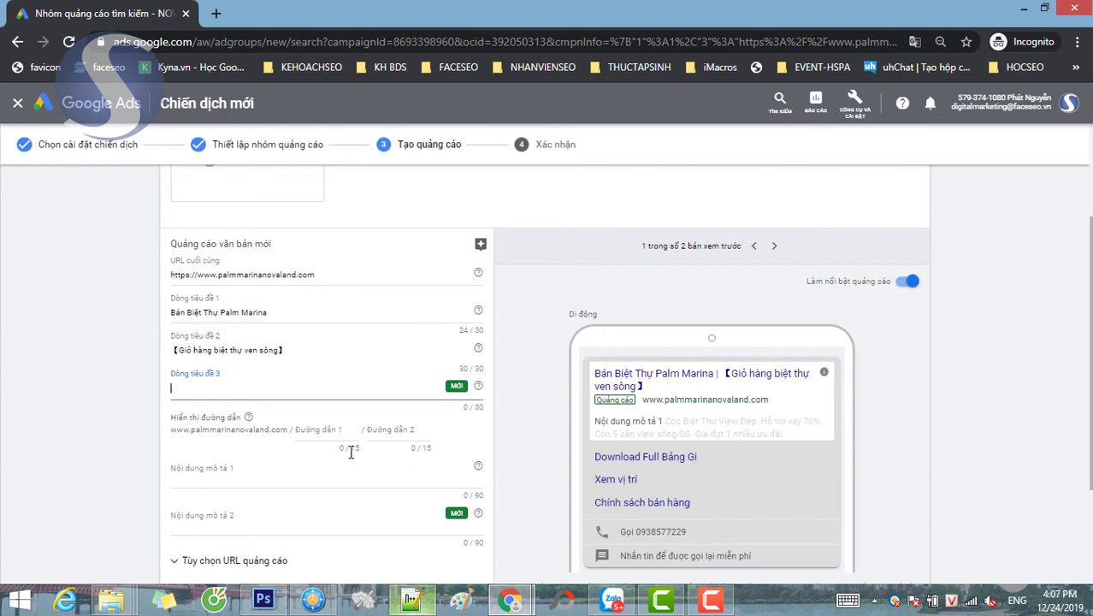
left_click(412, 599)
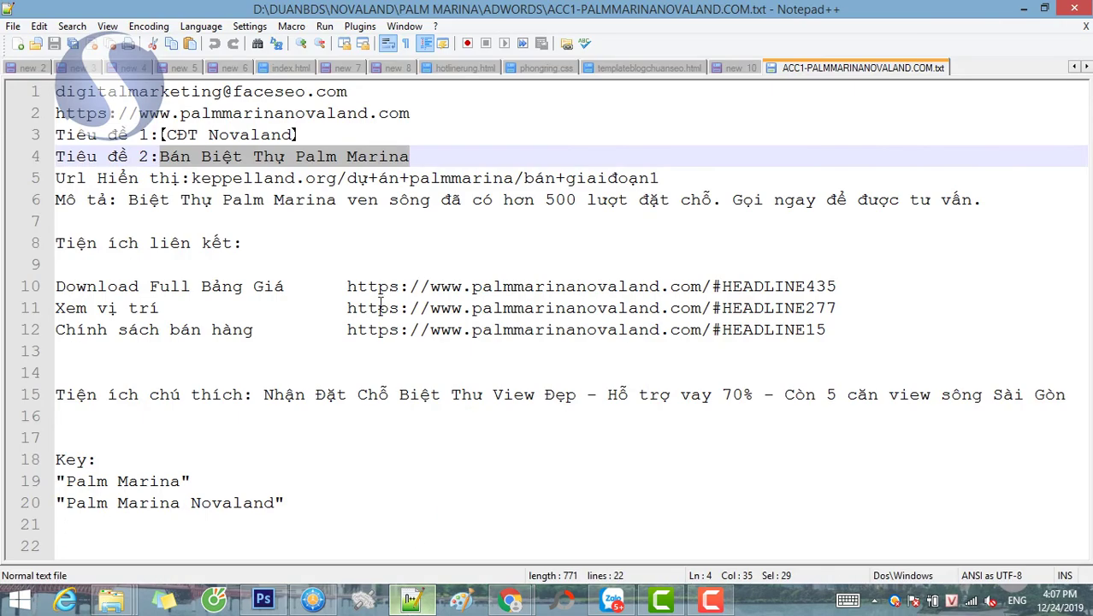
left_click_drag(128, 200, 1042, 199)
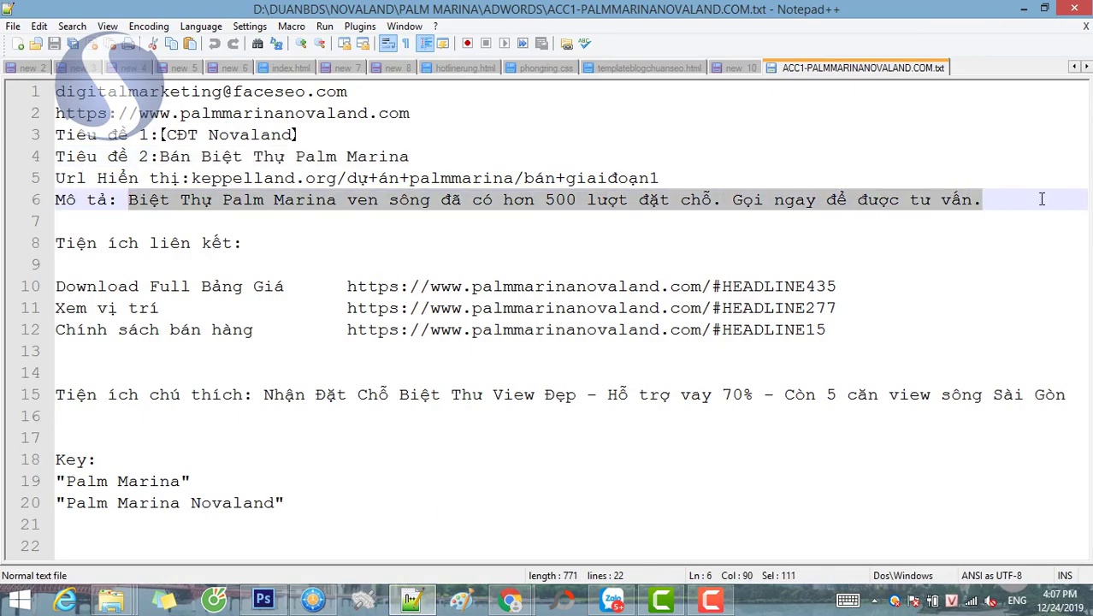
left_click(517, 604)
left_click(599, 517)
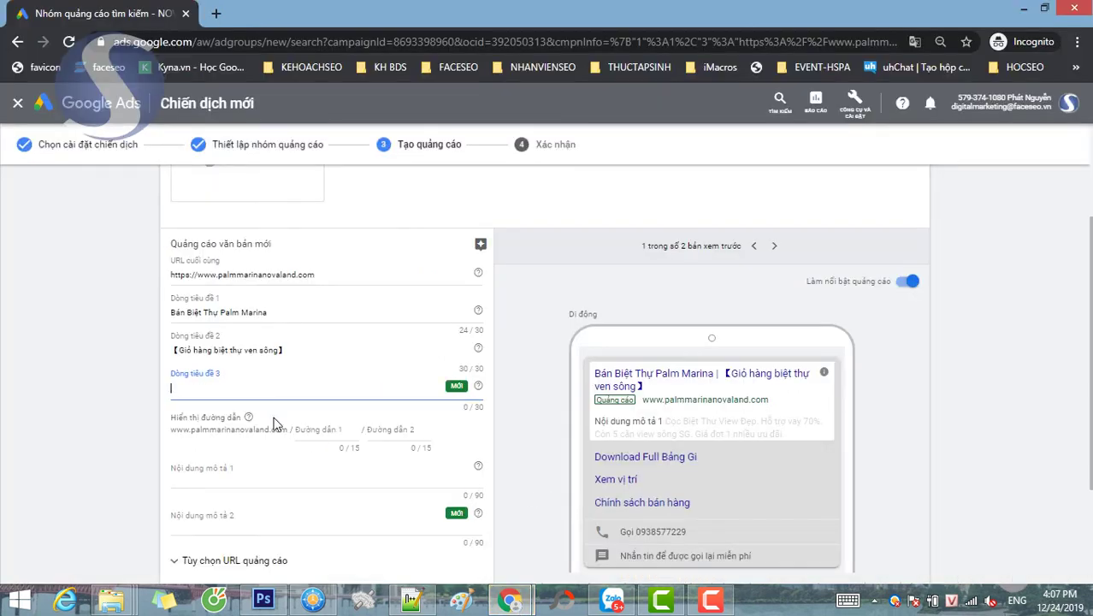
- Paste the copied sentence into Description 1, leaving the third headline empty
key("ctrl+v")
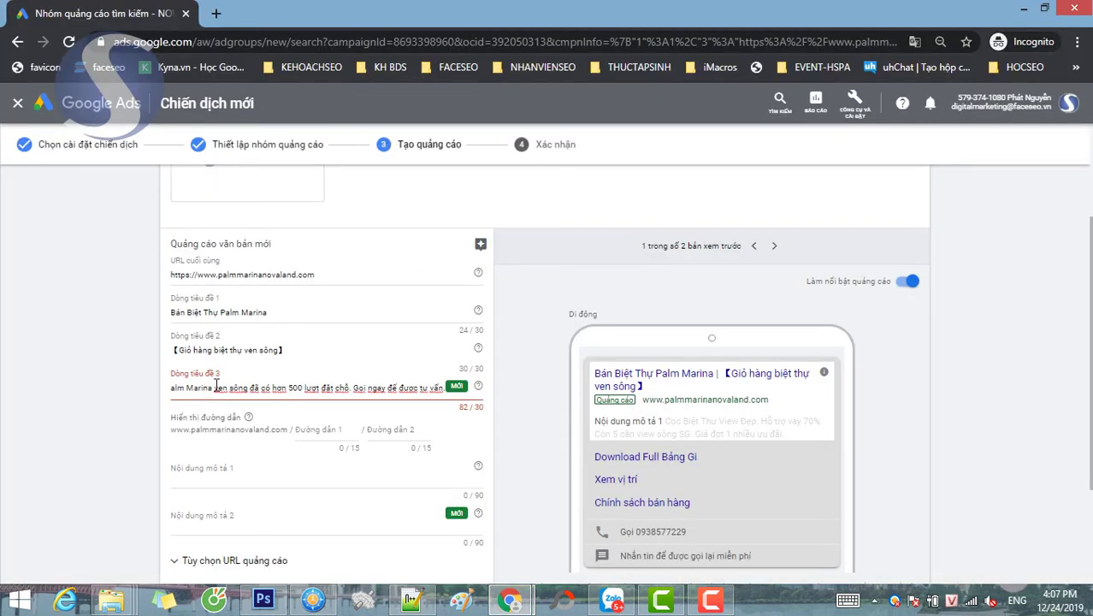
key("ctrl+z")
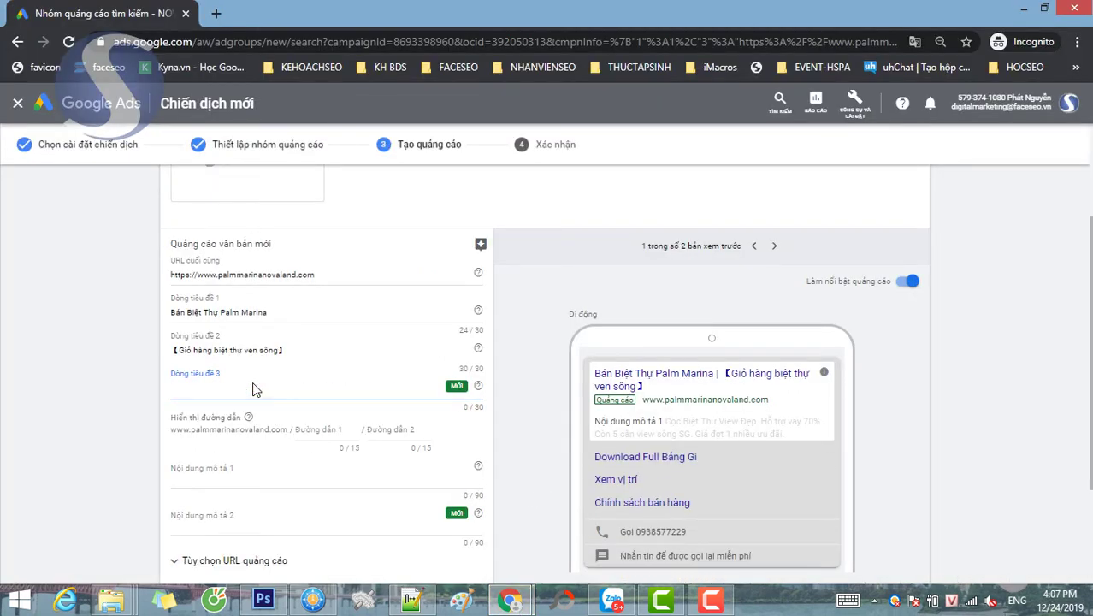
left_click(212, 476)
key("ctrl+v")
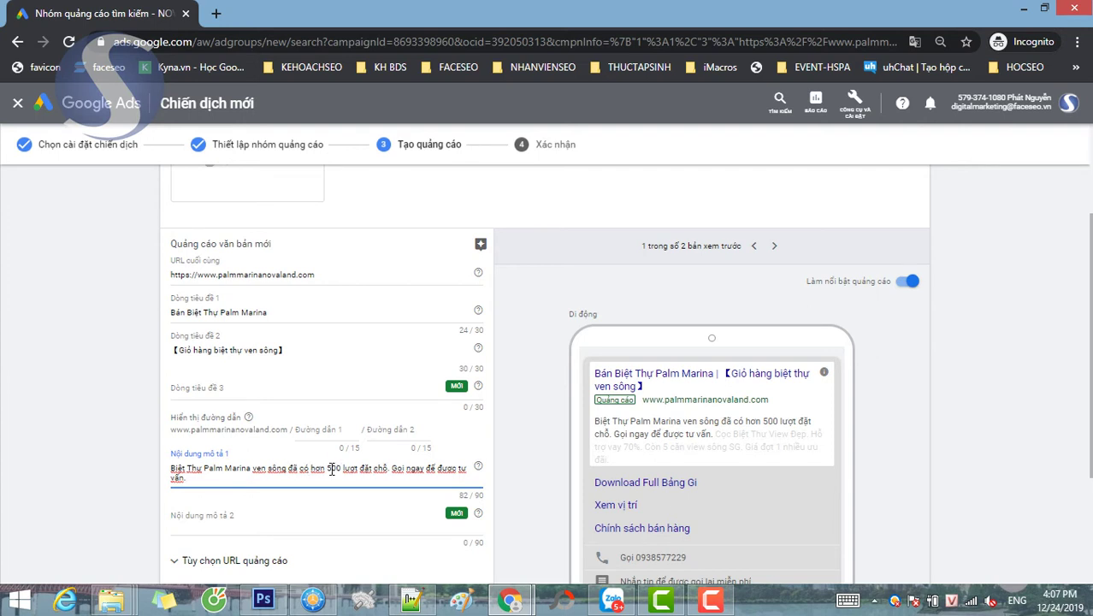
- Change '500 lượt đặt chỗ' in Description 1 to '1000 khách đi xem dự án'
double_click(332, 468)
type("100")
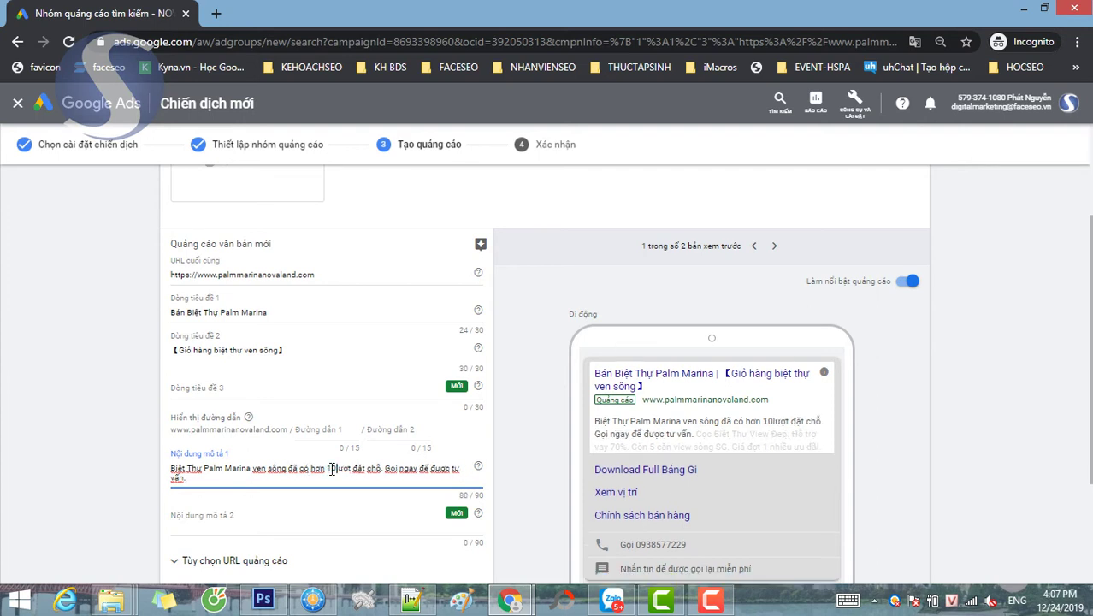
type("0")
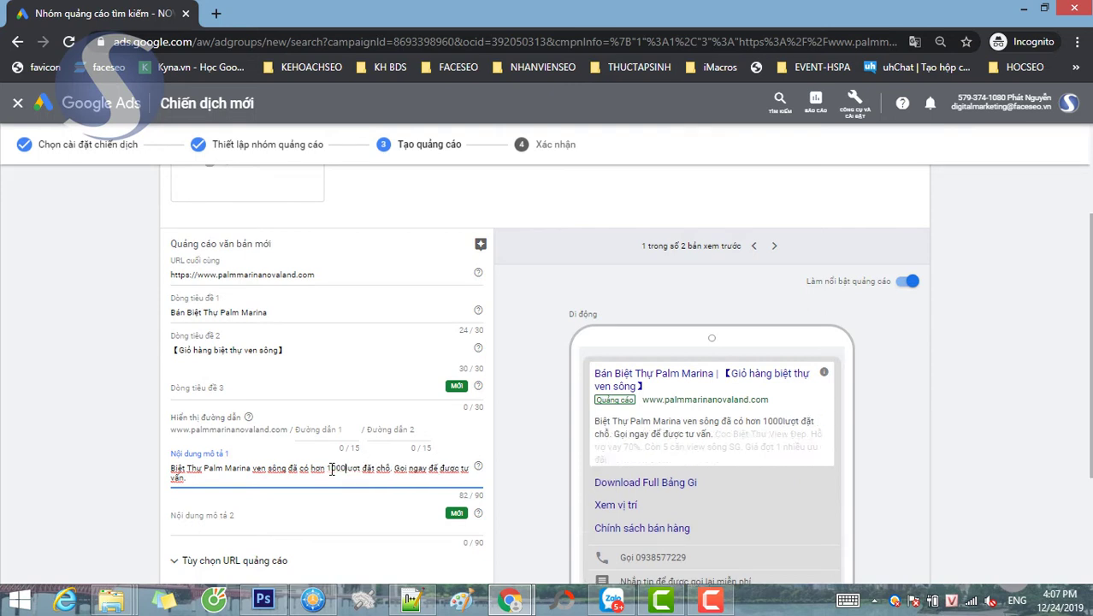
double_click(332, 469)
key("shift+Right")
key("shift+Right")
key("shift+Right")
key("shift+Right")
key("shift+Right")
key("shift+Right")
key("shift+Right")
key("shift+Right")
key("shift+Right")
key("shift+Right")
key("shift+Right")
key("shift+Right")
key("shift+Right")
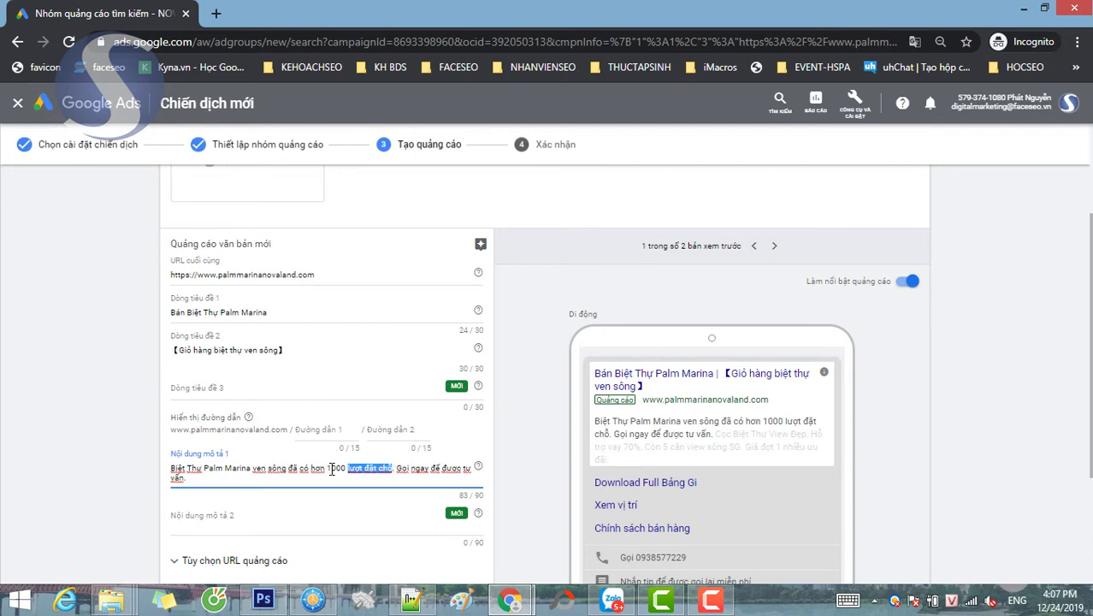
type("khách đi.")
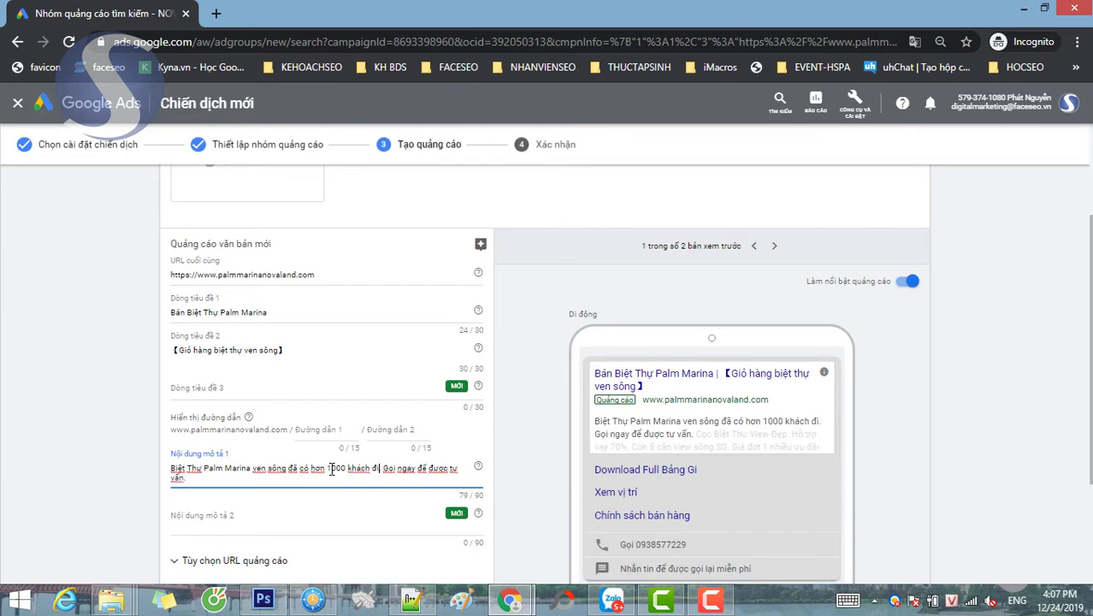
type(" xem ")
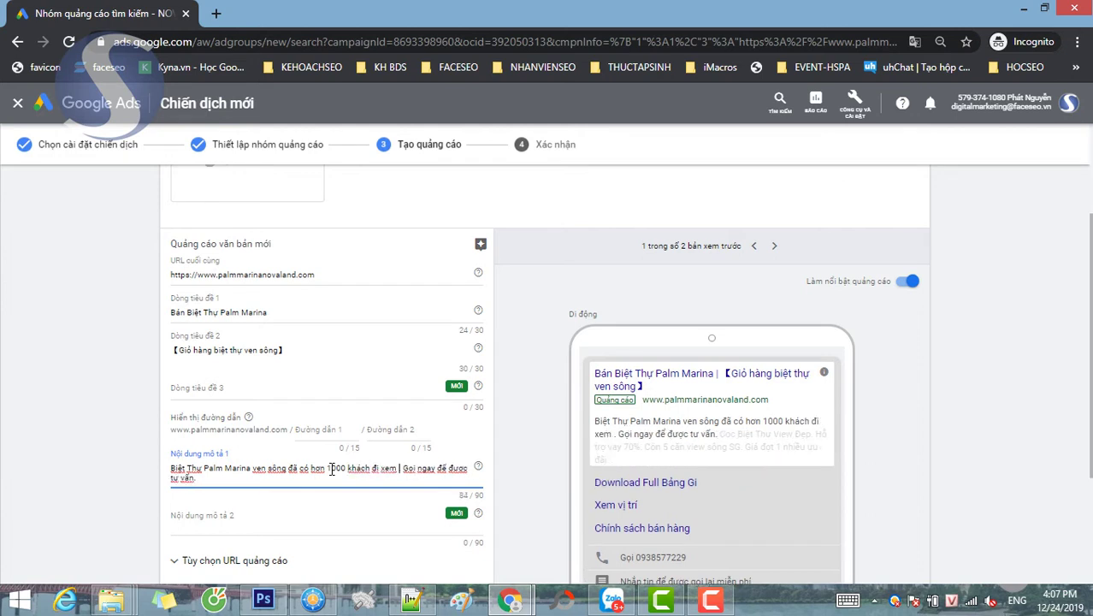
type("dự án")
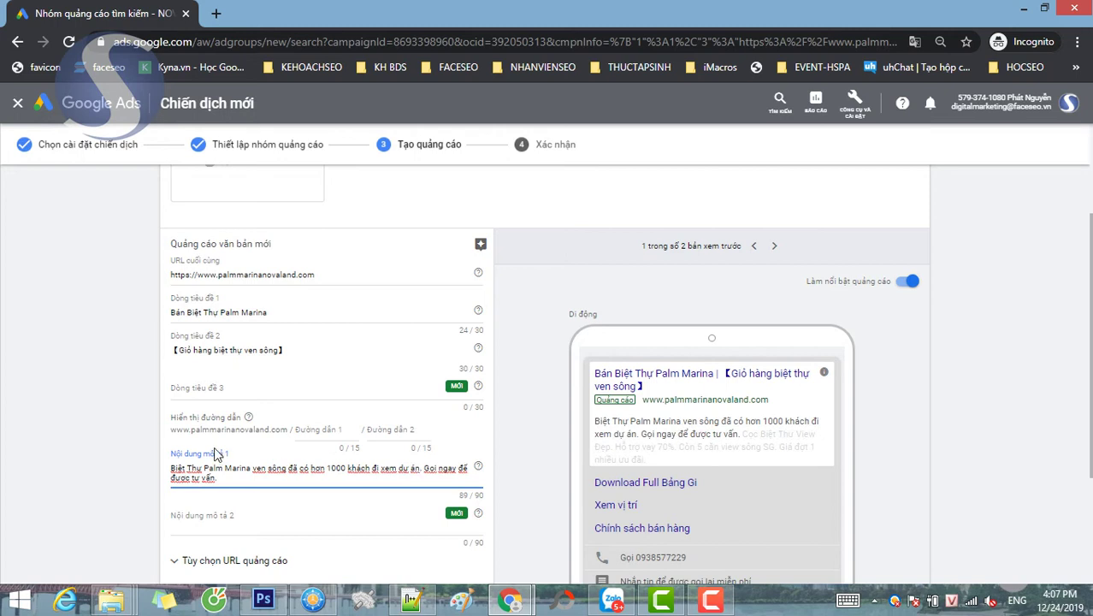
left_click(233, 480)
left_click(236, 527)
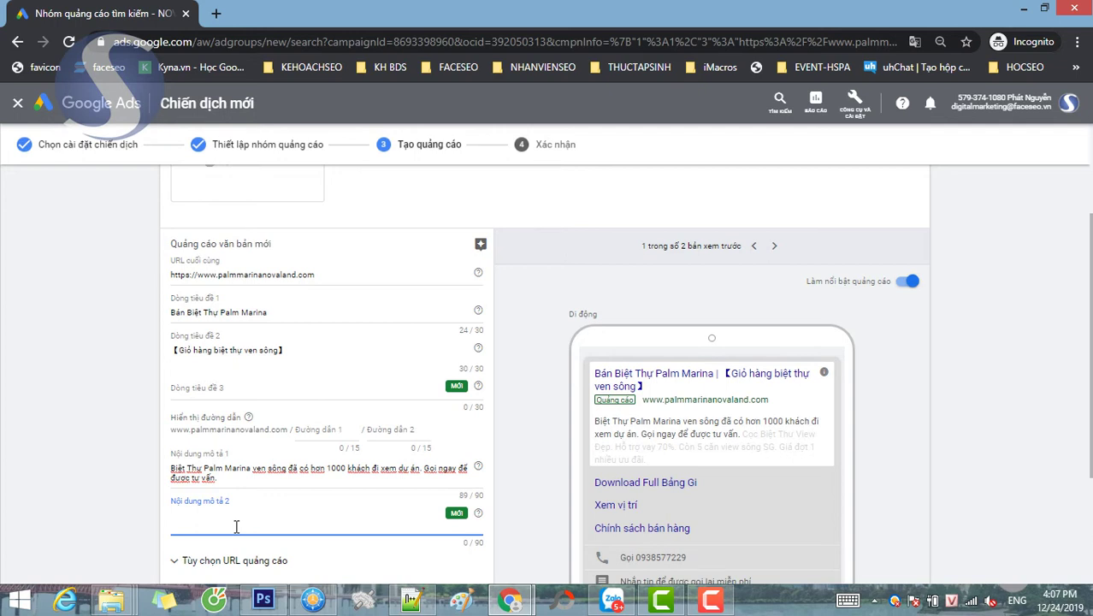
- Enter Description 2: 'Mua 1 căn biệt thự để tận hưởng cuộc sống tuổi già nơi đáng sống tại Sài Gòn.'
type("Mua 1 c")
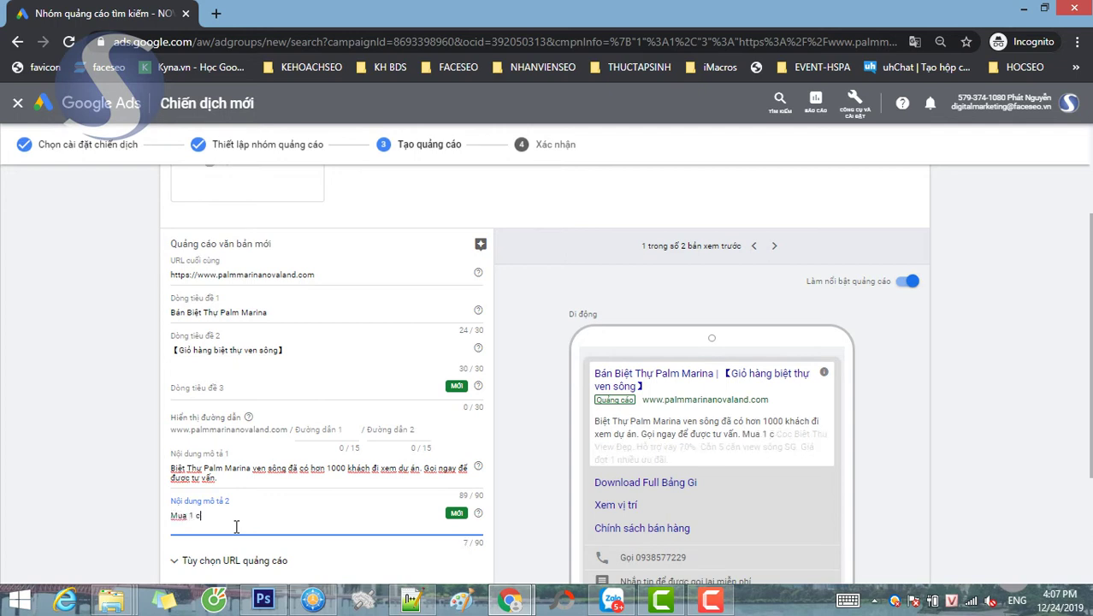
type("ăn biệt thự")
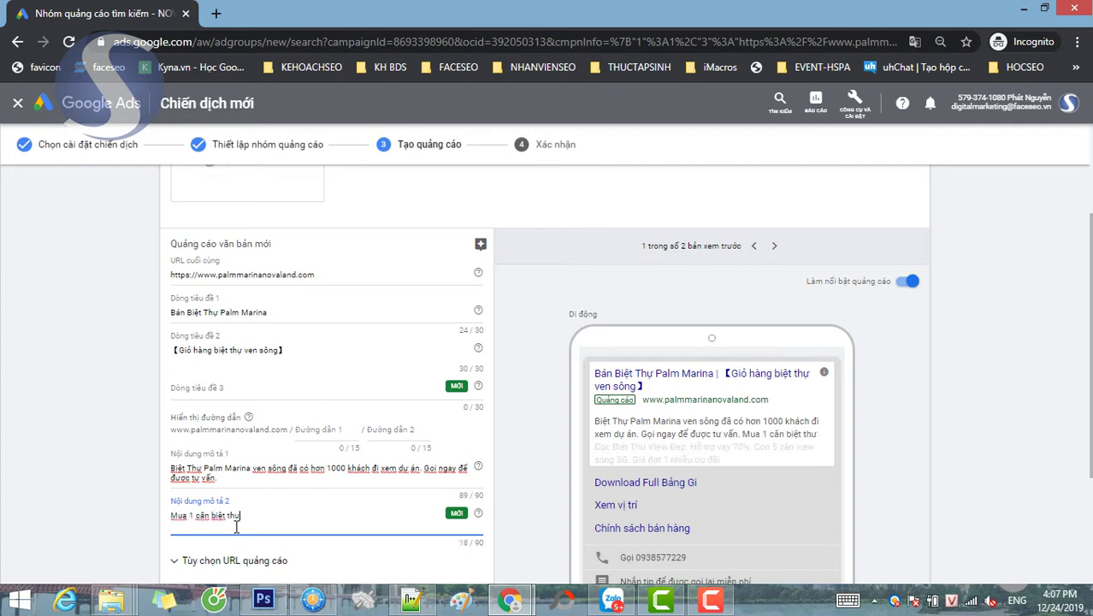
type(" để")
type(" tận ")
type("hưởng cuộc ")
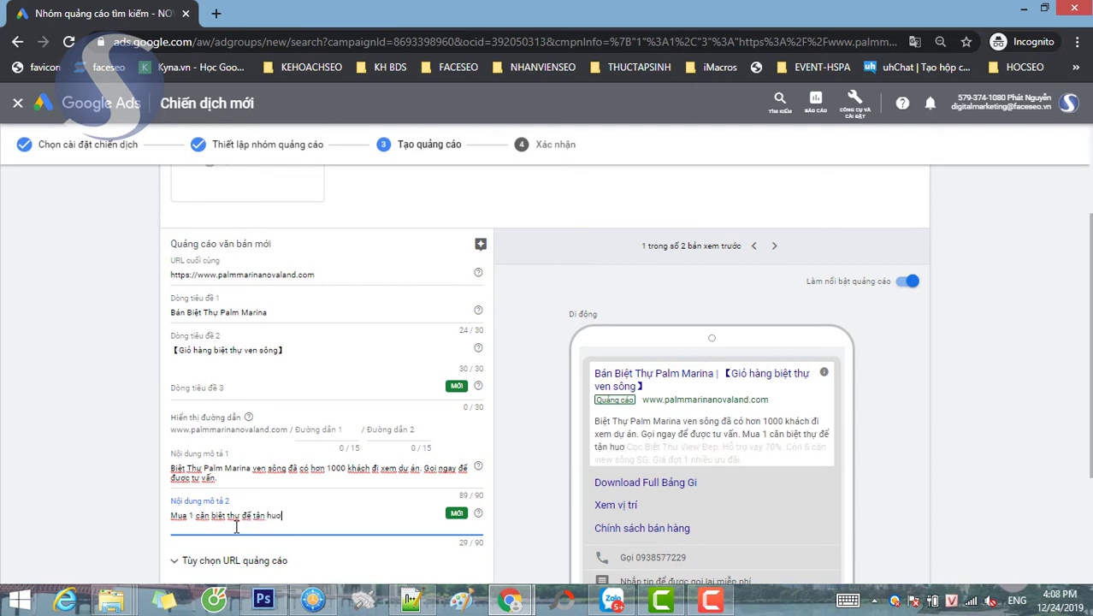
type("sống tuo")
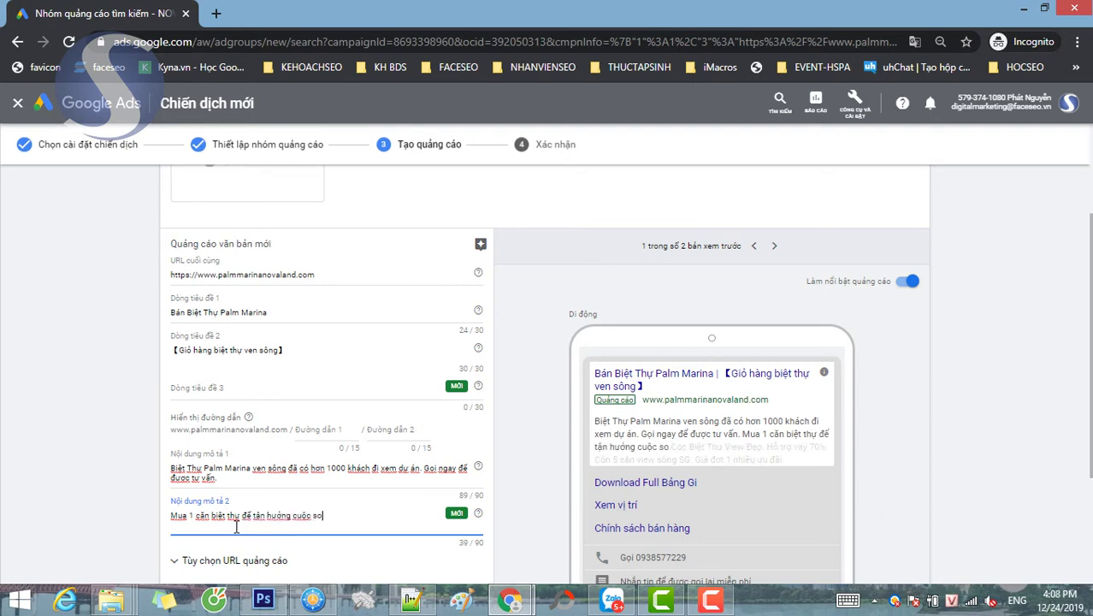
type("ổi gia")
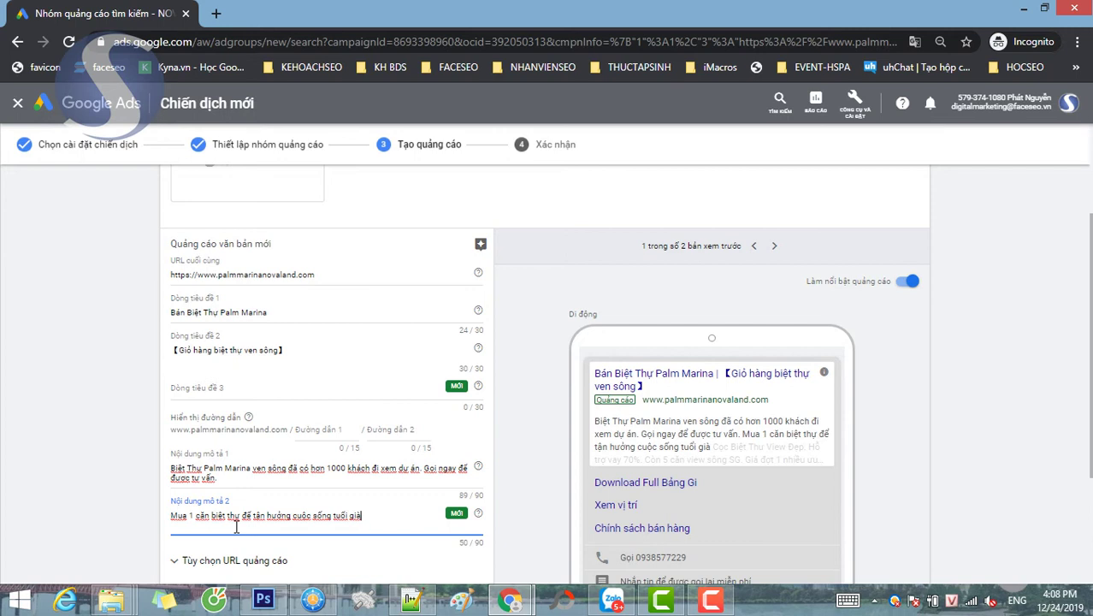
type("nơi đáng sống nhất S")
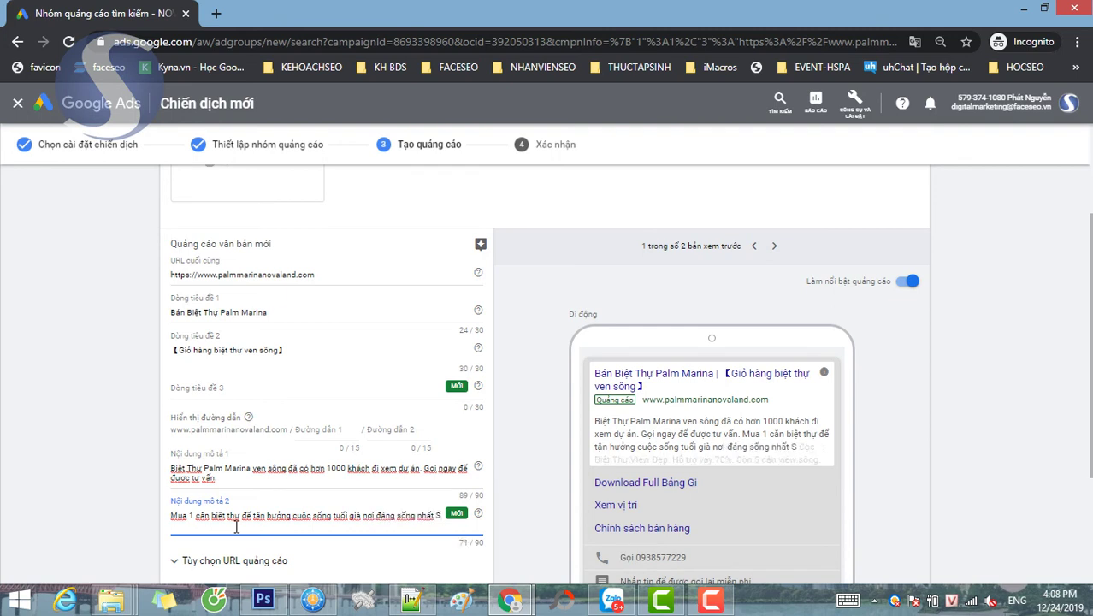
key("BackSpace")
key("BackSpace")
key("BackSpace")
key("BackSpace")
key("BackSpace")
key("BackSpace")
type("tai")
type("j Sài")
type(" Gon")
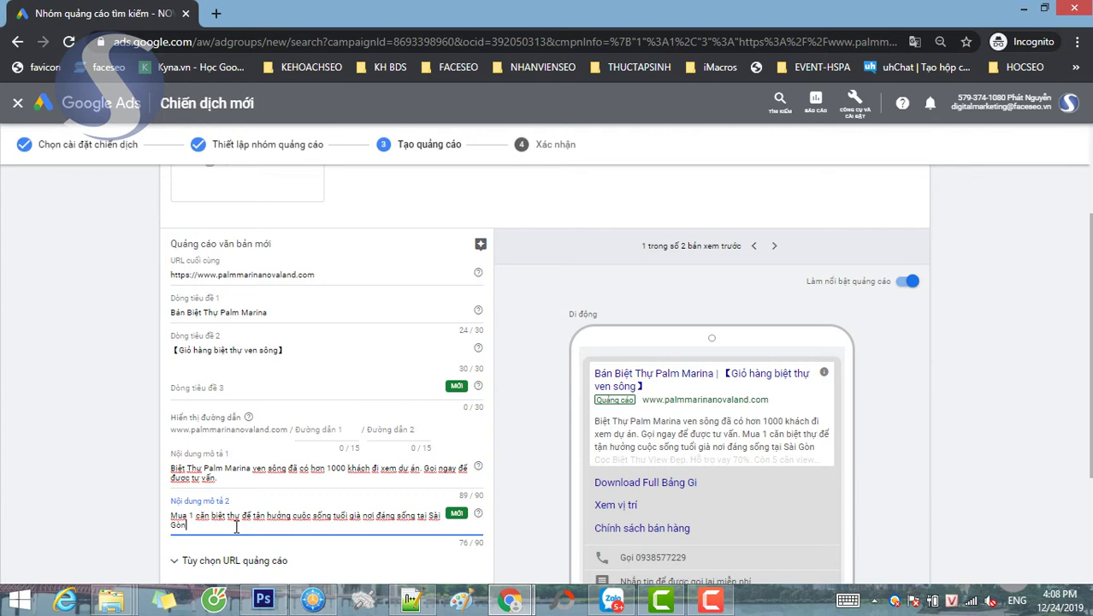
type(".")
left_click(240, 385)
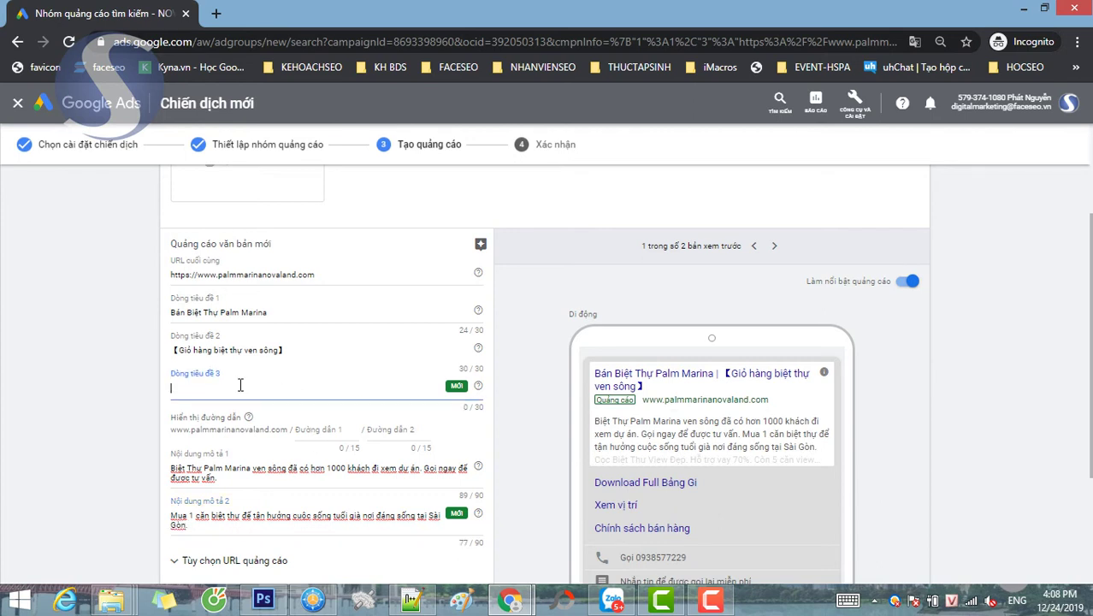
- Type 'Chủ Đầu Tư Novaland' as the third headline, correcting typos
type("c")
key("BackSpace")
type("CĐ")
key("BackSpace")
type("hủ Đầu Tư Novalalnd")
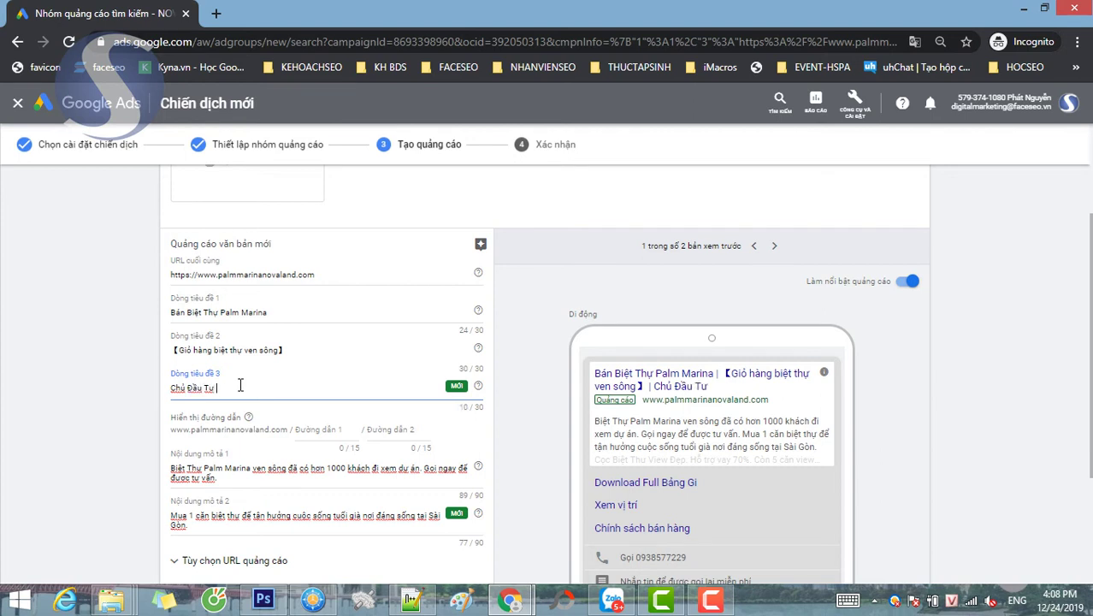
key("BackSpace")
key("BackSpace")
key("BackSpace")
key("BackSpace")
type("and")
scroll(108, 401, "down", 2)
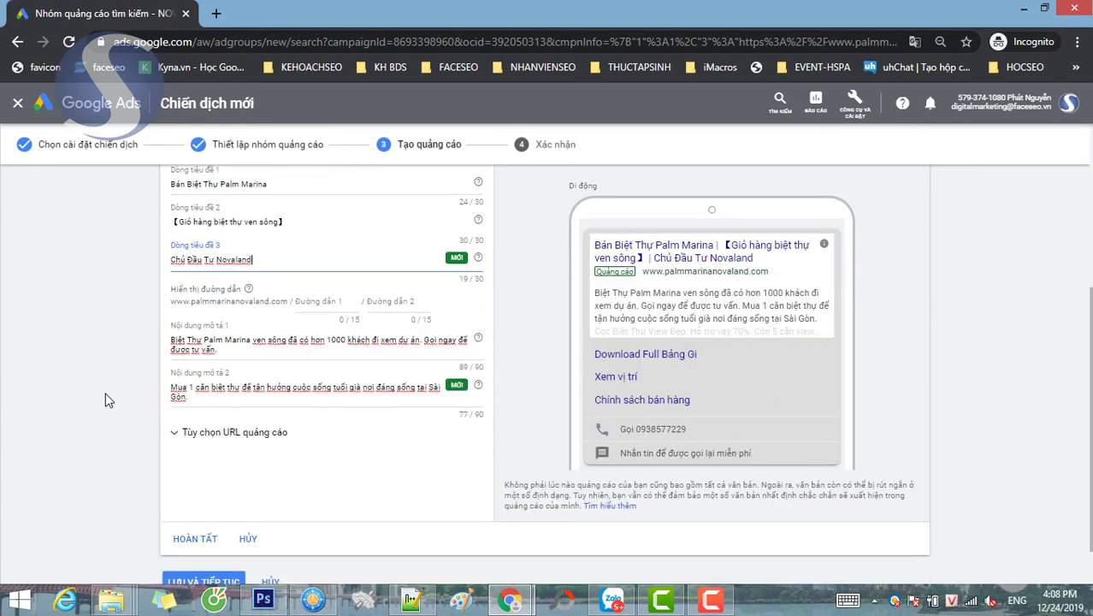
- Review the ad and its final URL, then save it with LƯU VÀ TIẾP TỤC
scroll(109, 400, "up", 1)
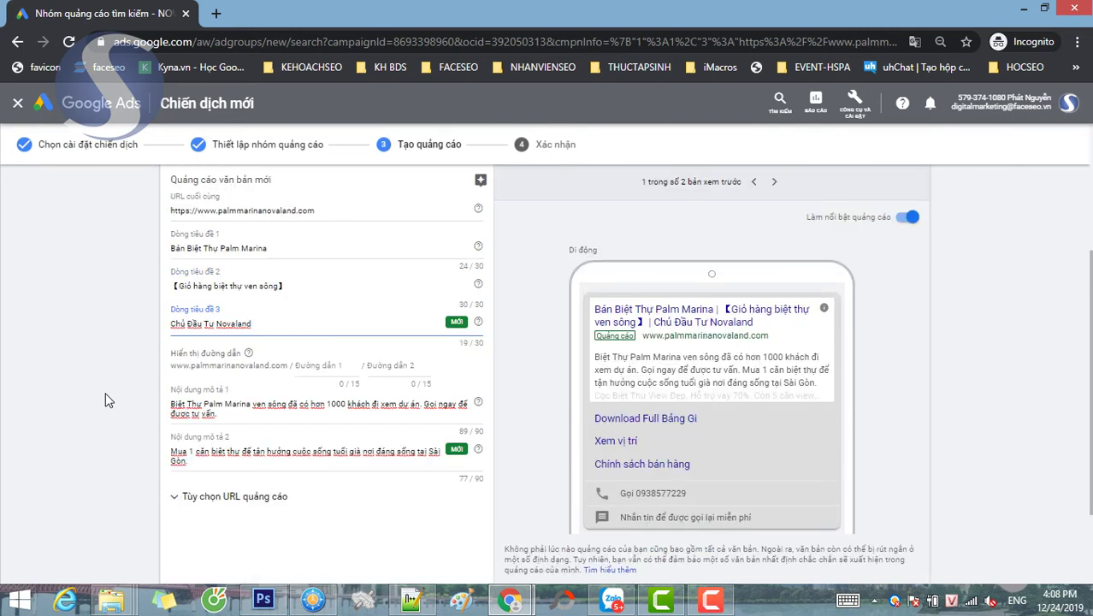
scroll(108, 400, "up", 2)
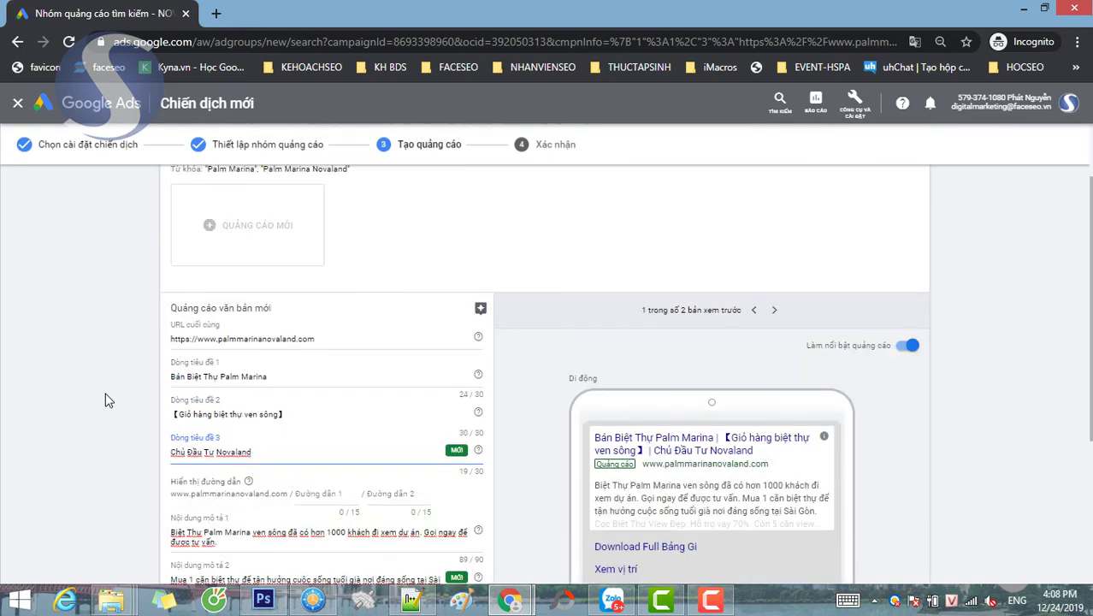
scroll(847, 444, "down", 2)
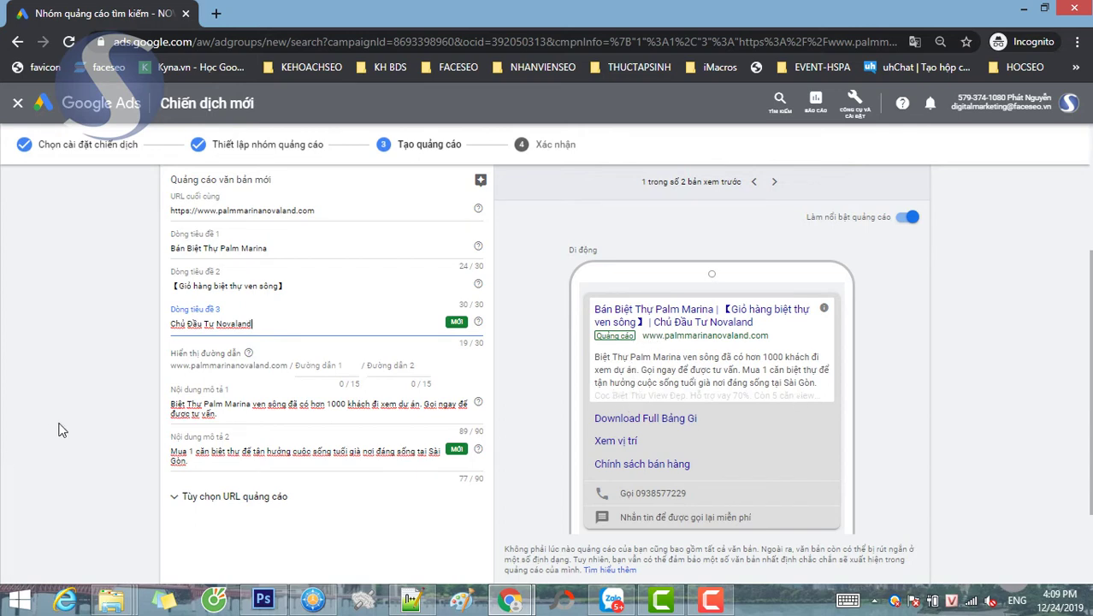
scroll(58, 427, "down", 2)
scroll(58, 428, "up", 5)
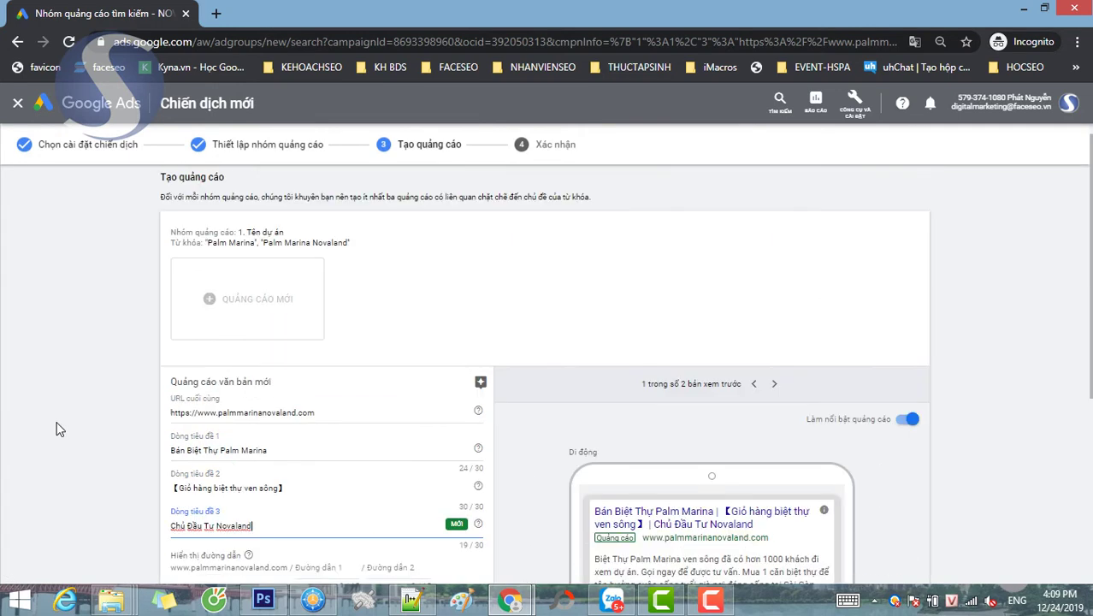
scroll(58, 428, "down", 1)
left_click(332, 352)
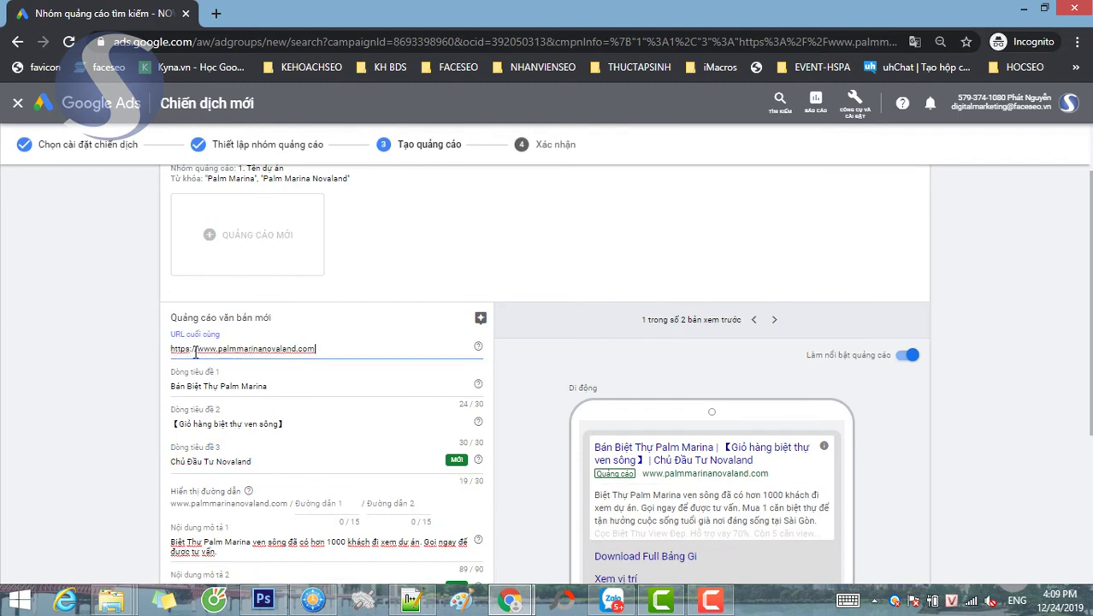
scroll(147, 356, "down", 3)
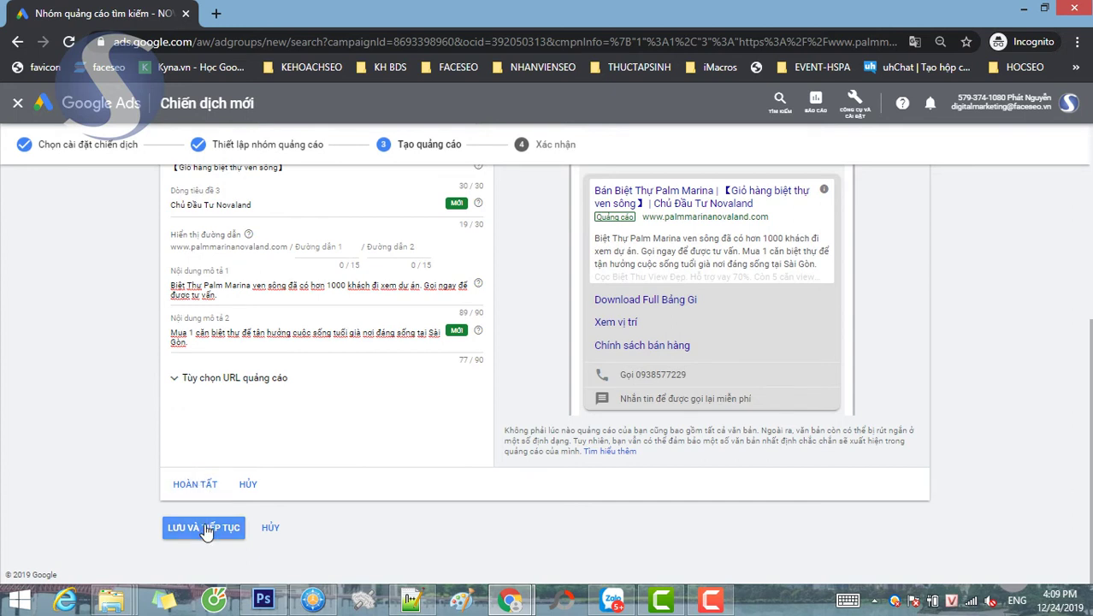
left_click(214, 529)
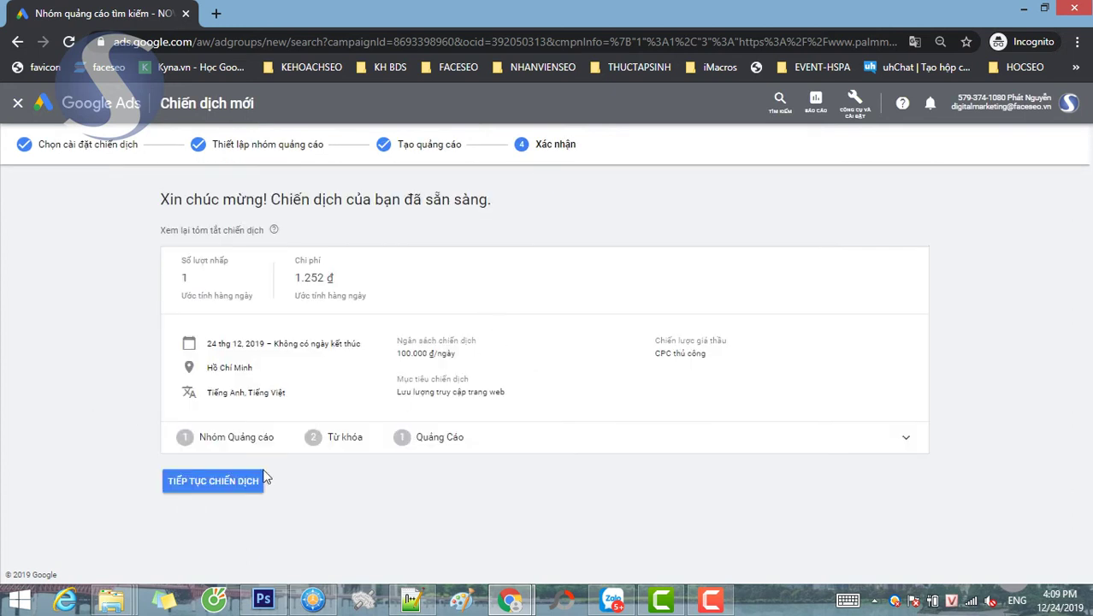
- Continue from the confirmation to the campaign's ad group list showing '1. Tên dự án'
left_click(212, 481)
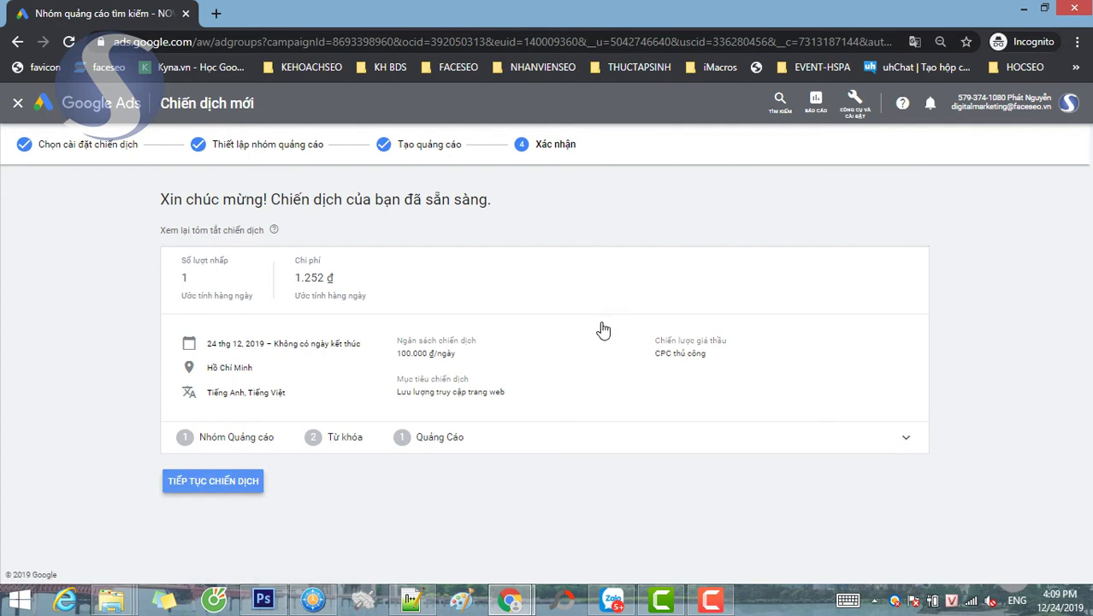
left_click(255, 482)
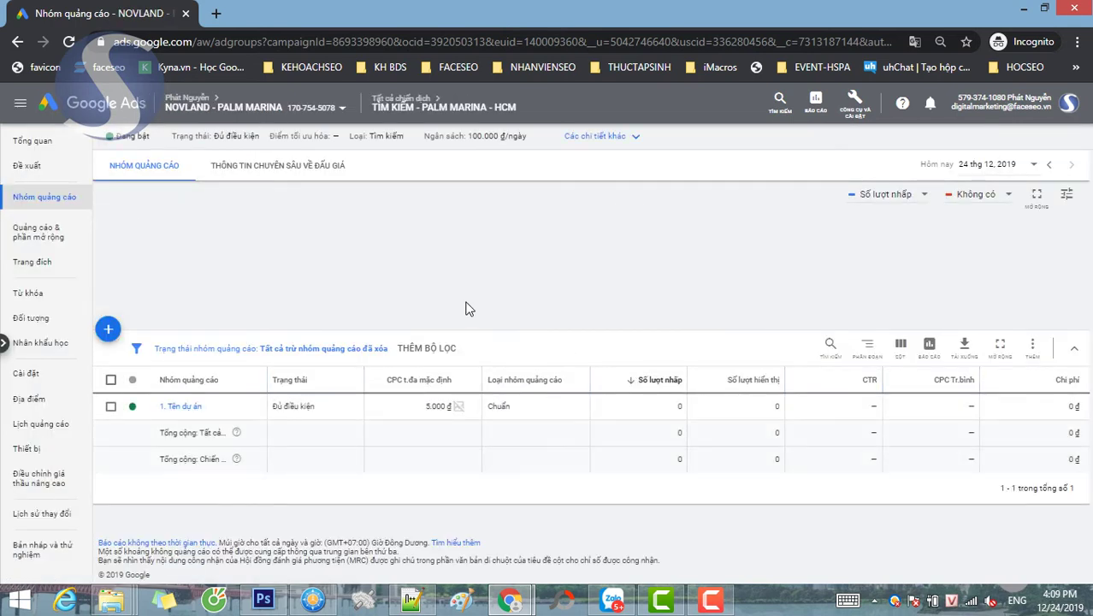
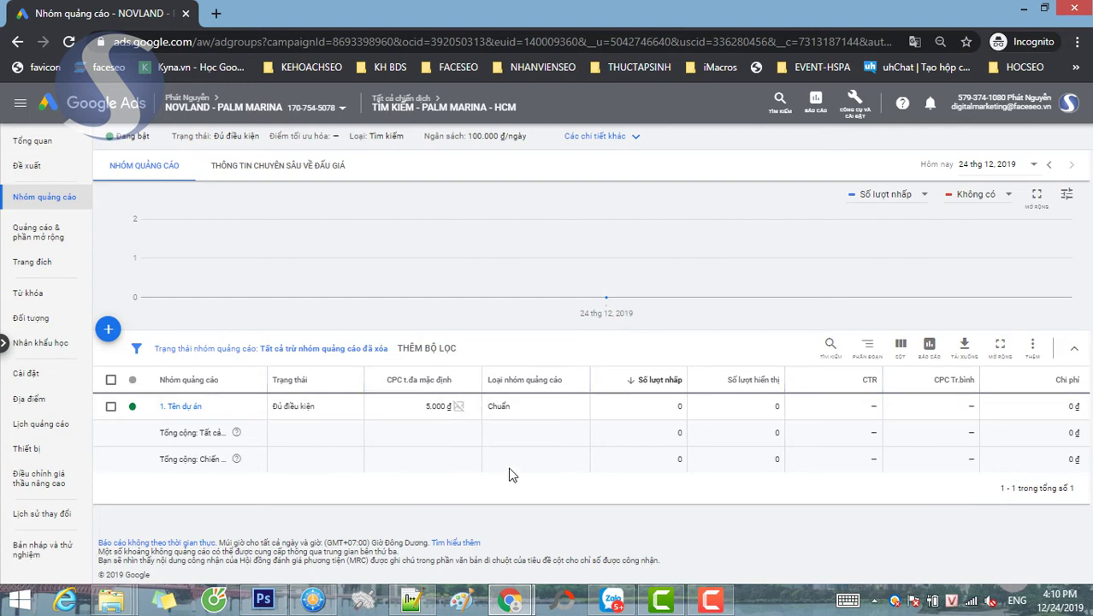
- Browse Billing settings, Payment methods and Billing transfers, ending on the Summary showing 200.000 ₫ credit
left_click(930, 103)
left_click(854, 101)
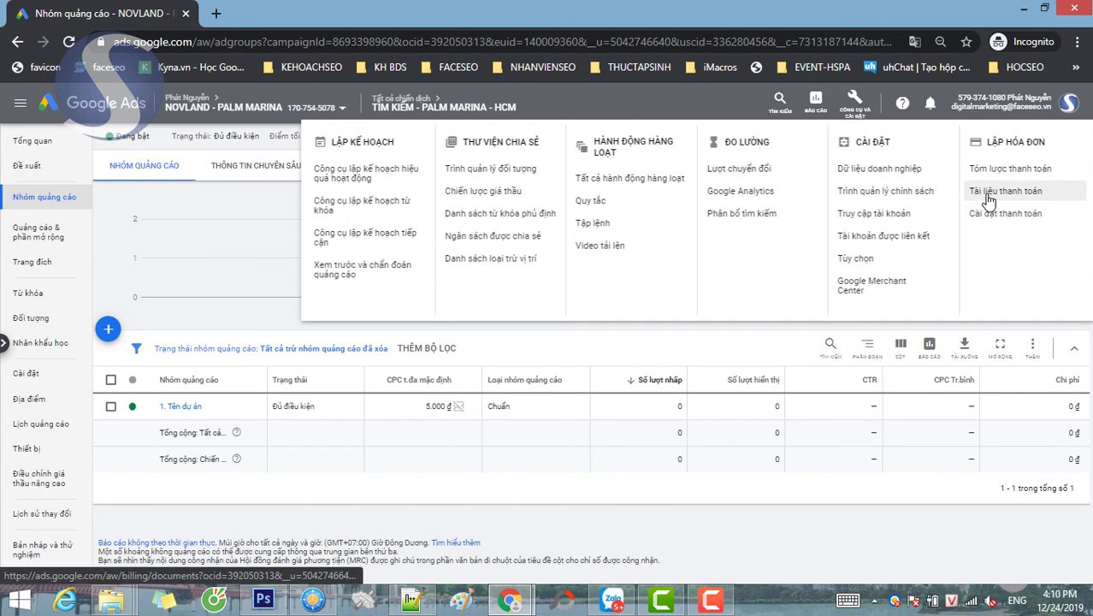
left_click(991, 218)
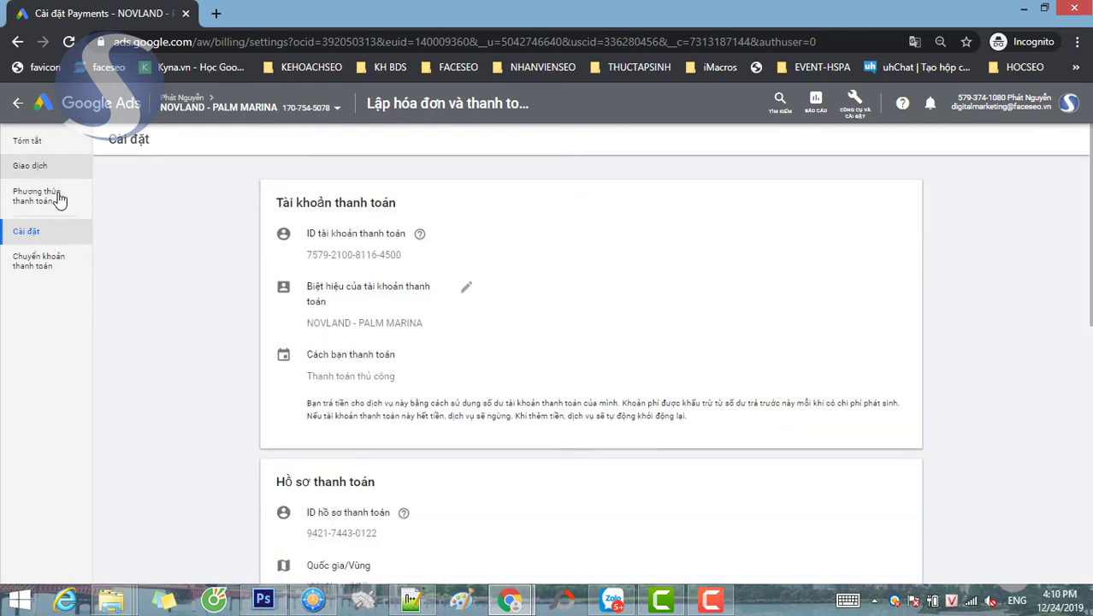
left_click(43, 198)
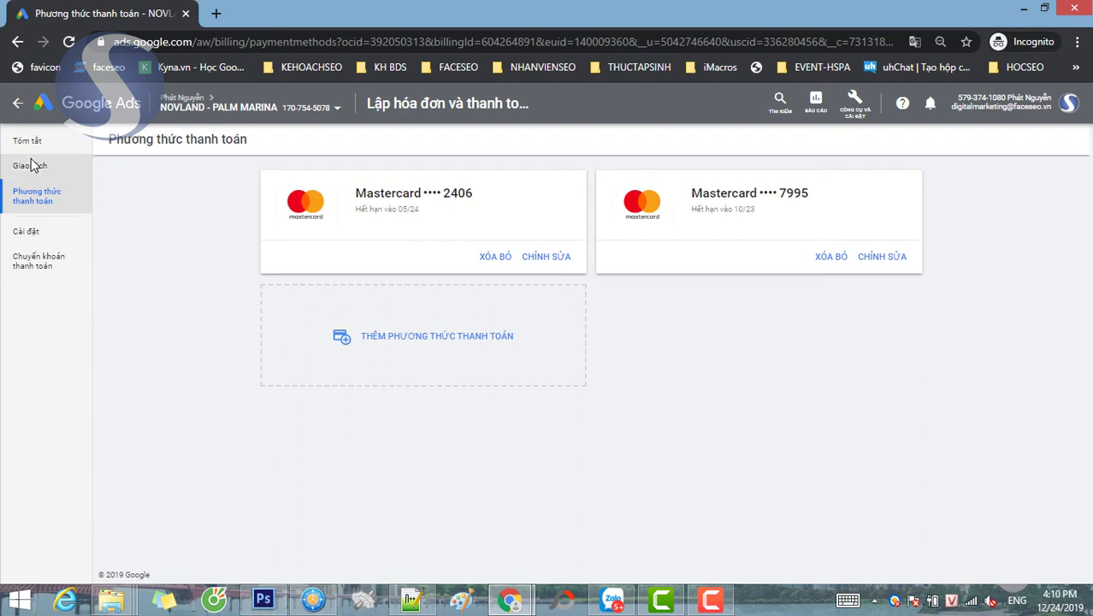
left_click(51, 262)
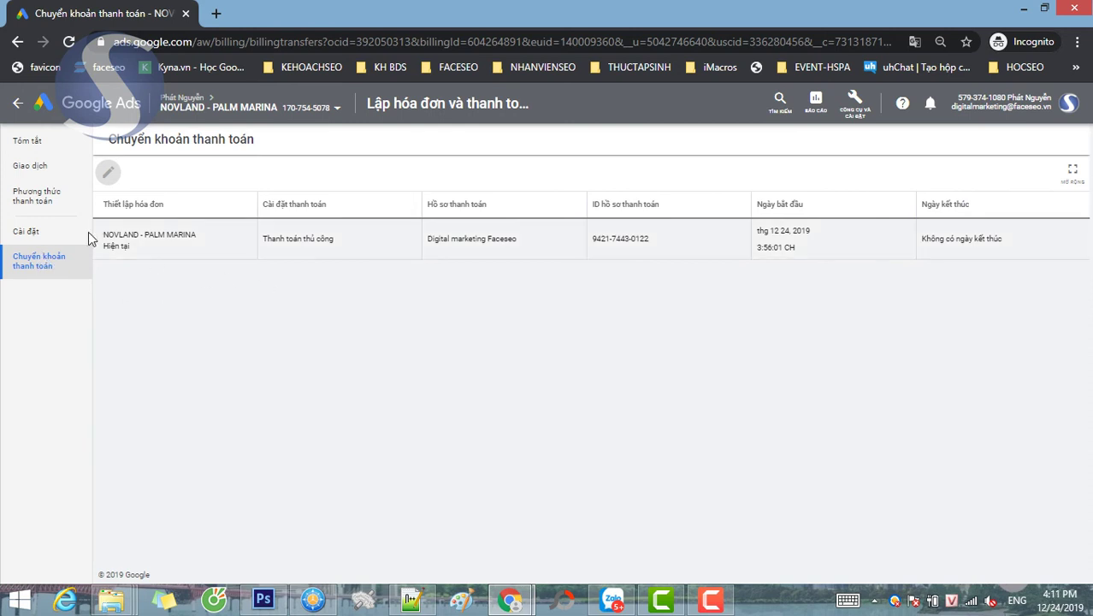
left_click(25, 142)
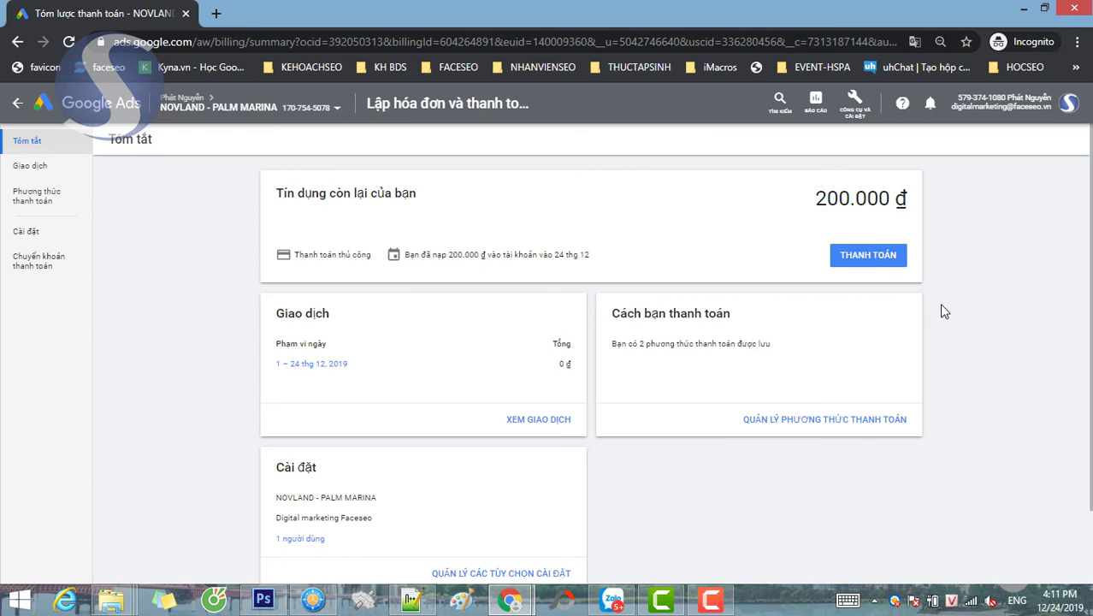
- Scroll through the billing Summary, then go back to the all-campaigns Overview
scroll(965, 329, "down", 1)
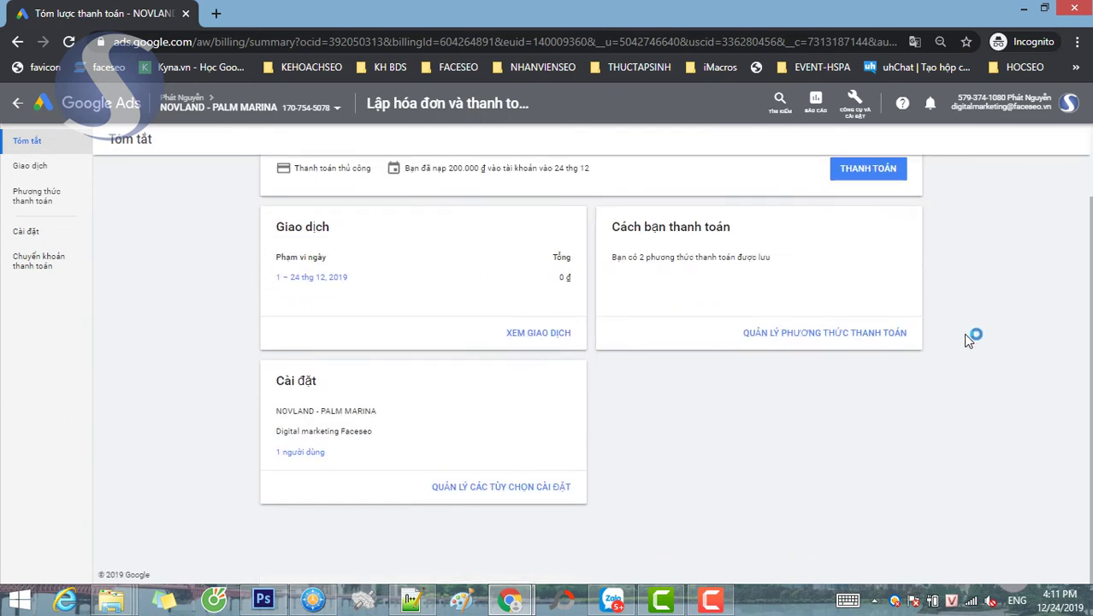
scroll(965, 333, "up", 1)
scroll(965, 335, "down", 1)
scroll(965, 335, "up", 1)
scroll(965, 341, "up", 1)
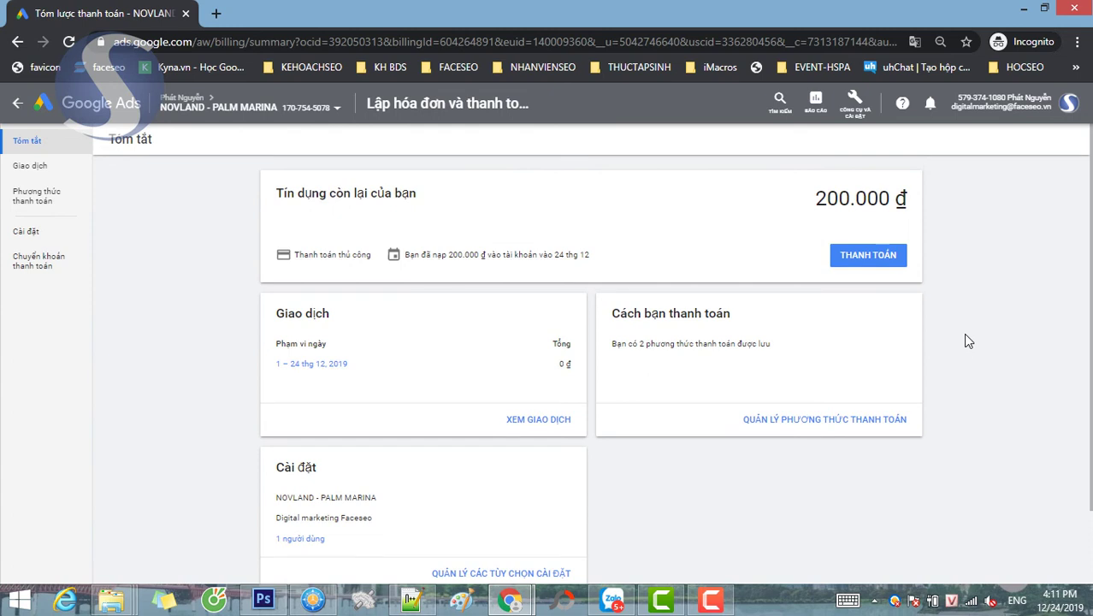
scroll(967, 341, "down", 1)
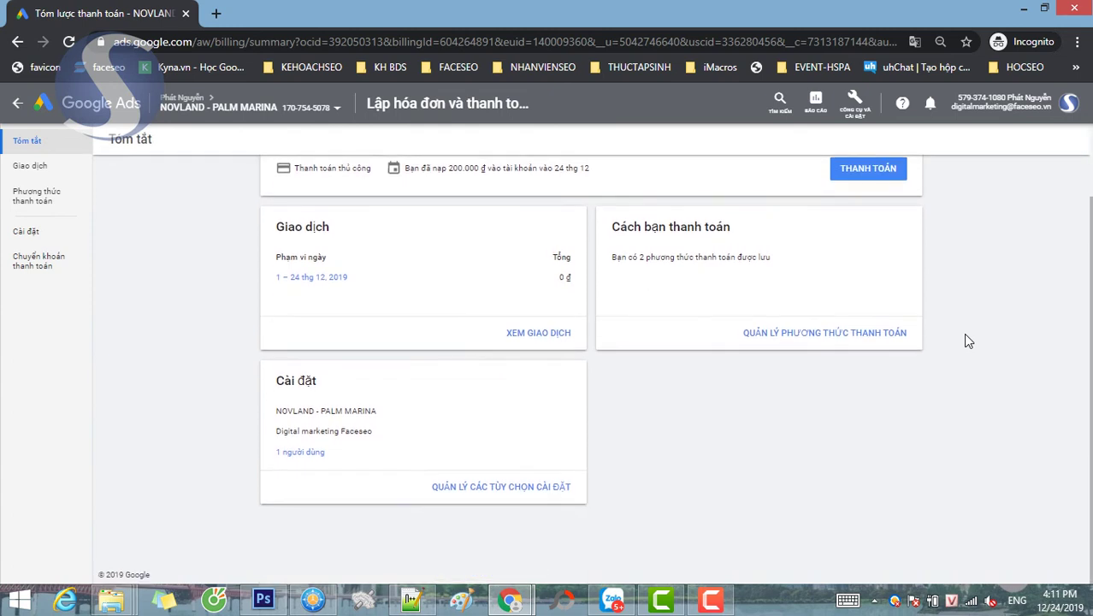
scroll(968, 341, "up", 1)
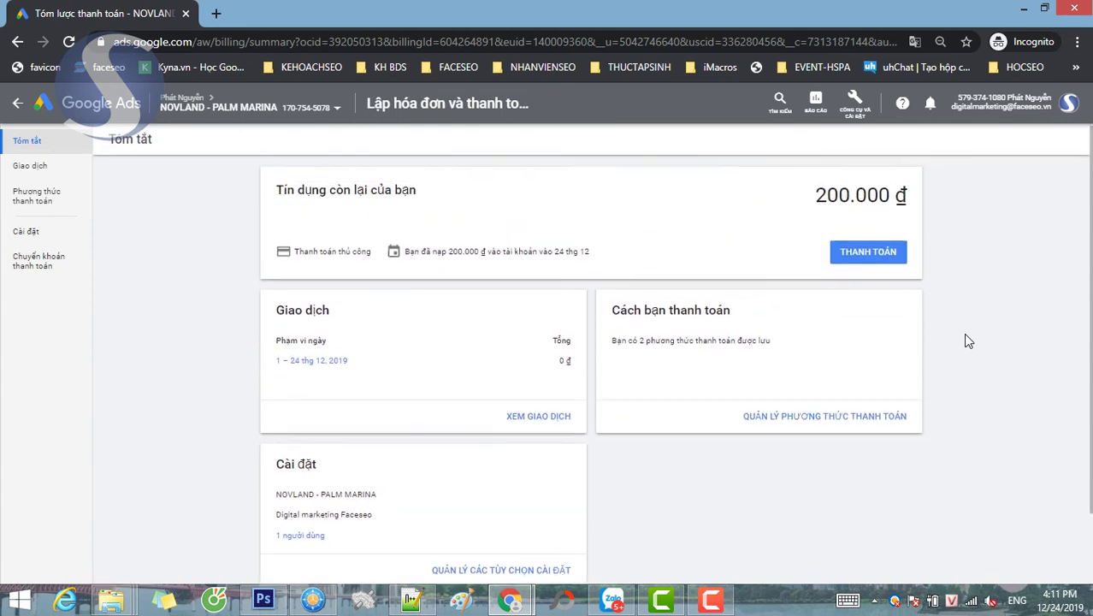
scroll(965, 339, "down", 1)
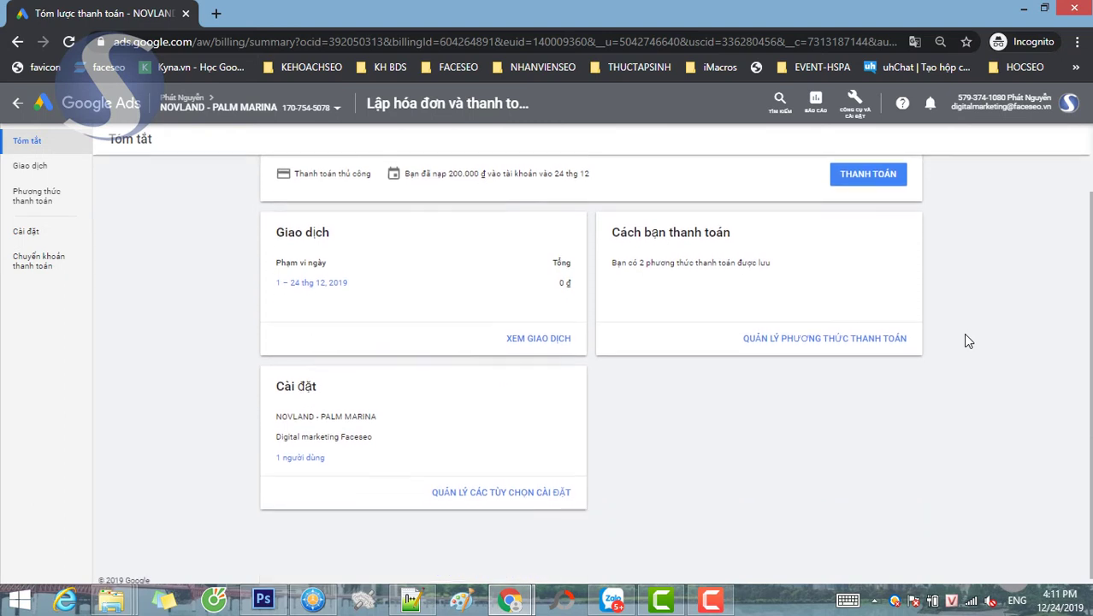
scroll(965, 340, "up", 1)
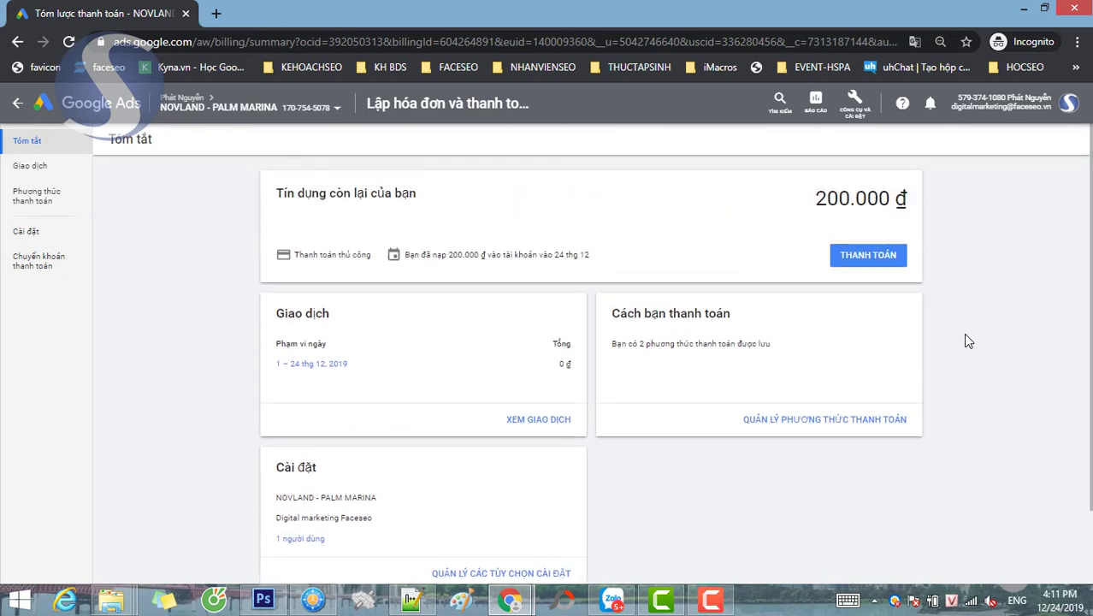
scroll(969, 340, "down", 1)
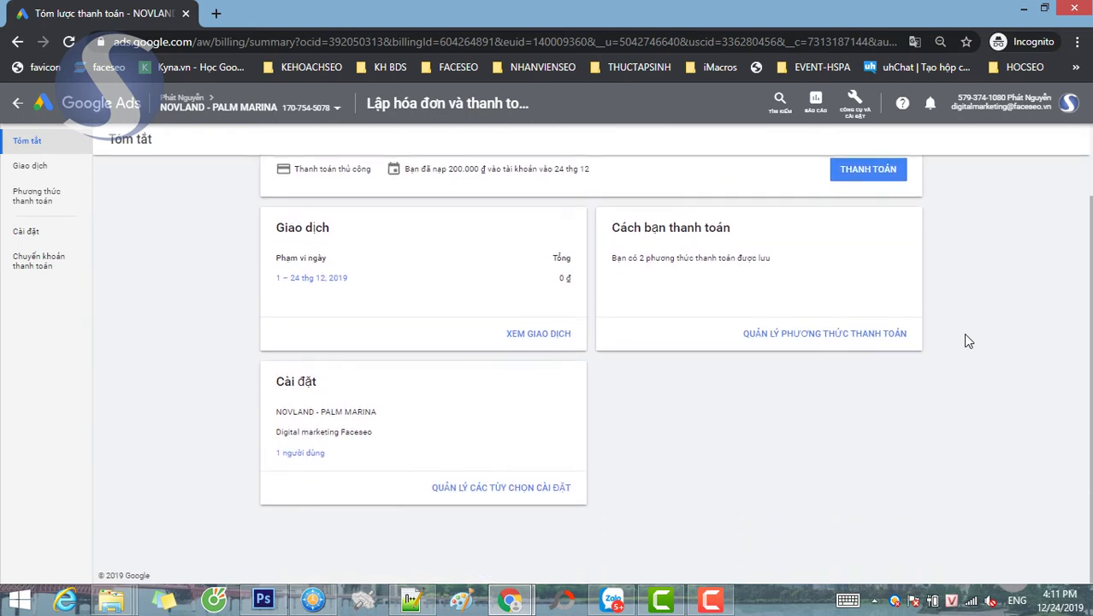
scroll(969, 341, "up", 1)
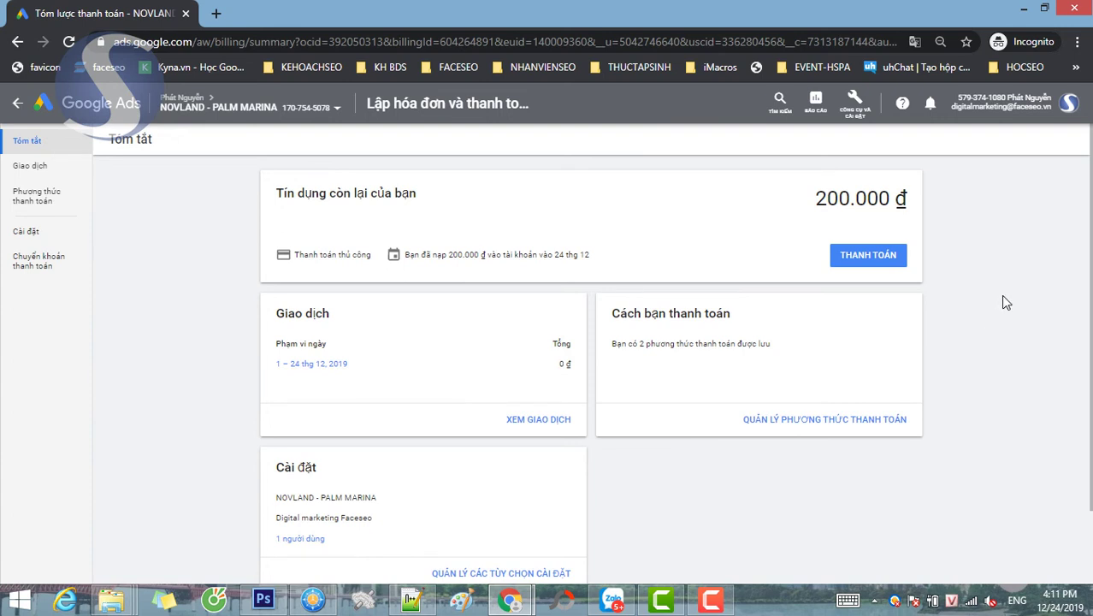
scroll(1005, 302, "down", 1)
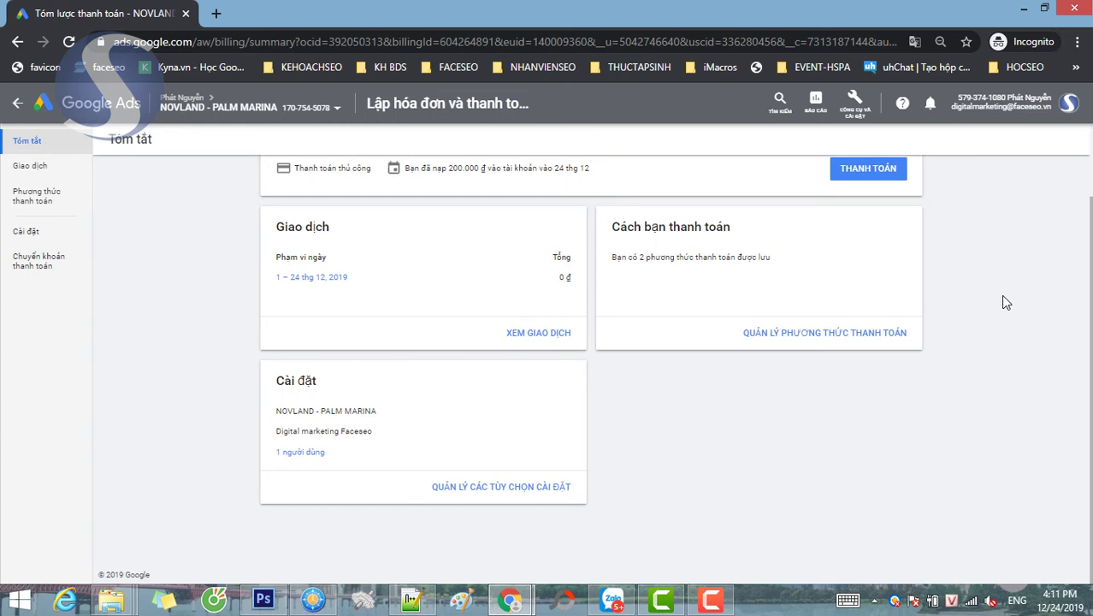
scroll(1007, 302, "up", 1)
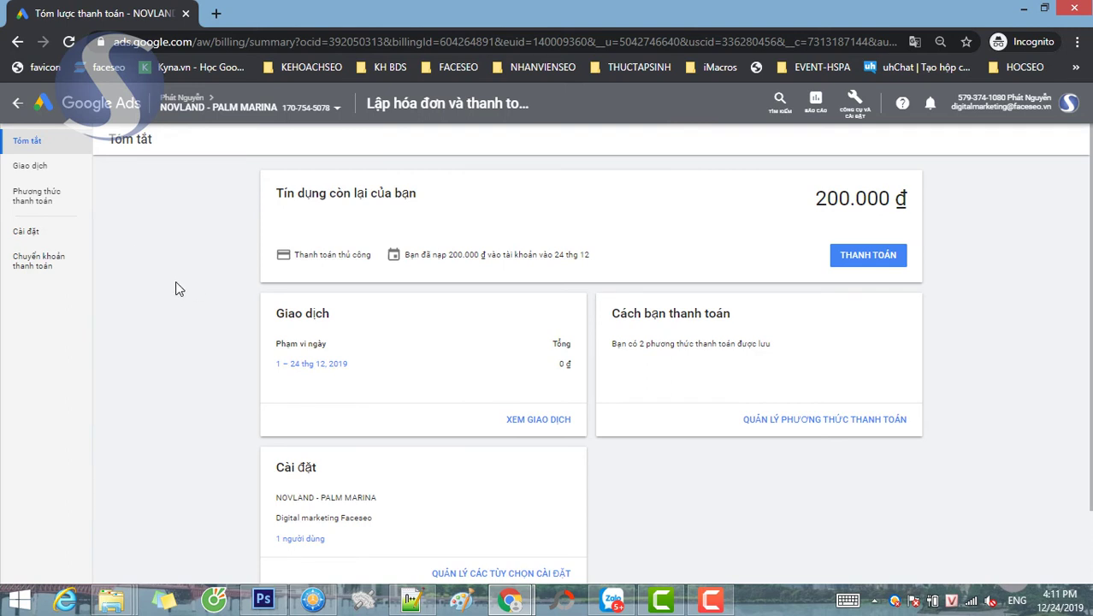
left_click(14, 106)
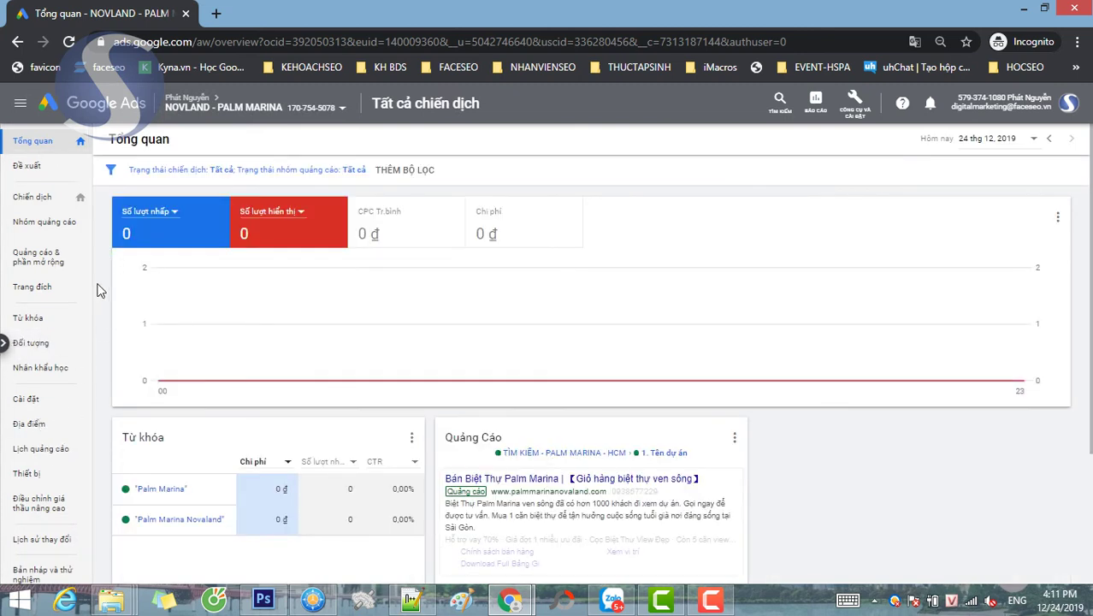
- Scroll the Overview past the Palm Marina keywords and open the Audiences page
scroll(99, 288, "down", 2)
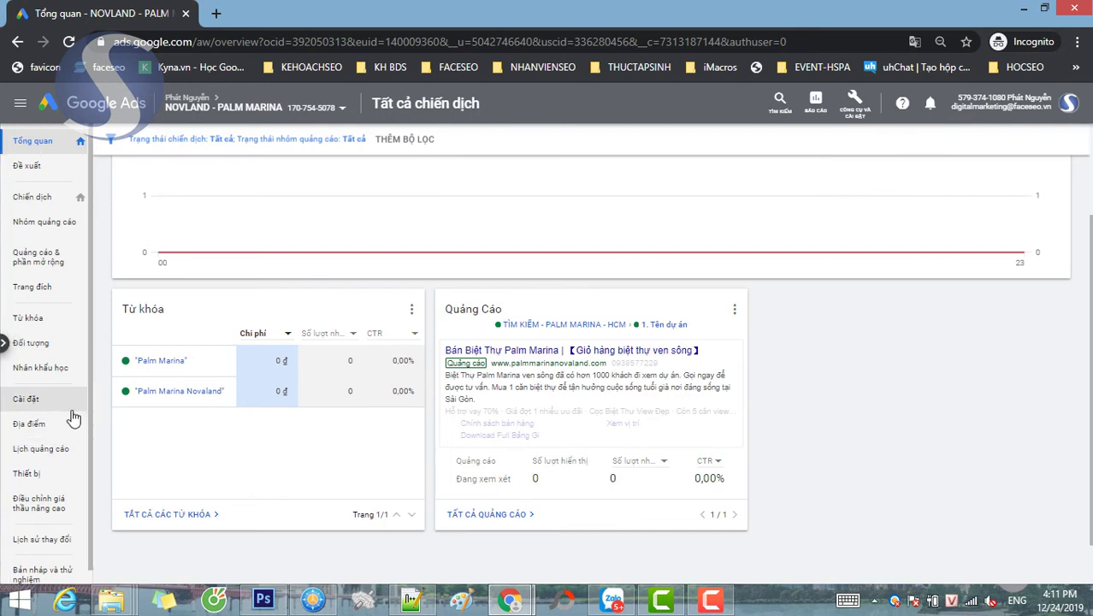
scroll(60, 423, "down", 1)
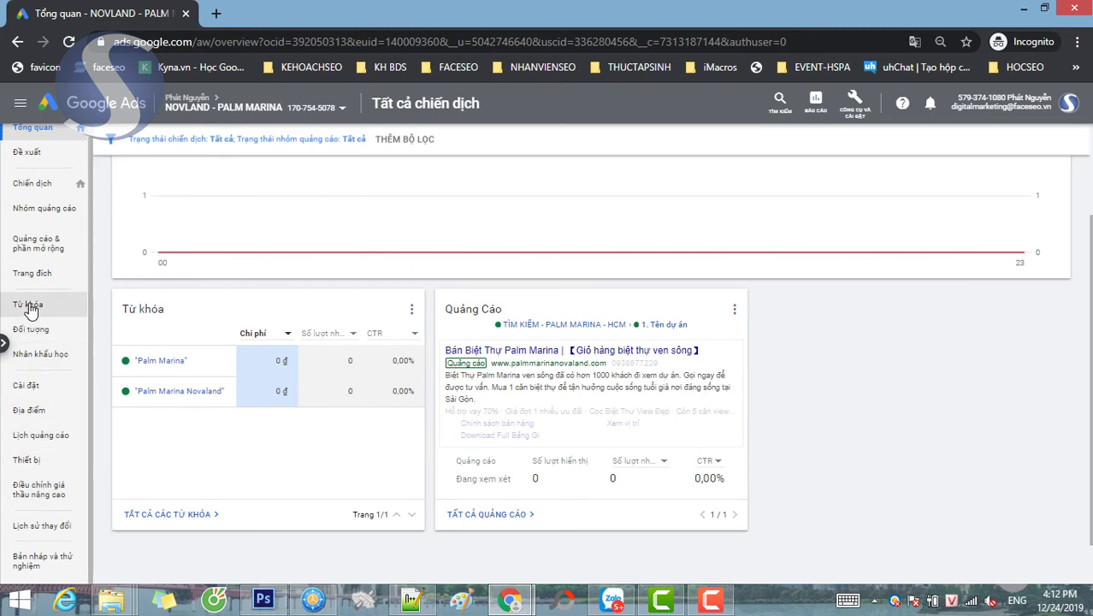
left_click(35, 328)
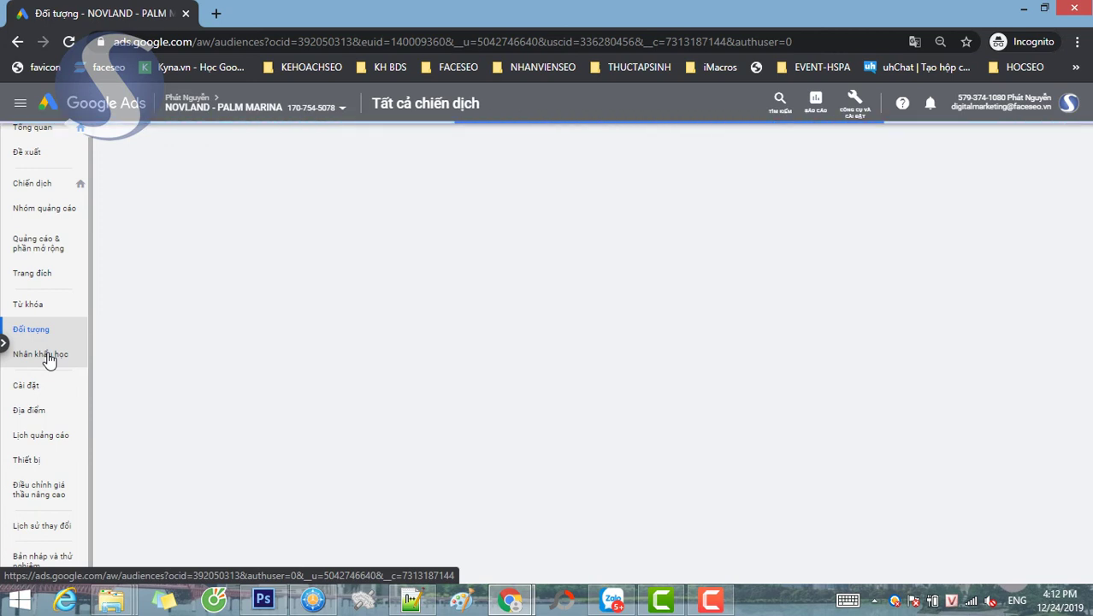
- On the Demographics Age tab, set the 18 - 24 range to 'Exclude from ad group'
left_click(49, 360)
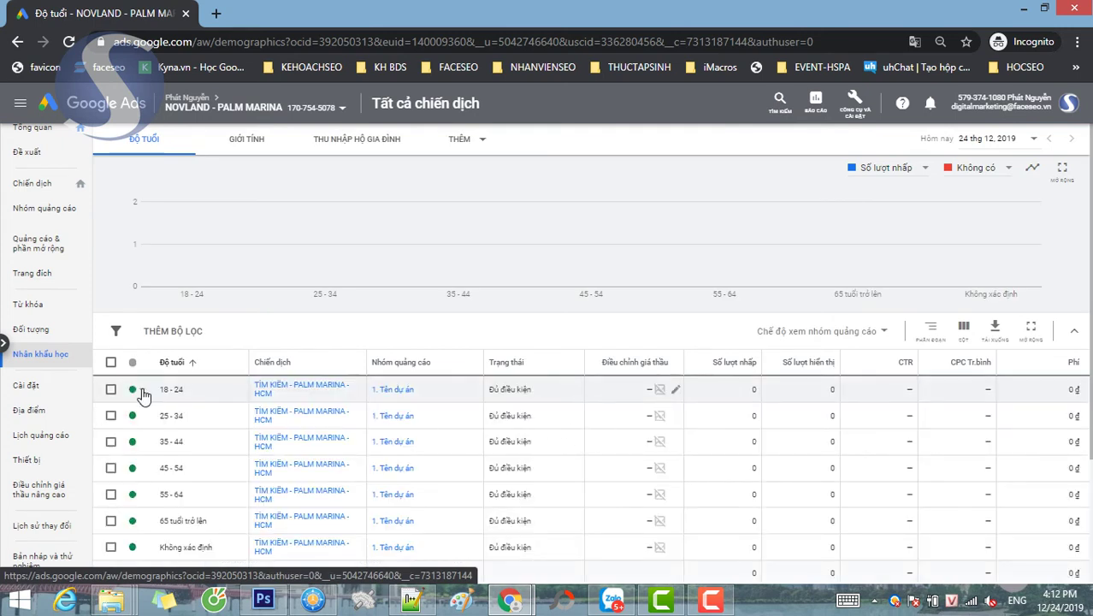
left_click(139, 392)
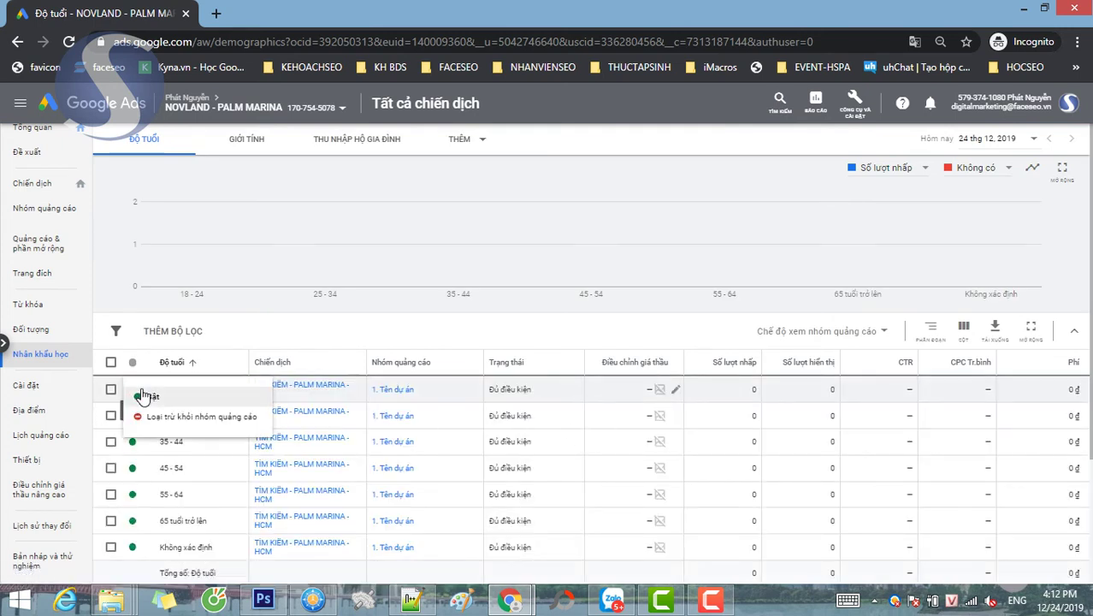
left_click(144, 417)
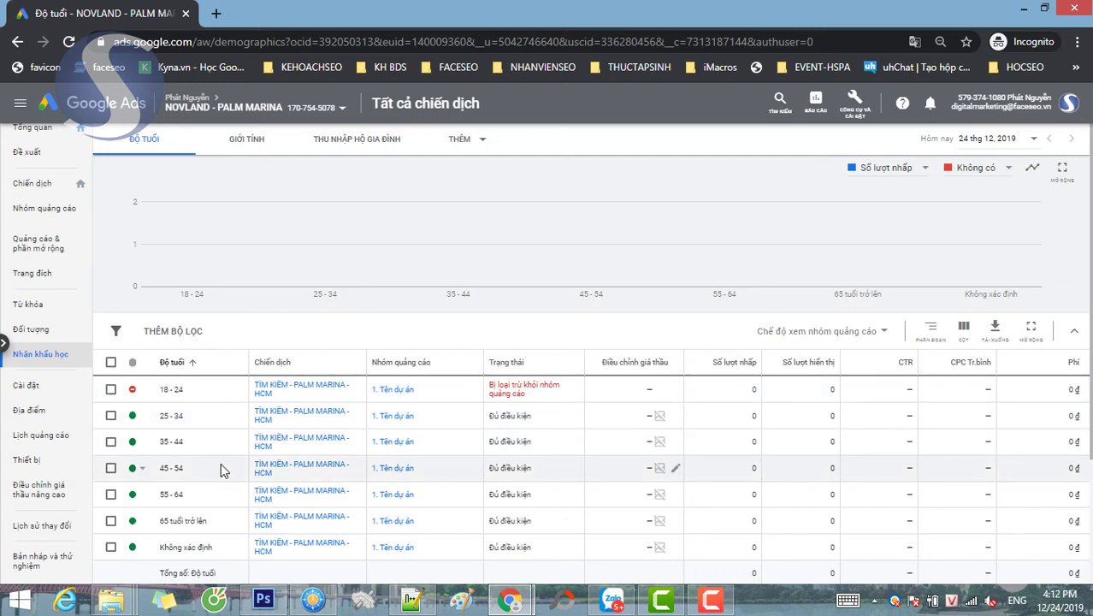
scroll(141, 439, "down", 1)
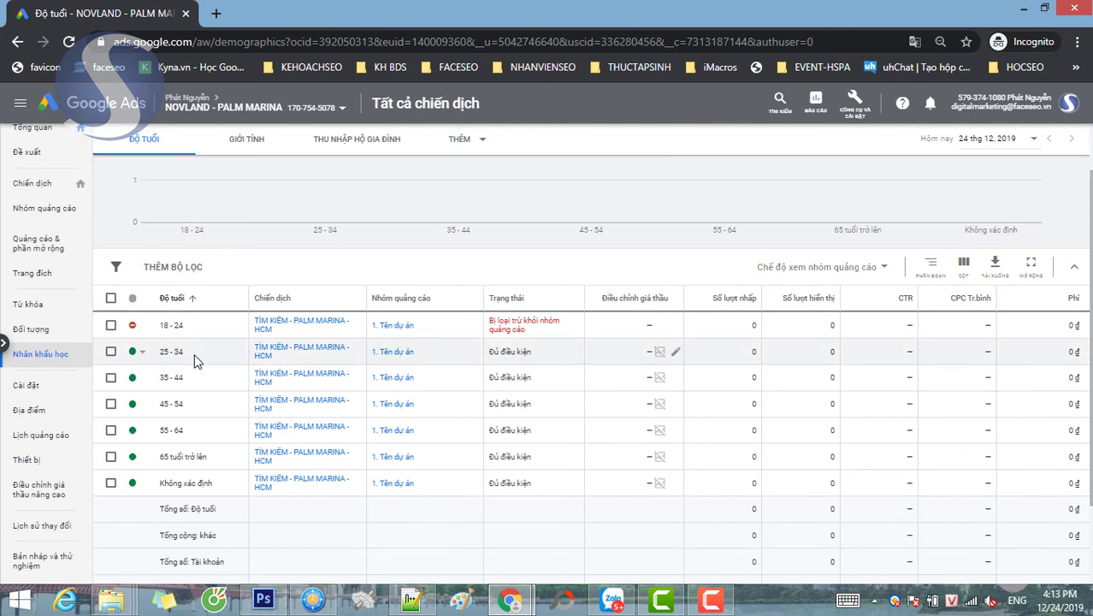
scroll(67, 216, "up", 1)
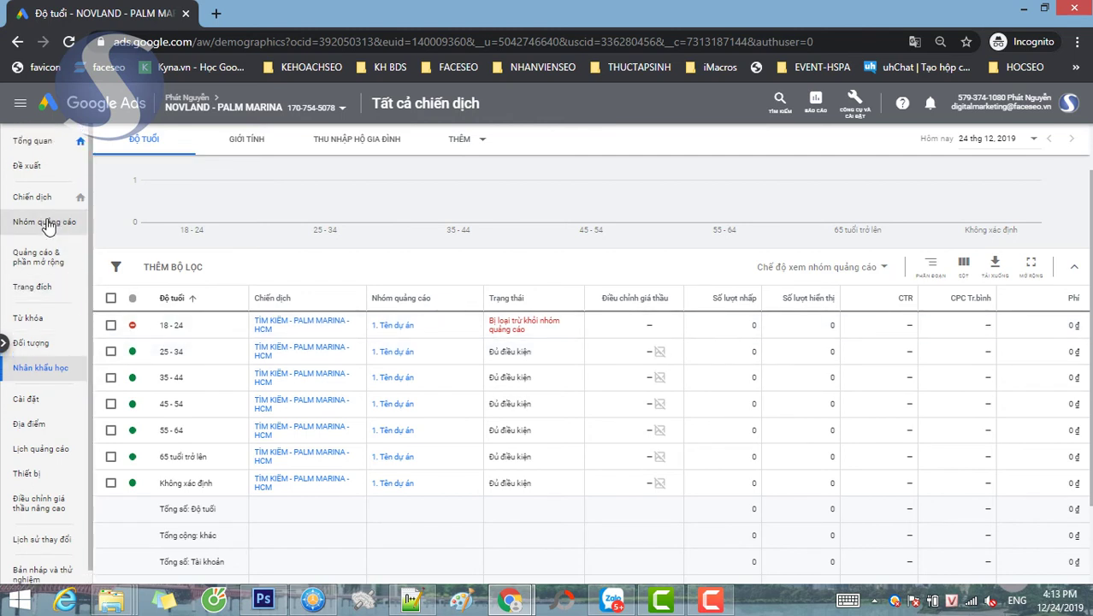
- Go through Ads & extensions and Settings to the campaign's empty Ad schedule page
left_click(41, 259)
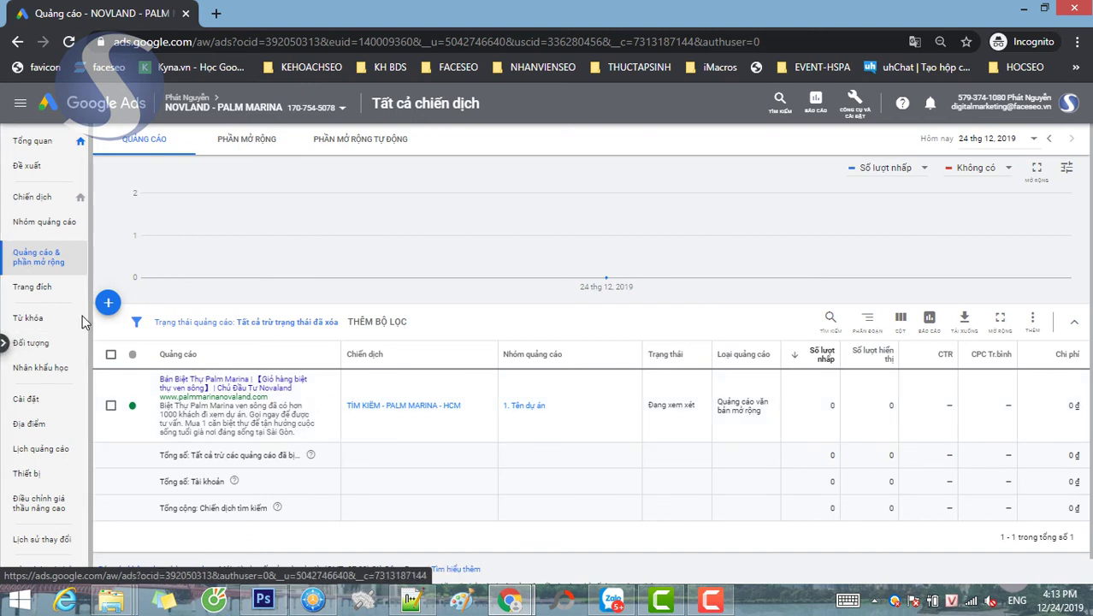
scroll(73, 347, "down", 1)
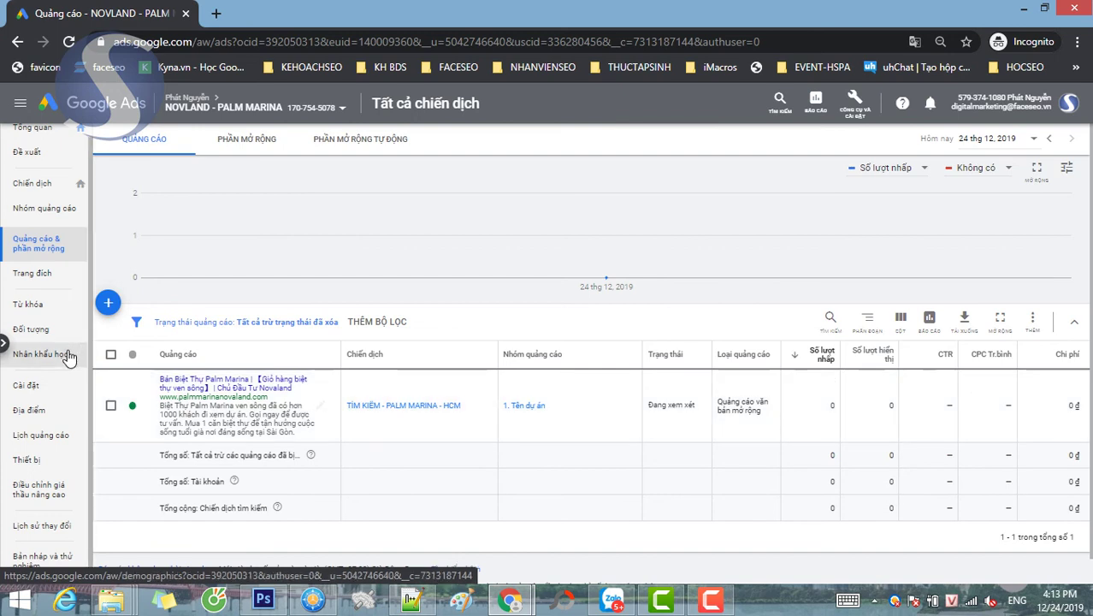
left_click(33, 391)
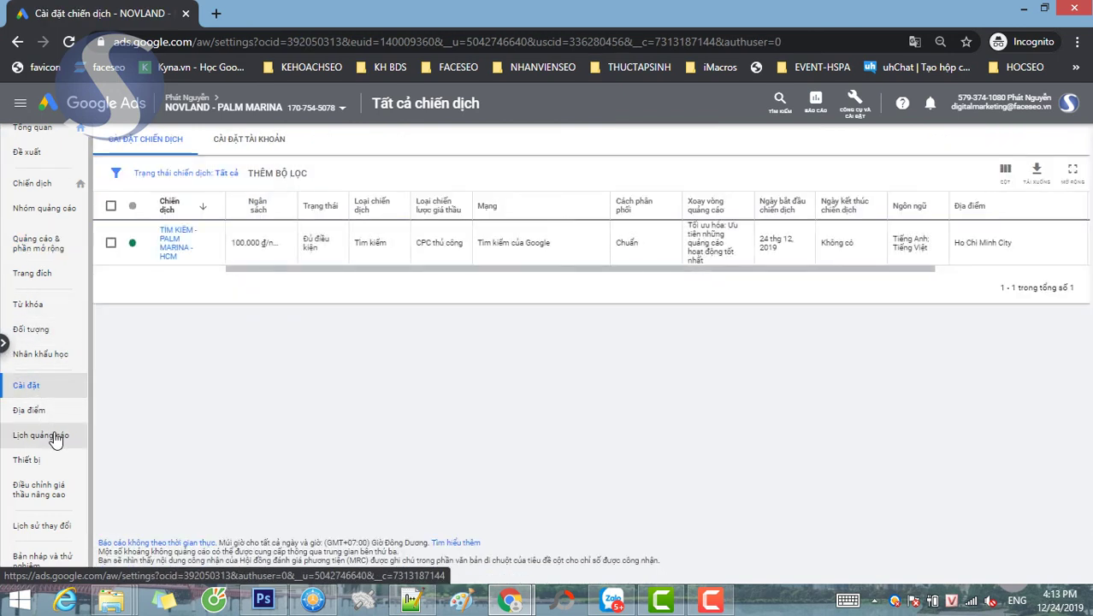
left_click(56, 436)
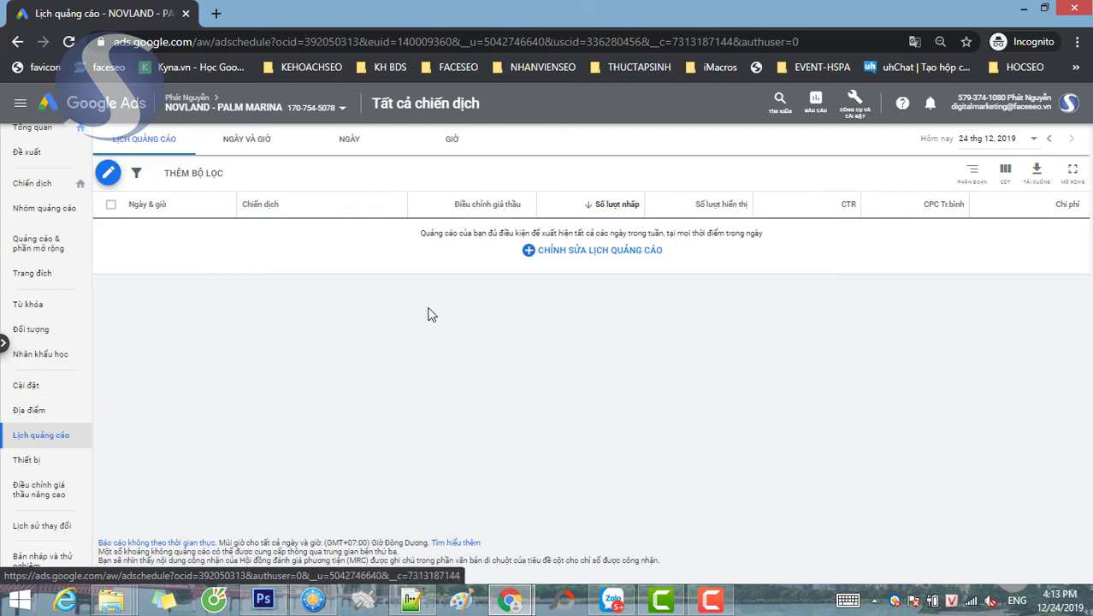
- Pick the TÌM KIẾM - PALM MARINA - HCM campaign and add a first range 0:00–1:30
left_click(109, 175)
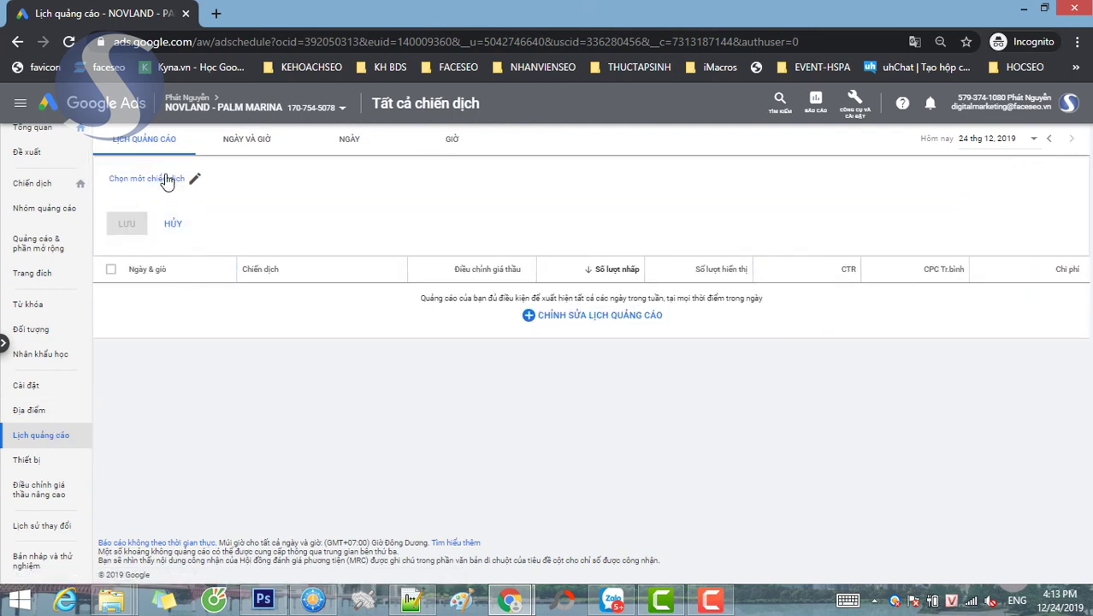
left_click(191, 182)
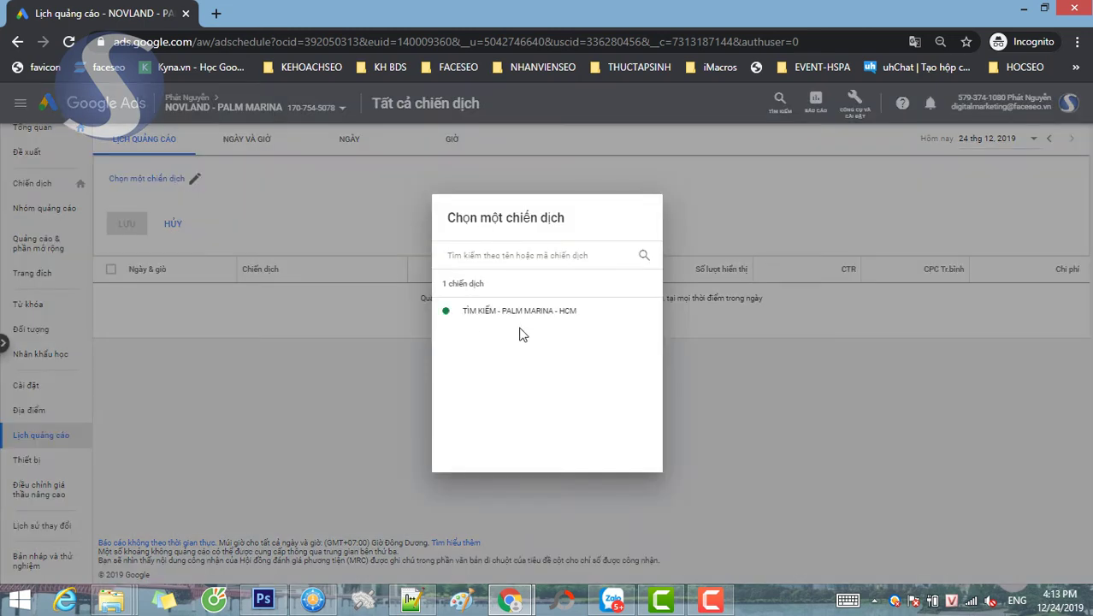
left_click(521, 329)
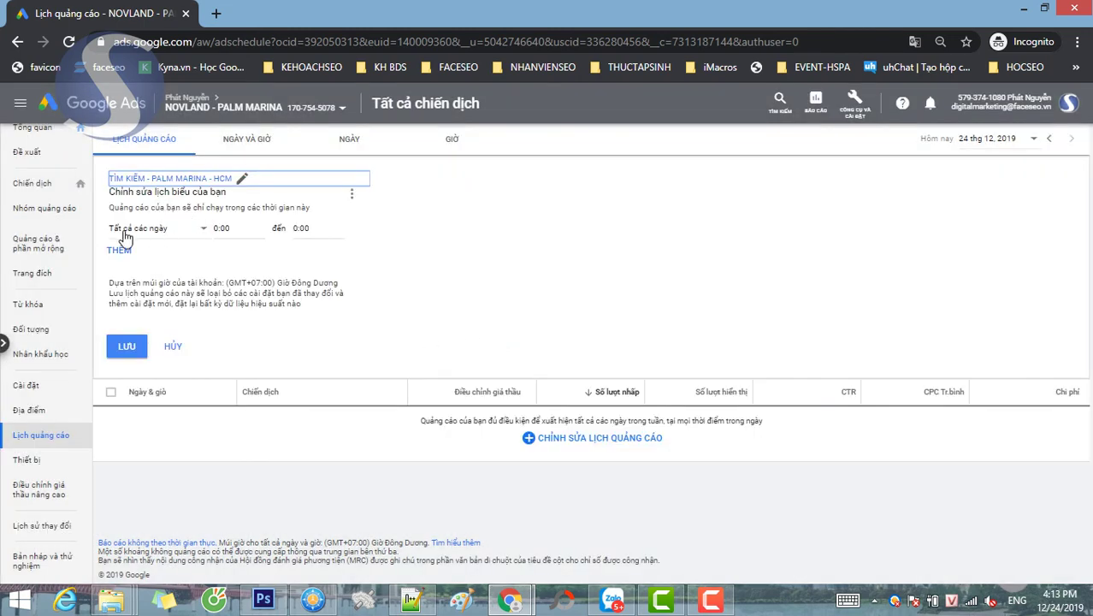
left_click(223, 229)
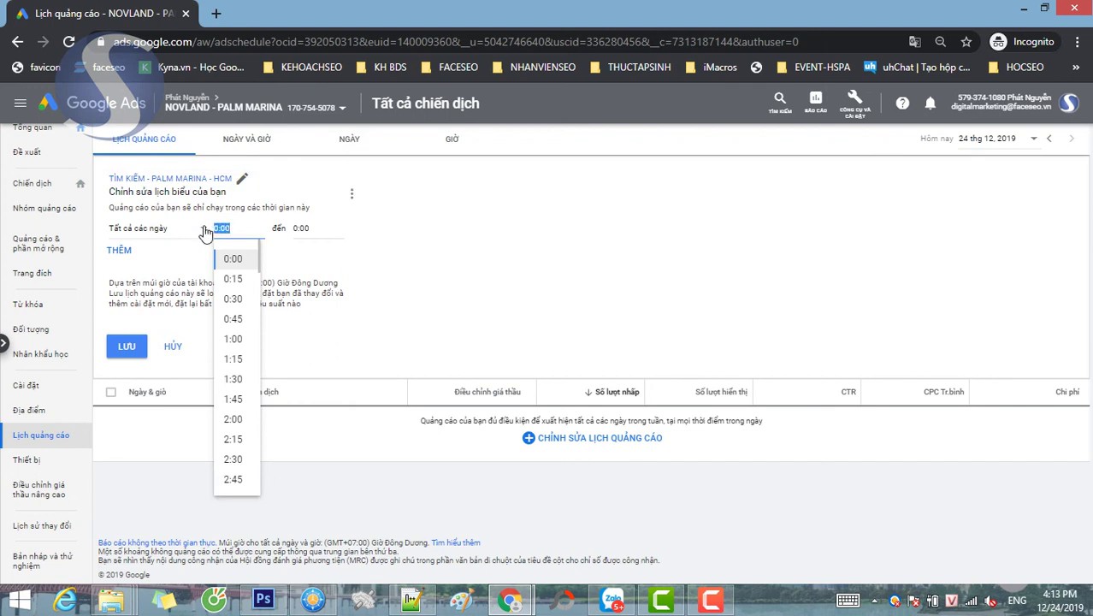
left_click(306, 229)
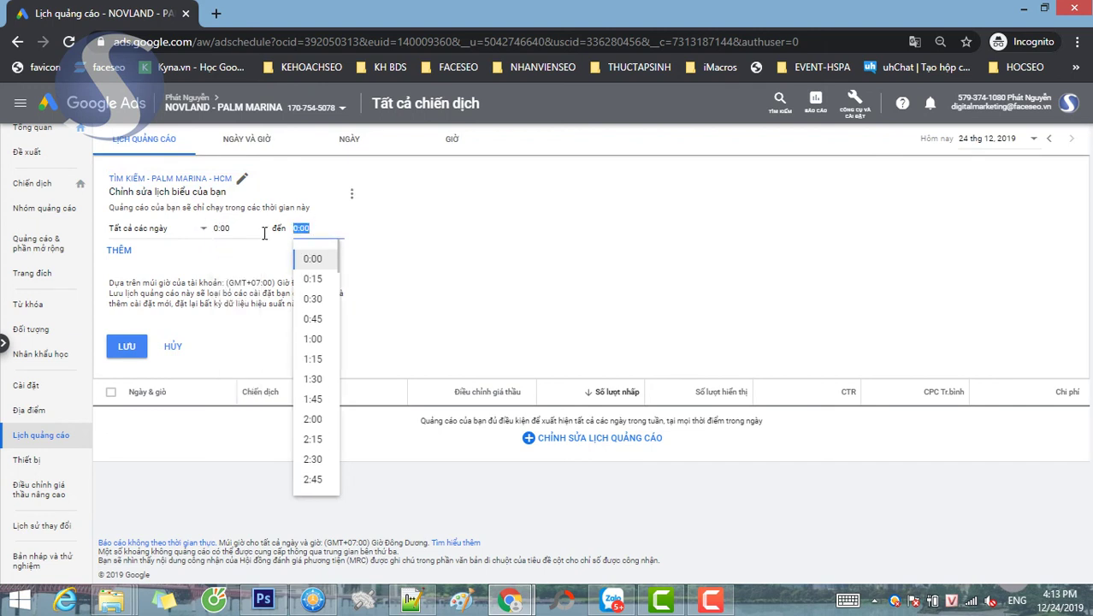
type("1h")
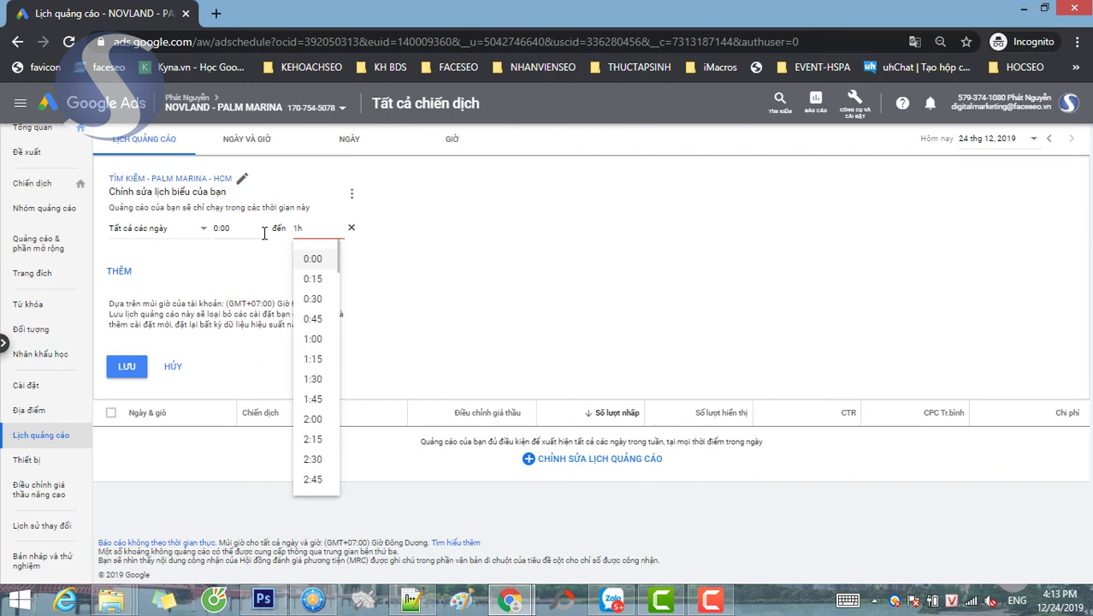
key("BackSpace")
left_click(313, 379)
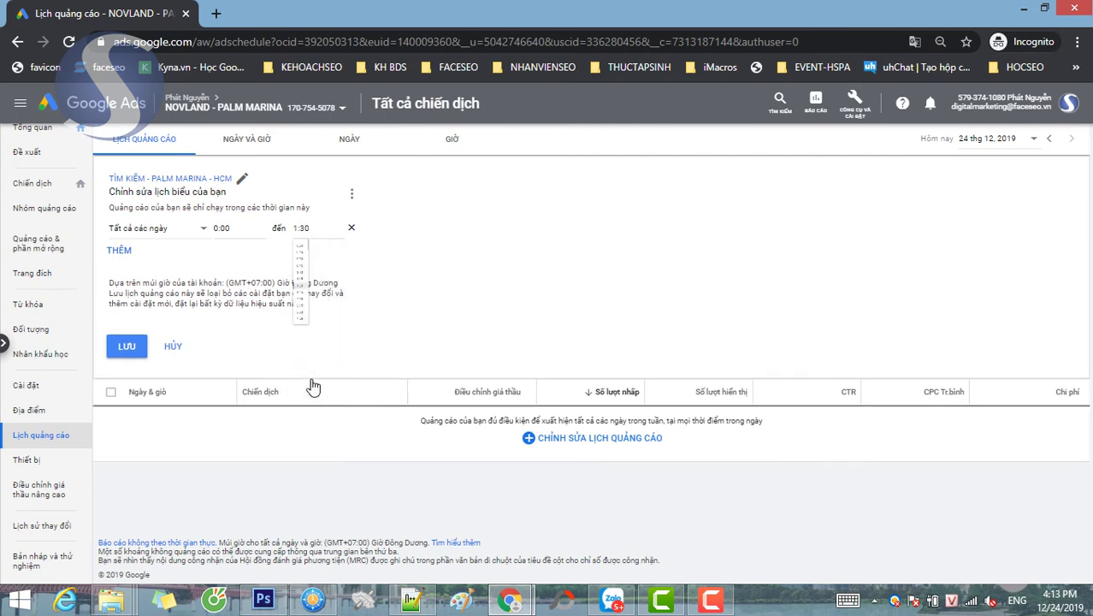
- Add a second daily range from 5:30 to 8:00
left_click(133, 251)
left_click(232, 250)
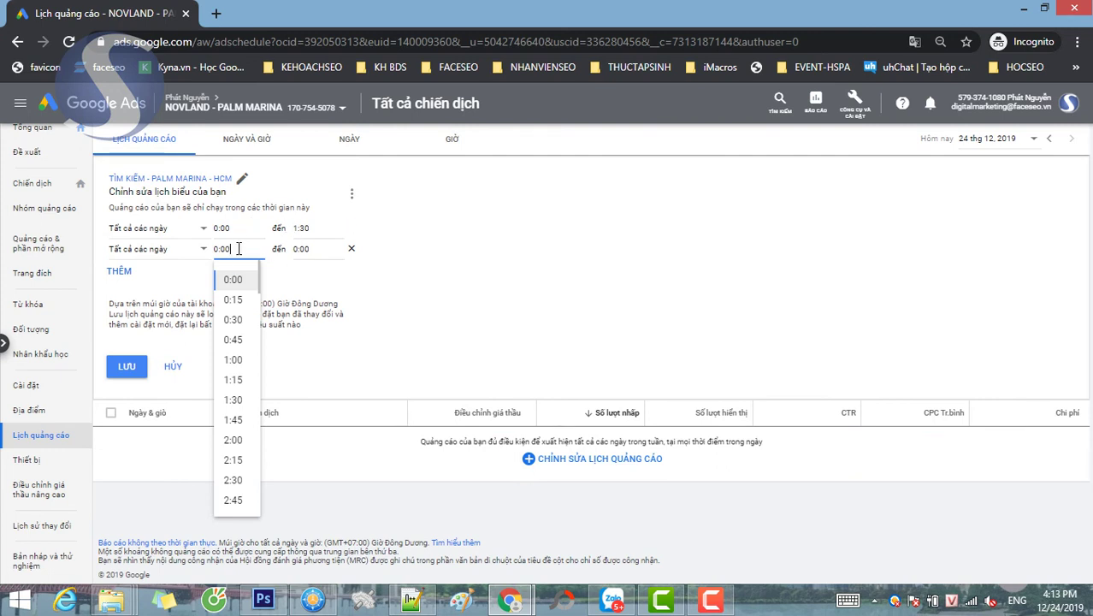
scroll(240, 432, "down", 3)
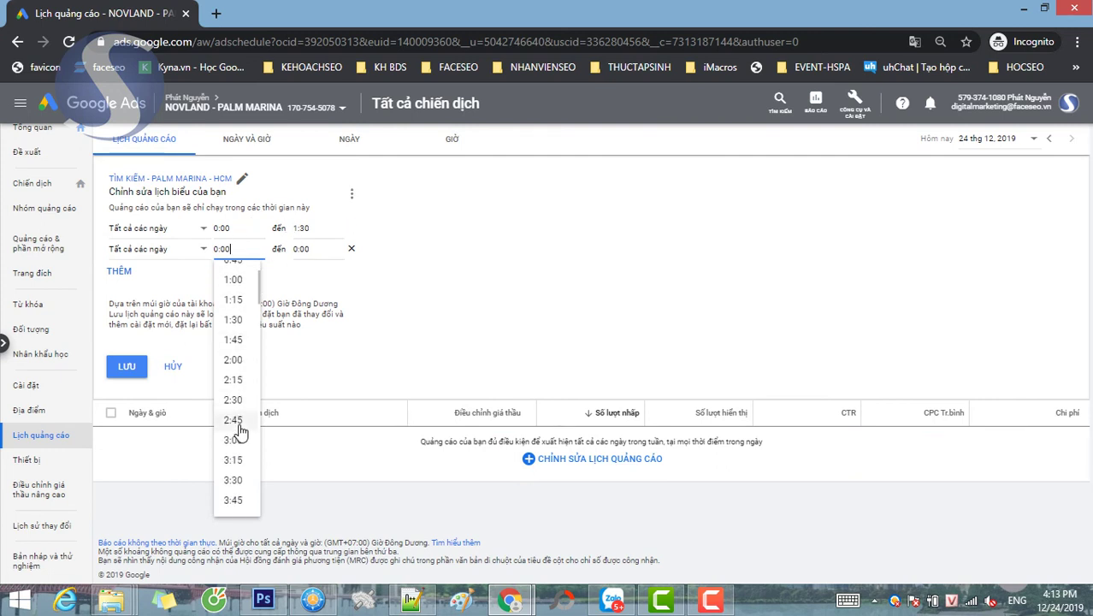
scroll(237, 424, "down", 3)
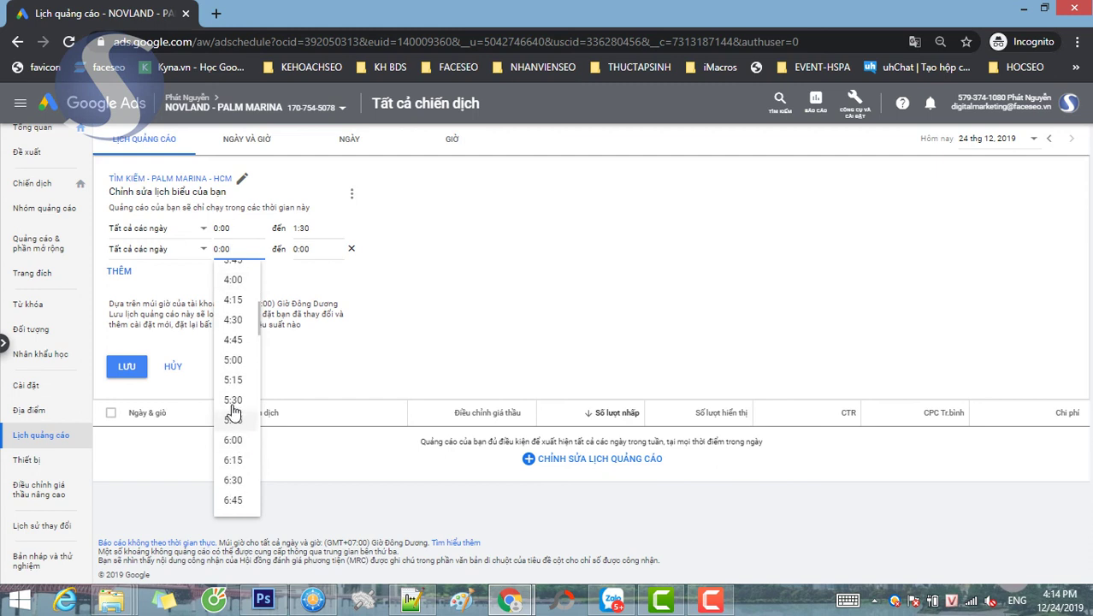
left_click(233, 405)
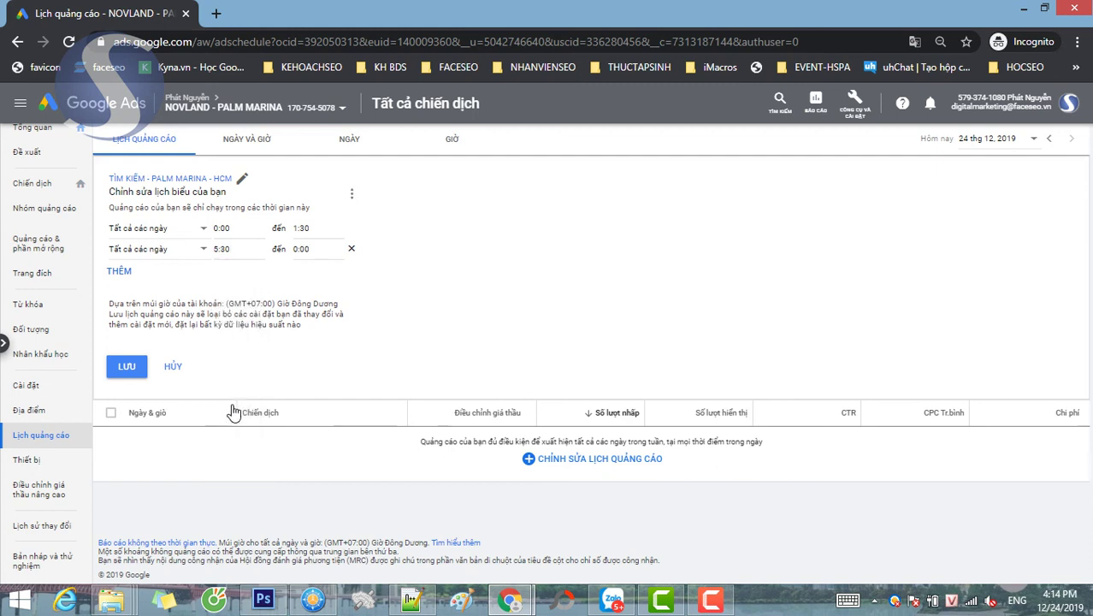
left_click(316, 251)
scroll(308, 462, "down", 3)
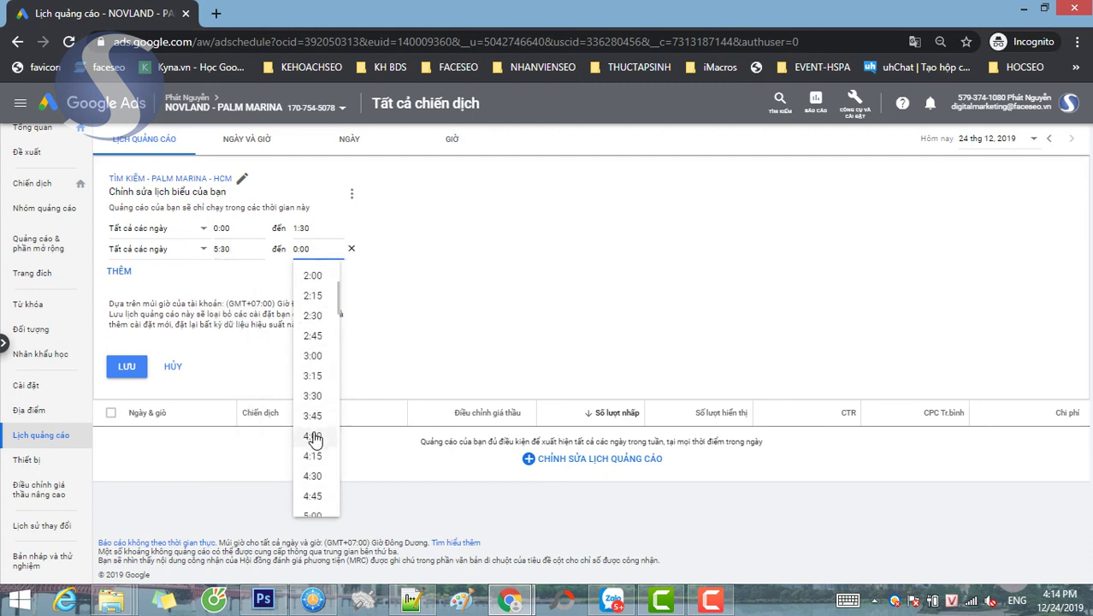
scroll(314, 438, "down", 6)
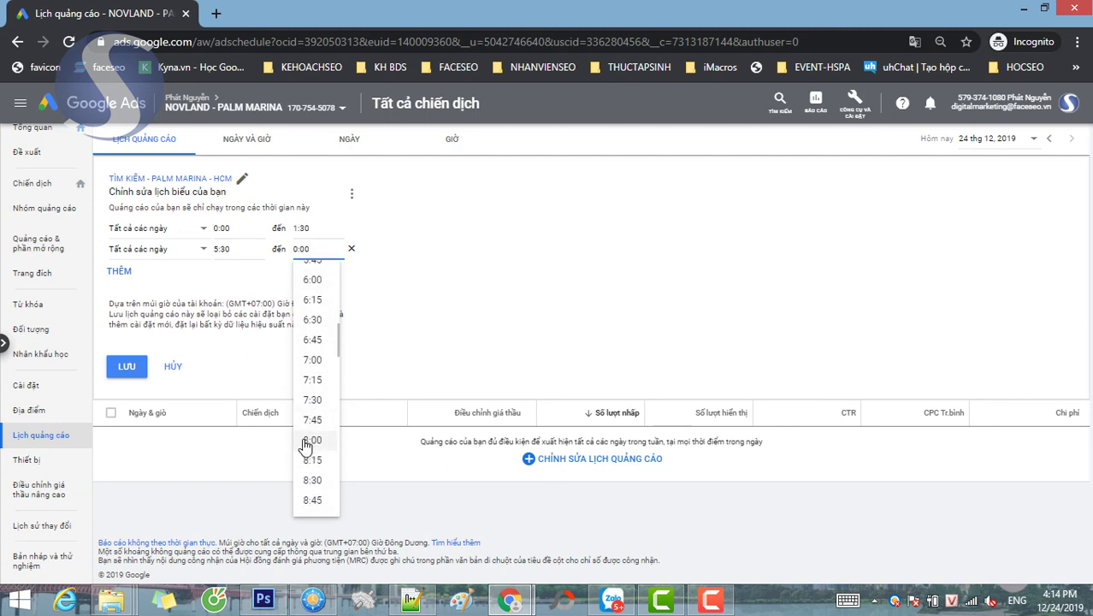
left_click(310, 440)
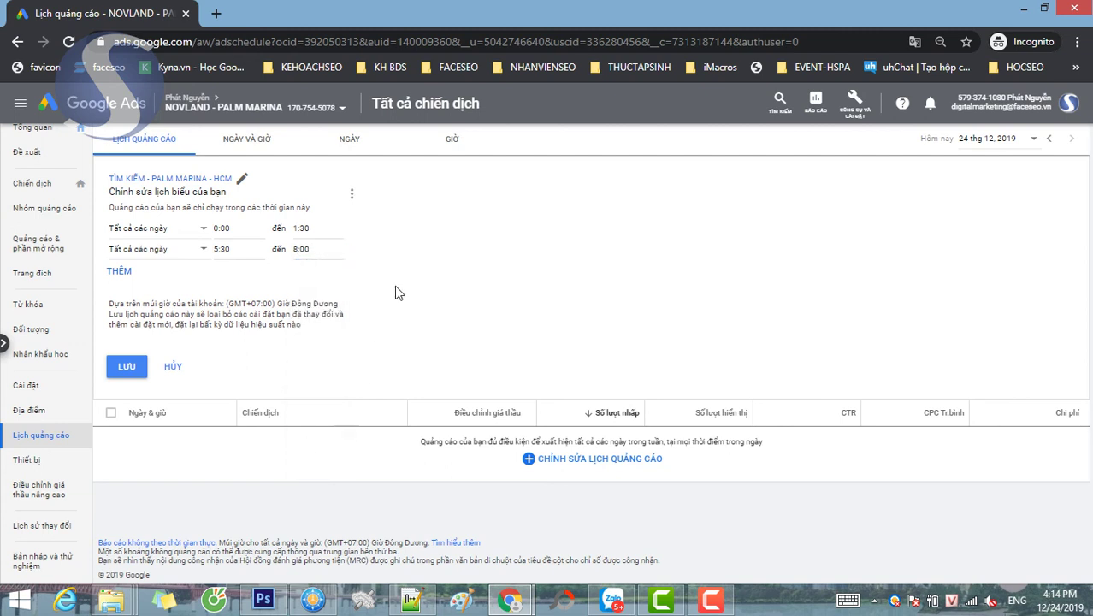
- Add a third daily range from 10:00 to 14:00
left_click(119, 272)
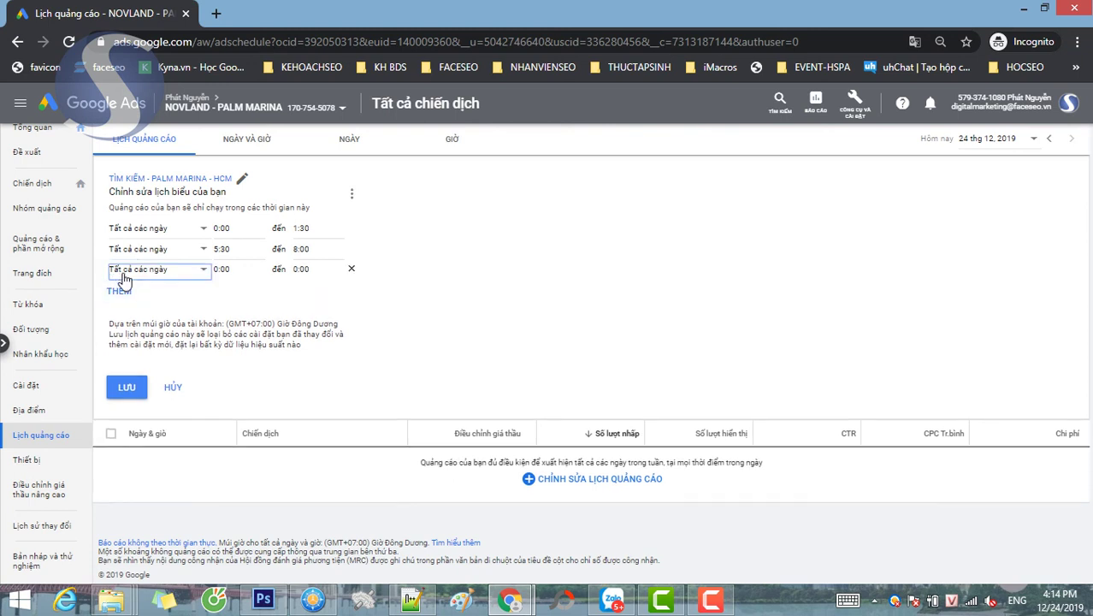
left_click(250, 268)
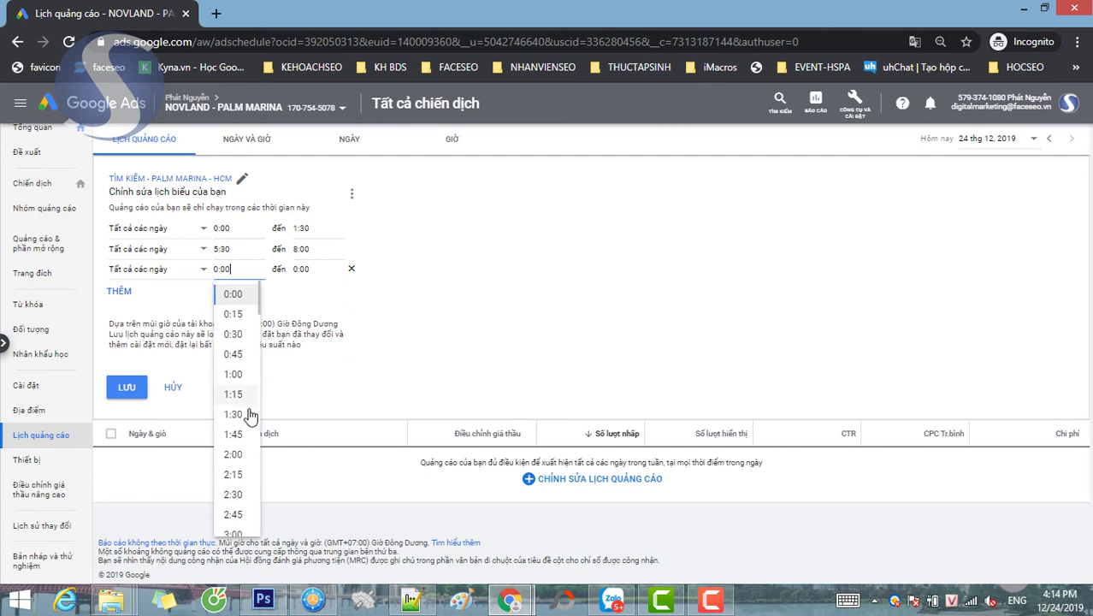
scroll(250, 417, "down", 4)
scroll(235, 440, "down", 2)
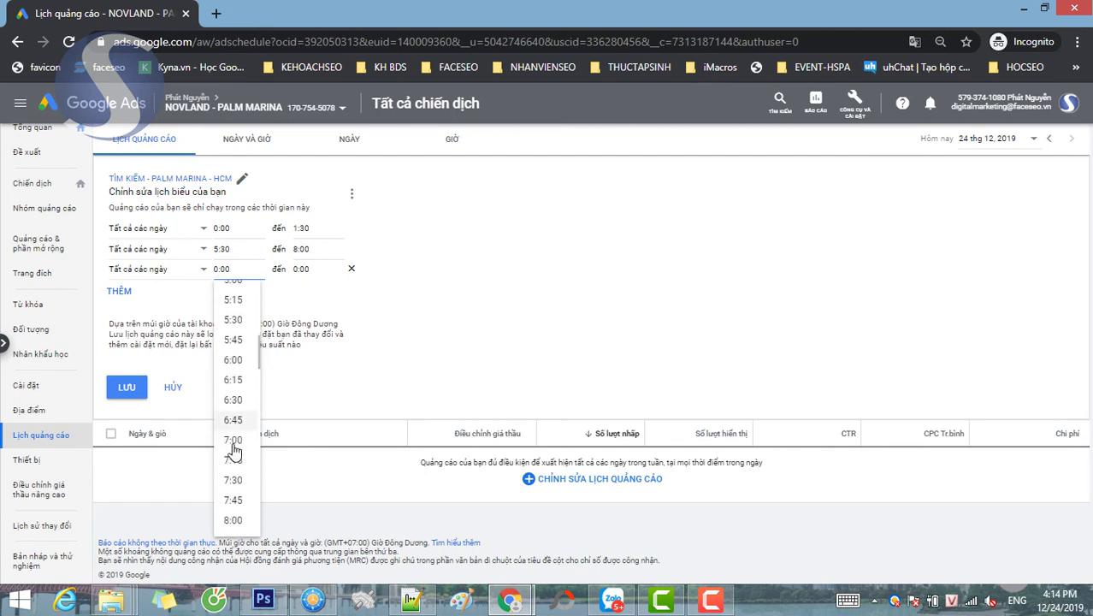
scroll(234, 450, "down", 3)
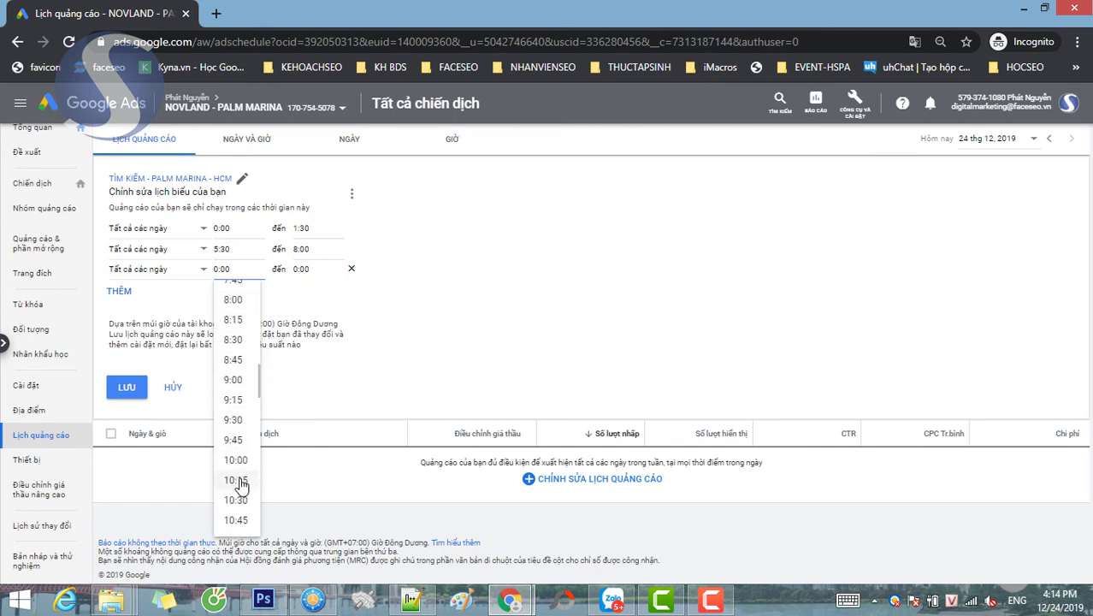
left_click(236, 462)
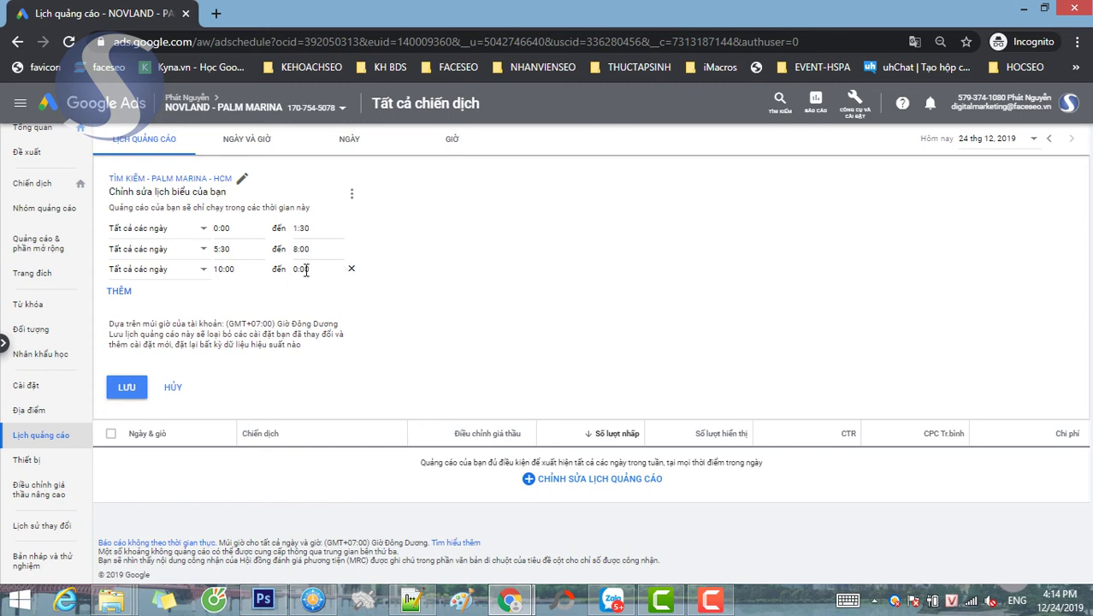
left_click(306, 270)
scroll(310, 454, "down", 15)
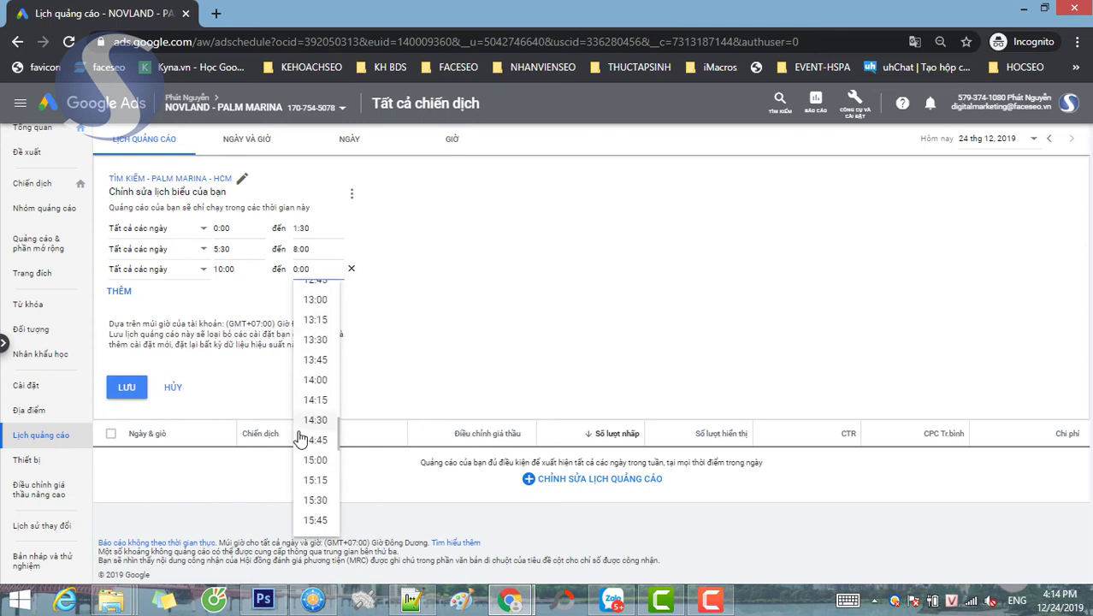
left_click(312, 380)
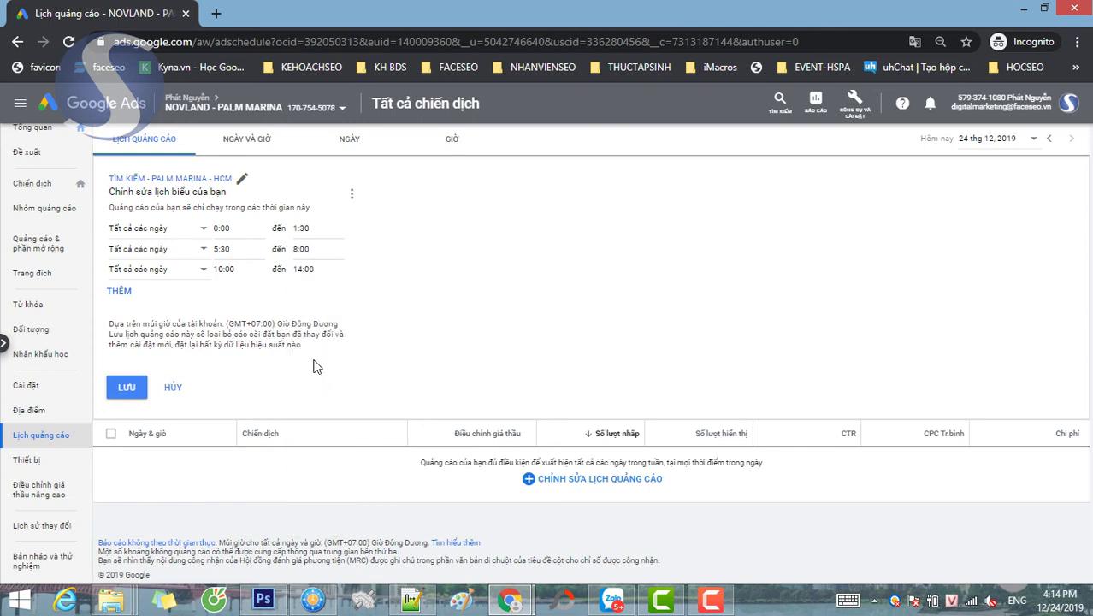
- Add a fourth daily range from 15:00 to 23:45
left_click(119, 291)
left_click(233, 291)
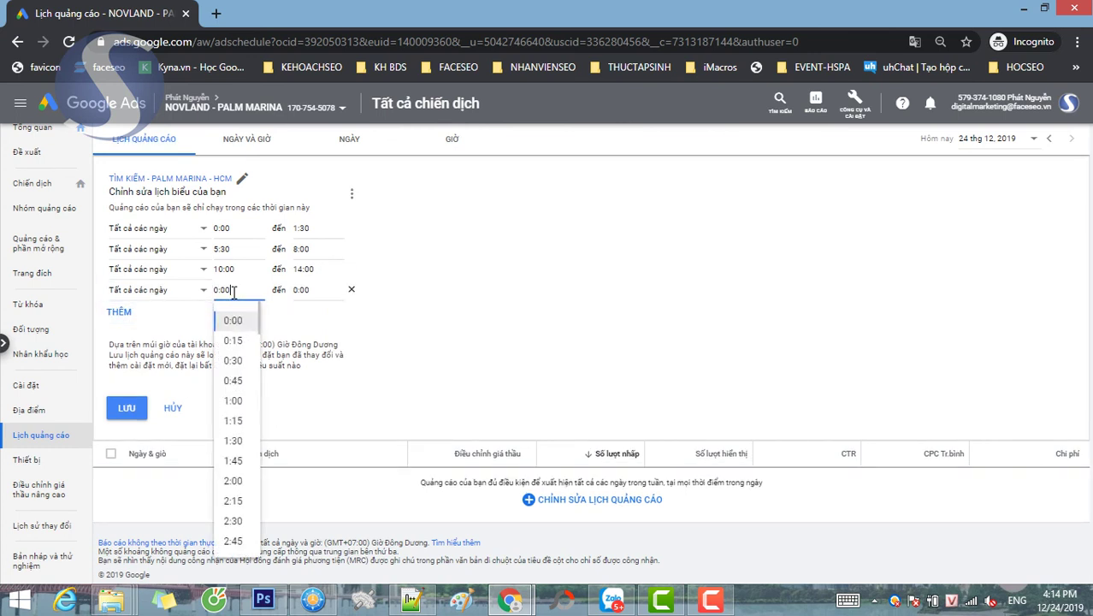
scroll(237, 449, "down", 12)
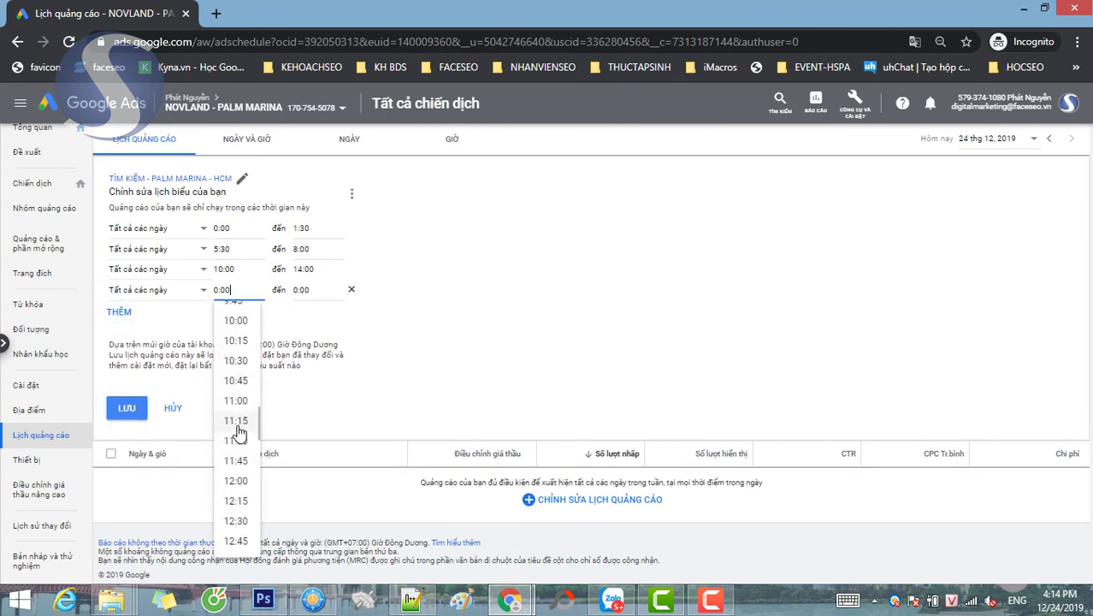
scroll(243, 423, "down", 3)
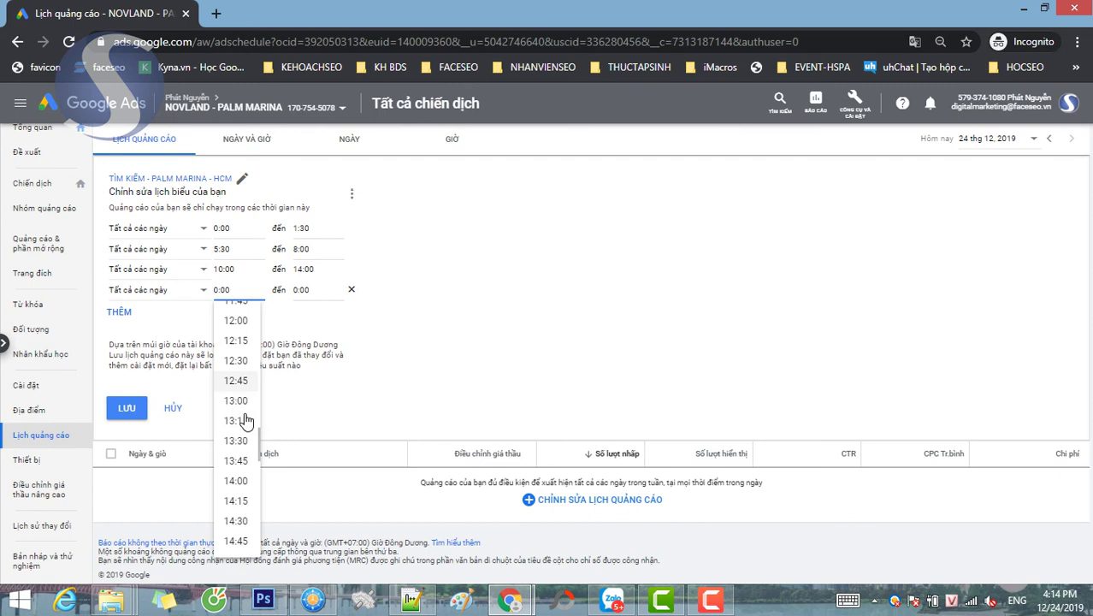
left_click(238, 482)
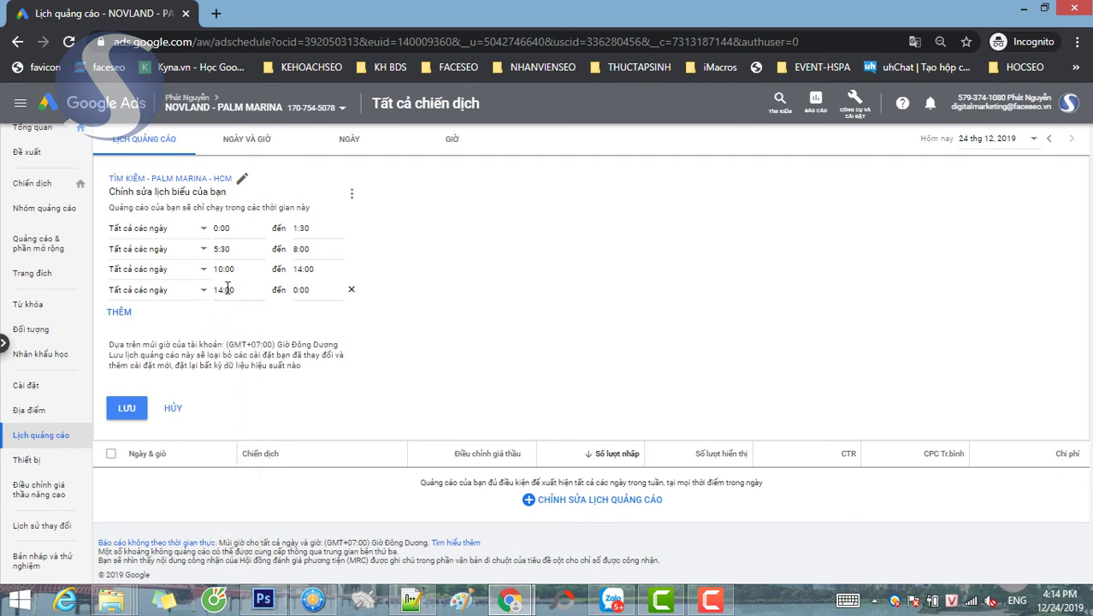
left_click(227, 289)
scroll(240, 524, "down", 1)
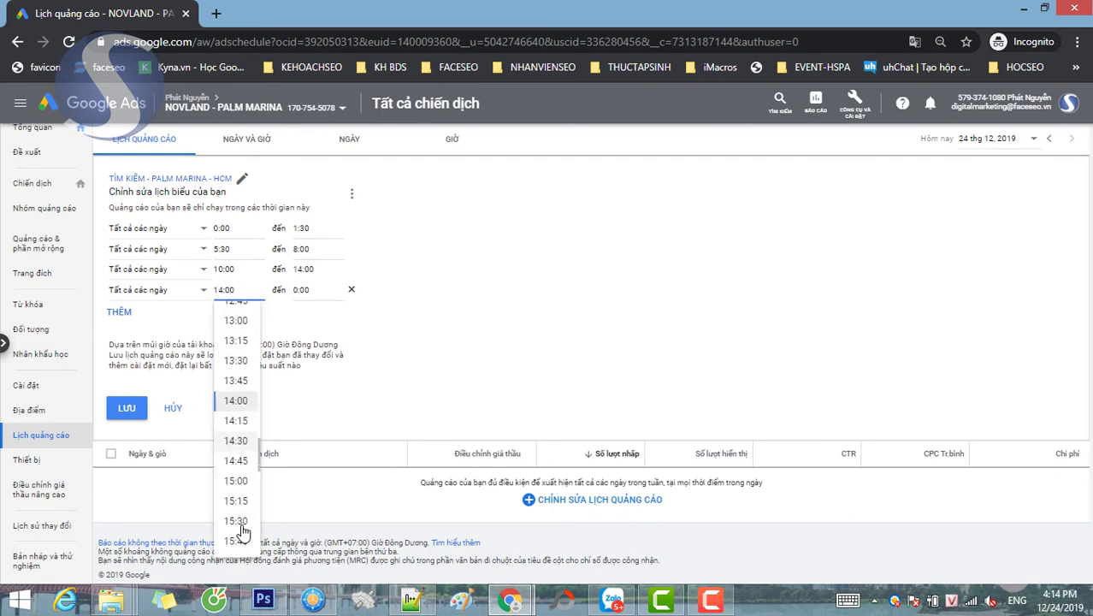
left_click(233, 481)
left_click(317, 287)
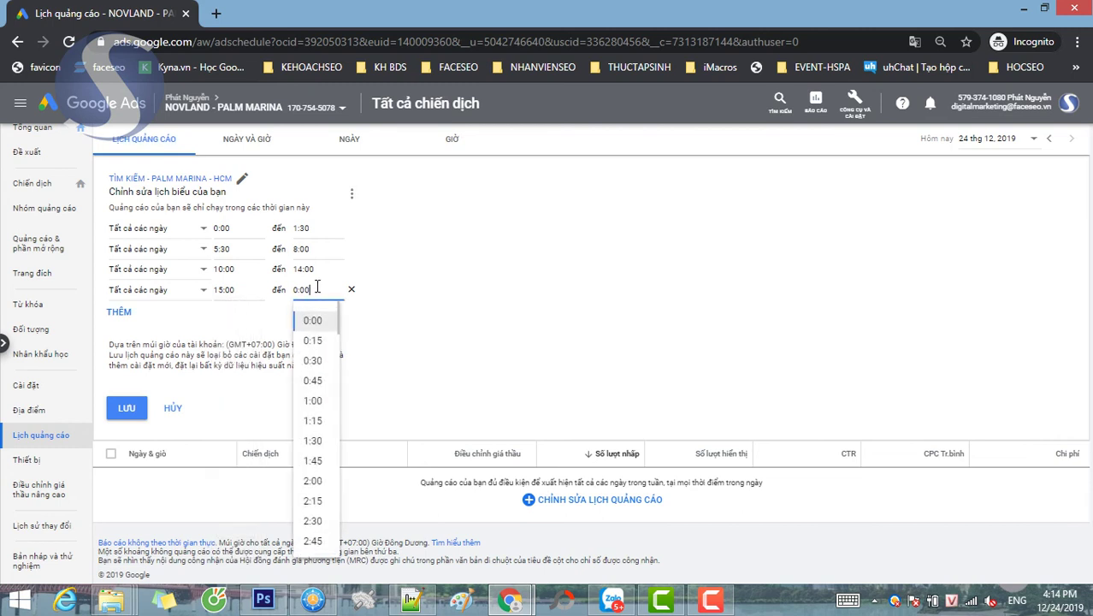
scroll(318, 446, "down", 9)
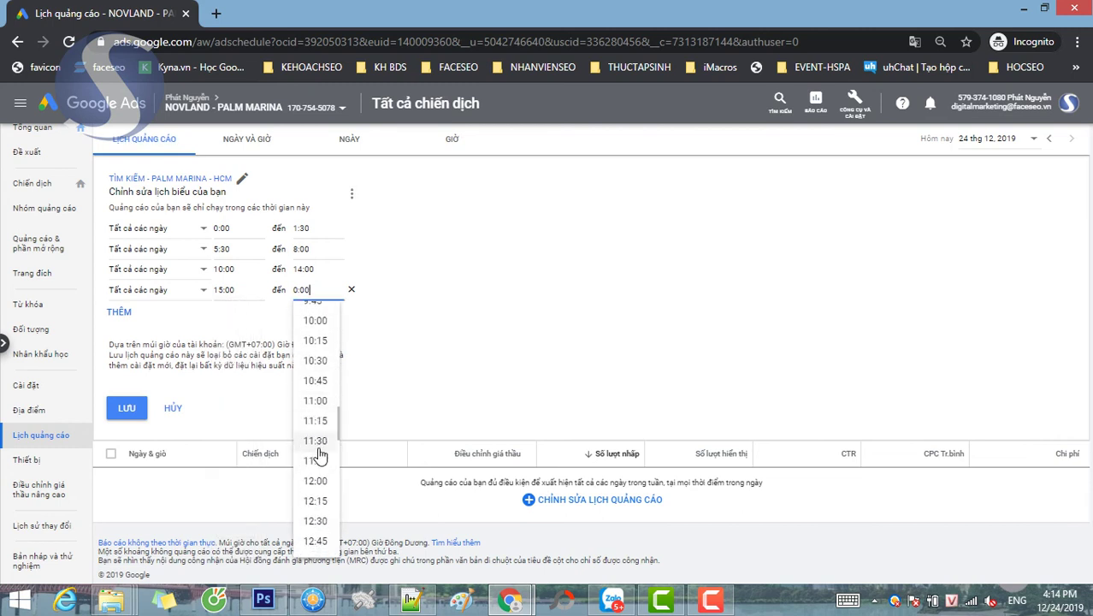
scroll(318, 447, "down", 10)
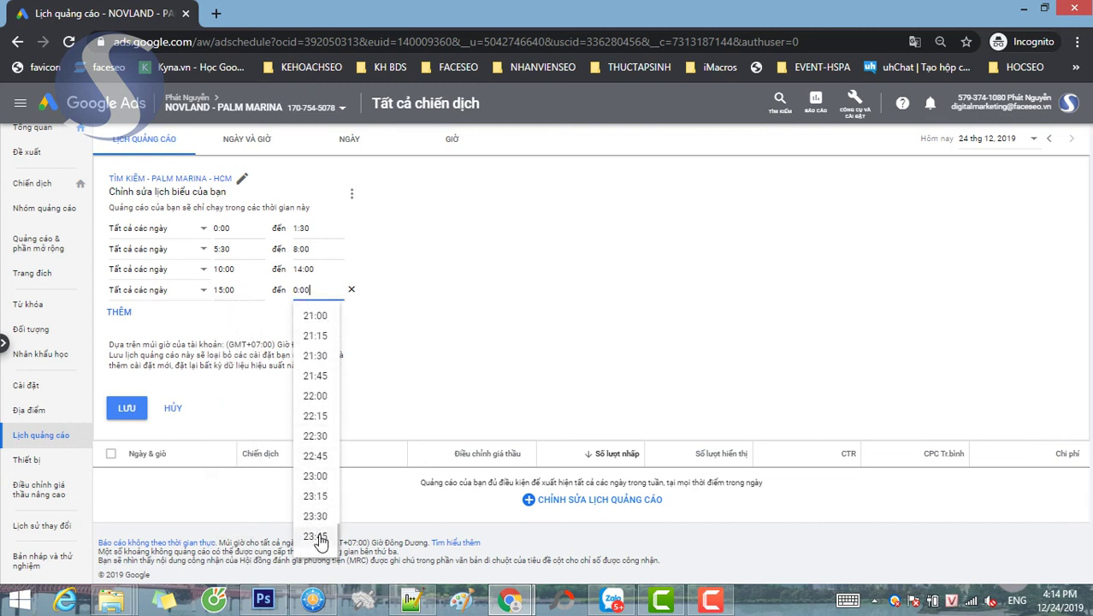
left_click(320, 540)
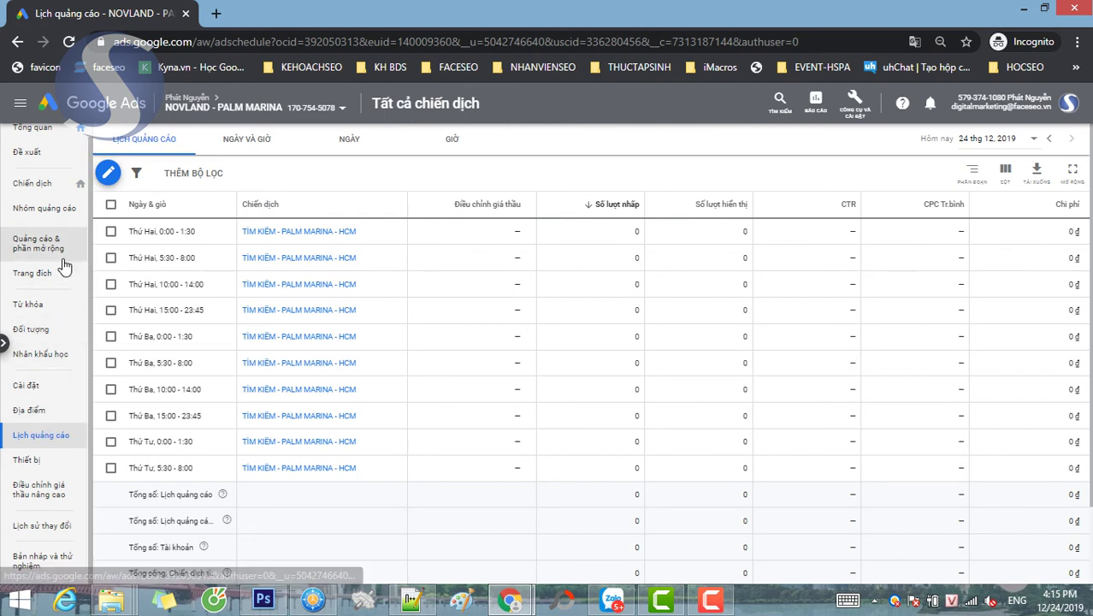
- Review the four Lịch quảng cáo rows, then open the Từ khóa keywords page
scroll(62, 266, "up", 1)
scroll(86, 333, "down", 1)
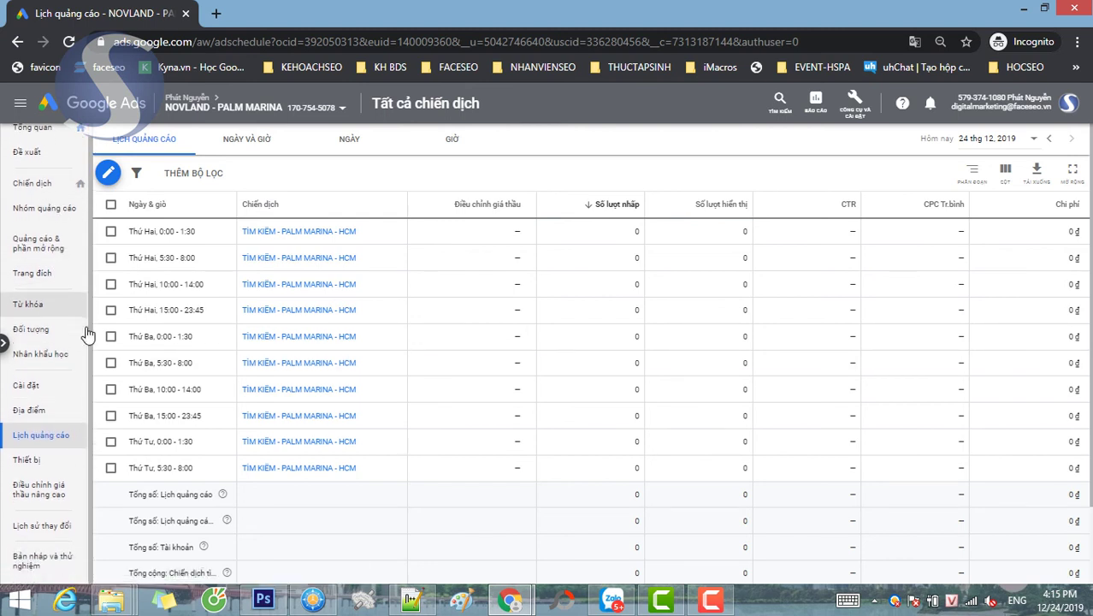
left_click(32, 304)
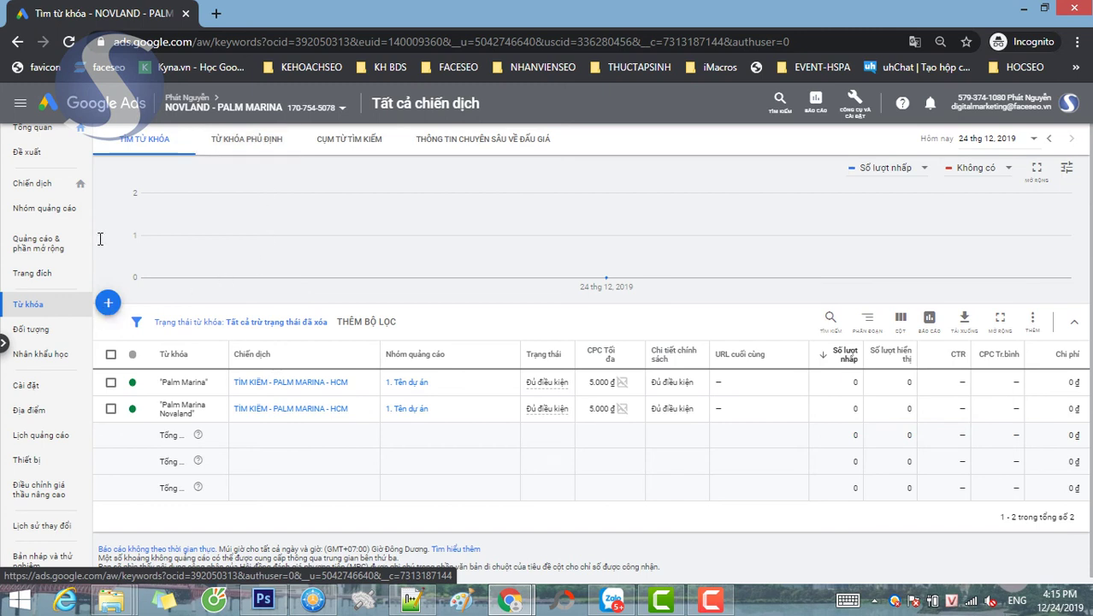
- Review the Palm Marina and Palm Marina Novaland keywords, then open the Thiết bị devices report
scroll(100, 239, "down", 1)
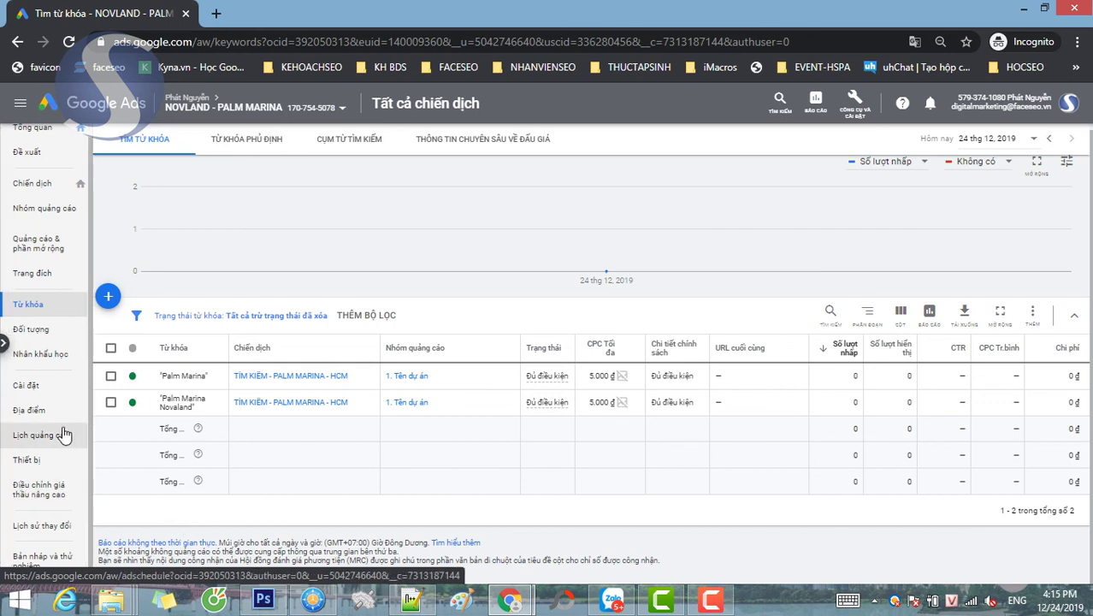
left_click(27, 461)
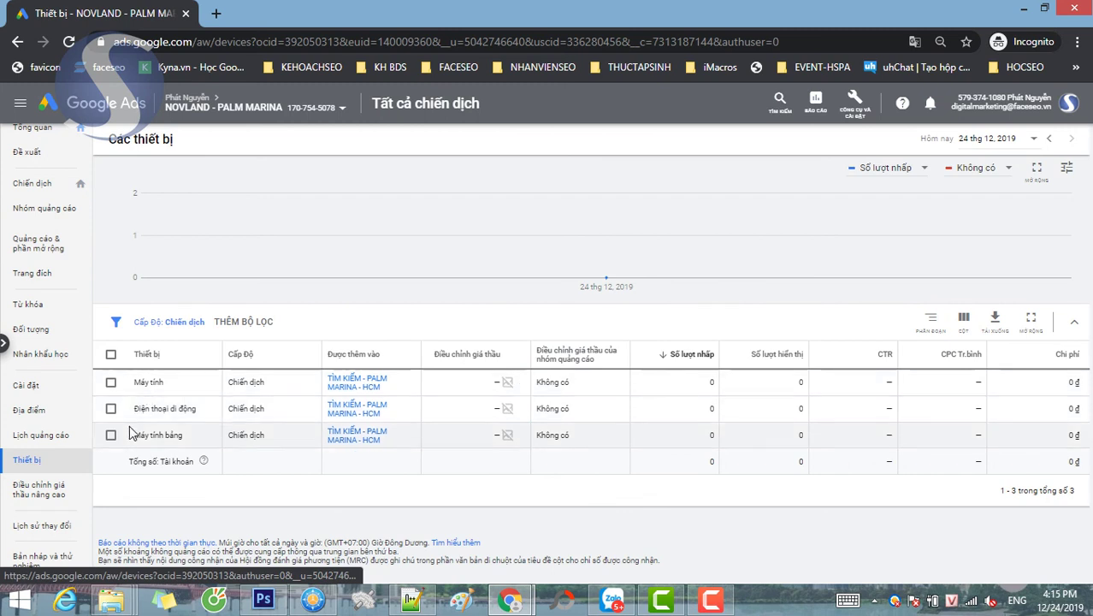
- Enter bid adjustments of 30% for mobile phones and 20% for tablets, saving each
left_click(511, 409)
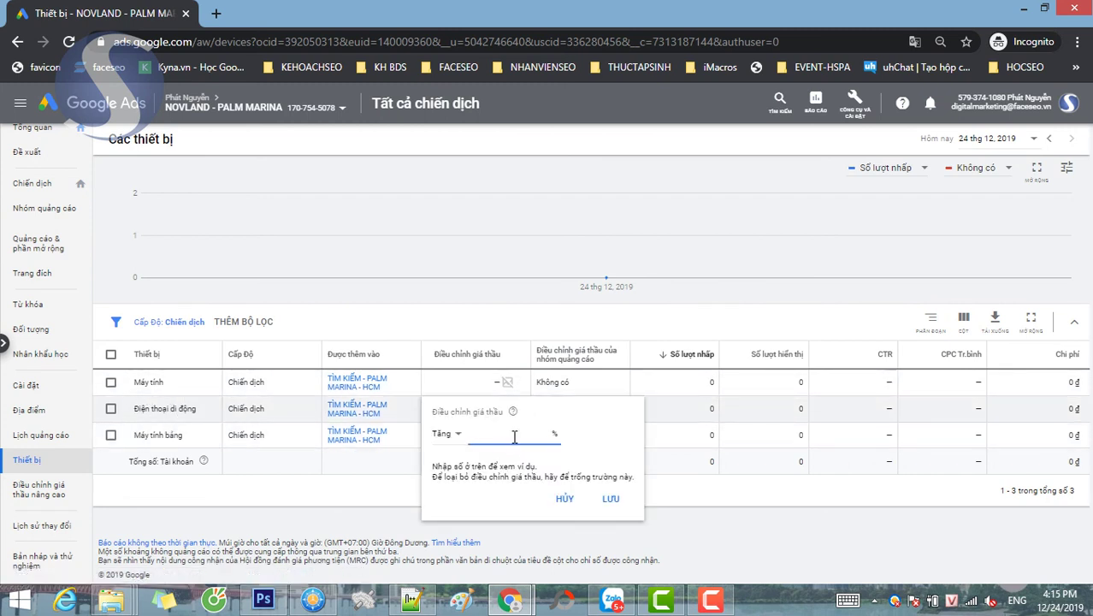
type("30")
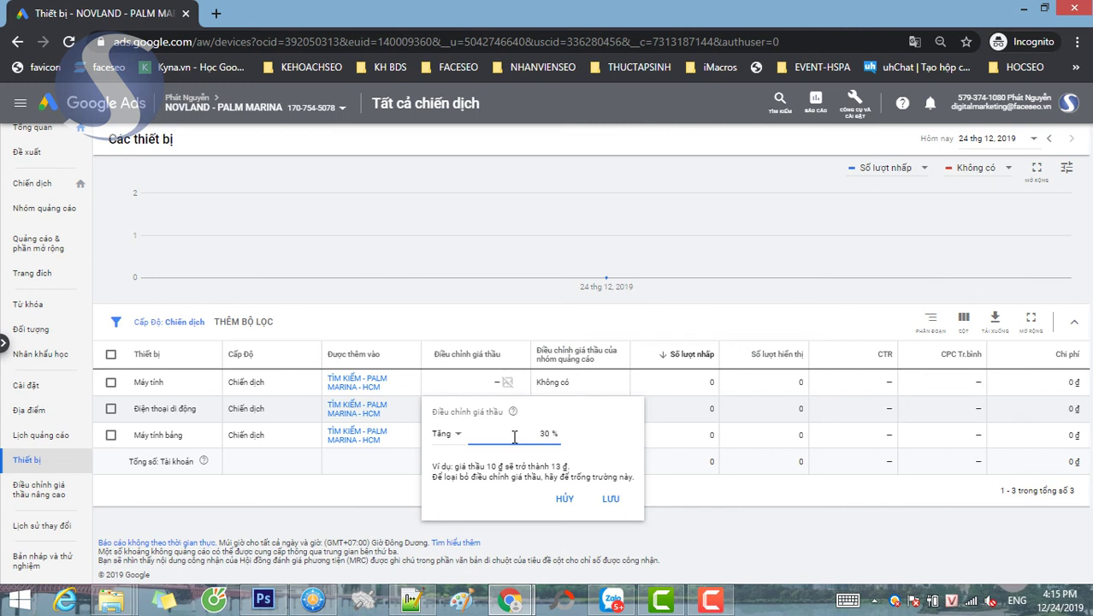
left_click(610, 499)
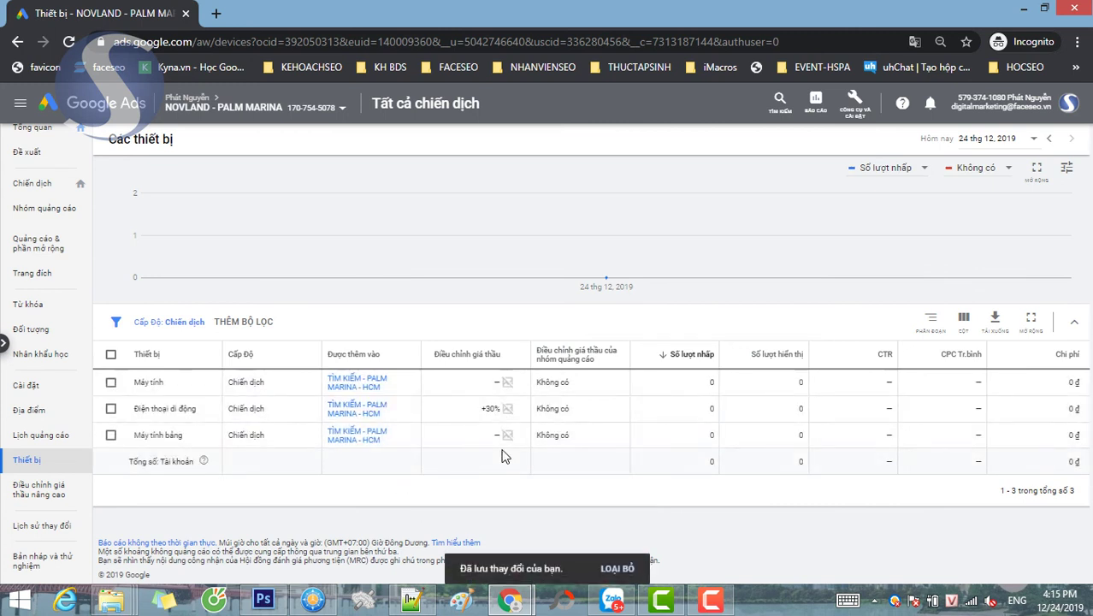
left_click(520, 436)
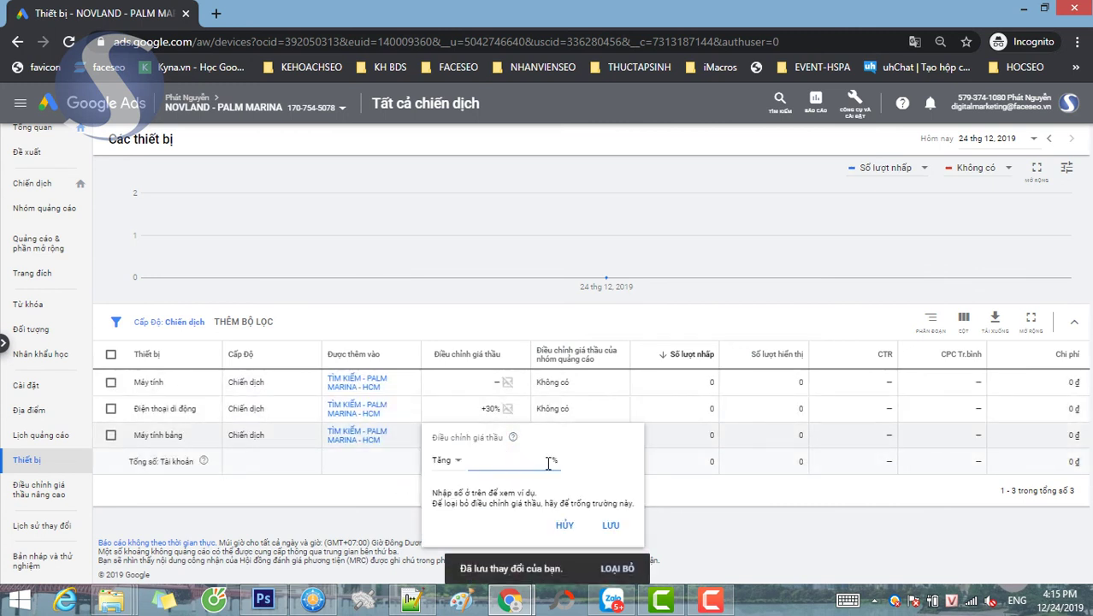
type("20")
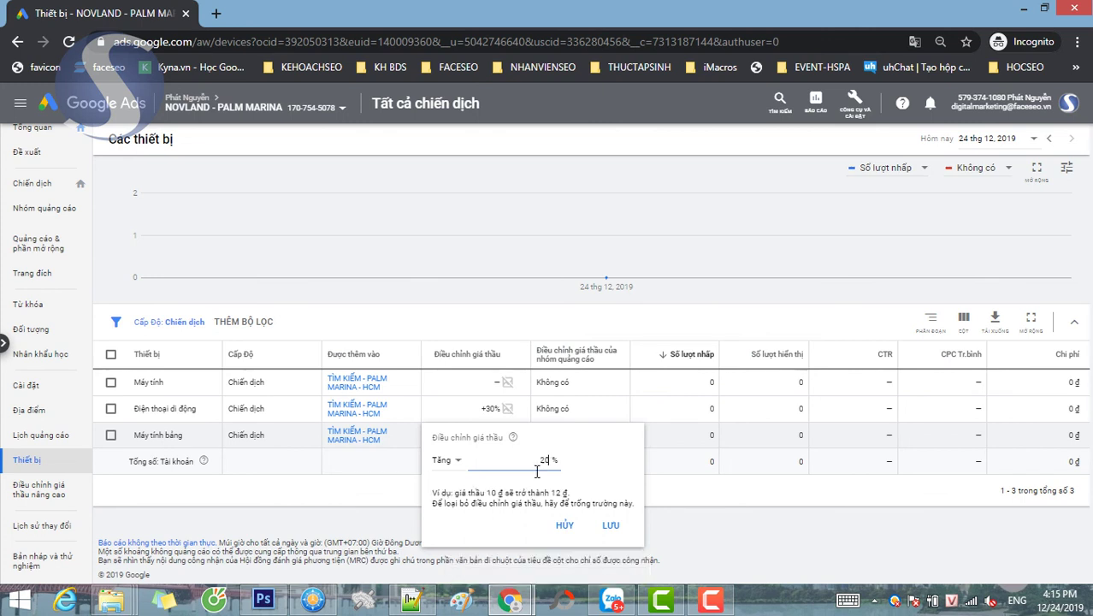
left_click(610, 524)
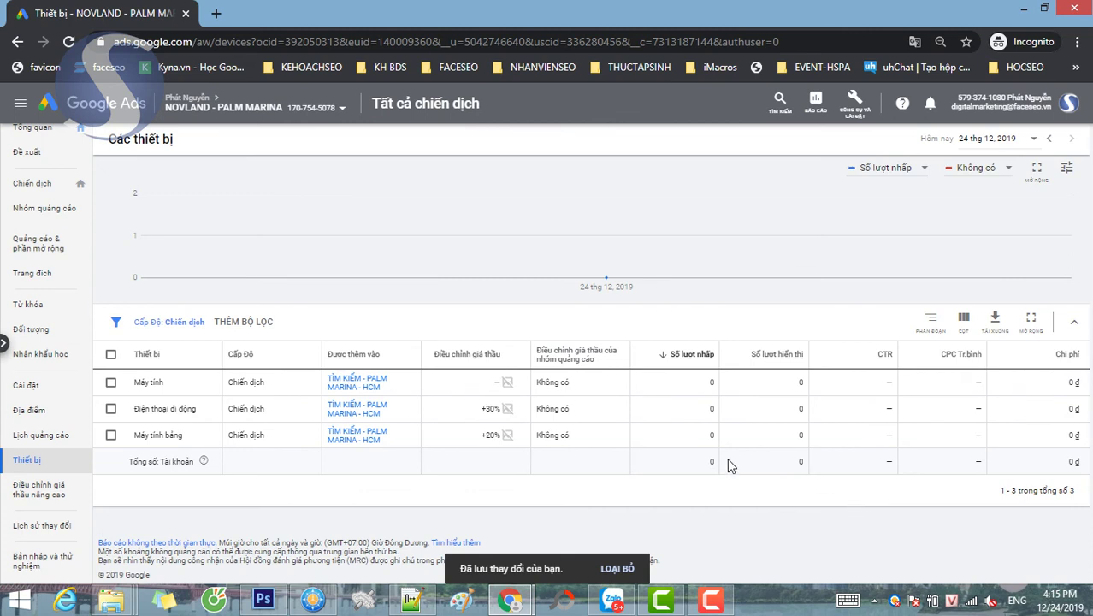
scroll(43, 409, "up", 1)
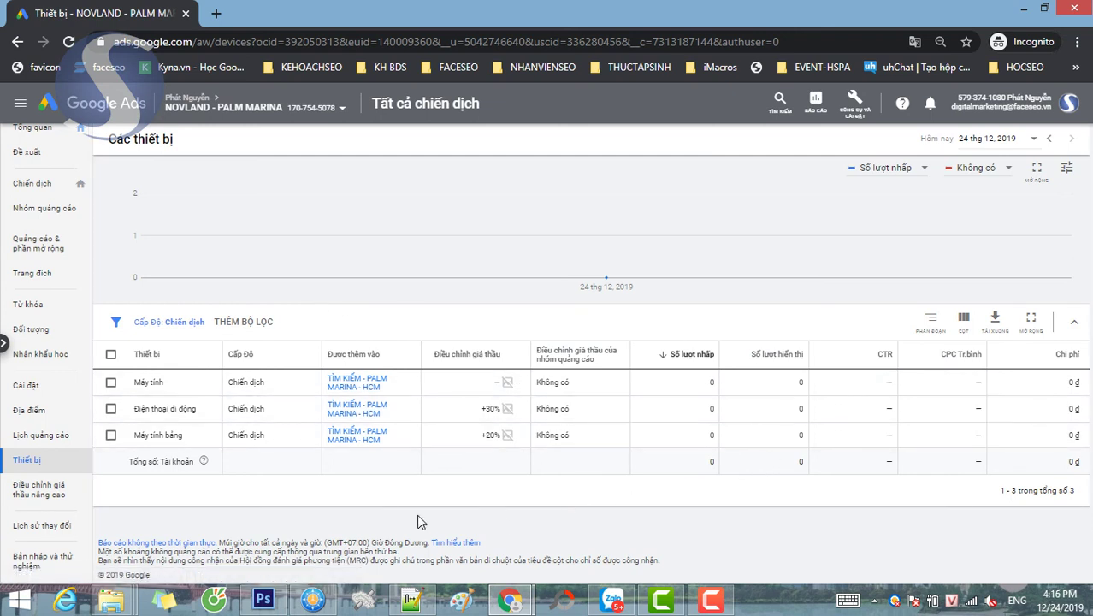
- From Chiến dịch, open TÌM KIẾM - PALM MARINA - HCM and its Cài đặt page
left_click(27, 385)
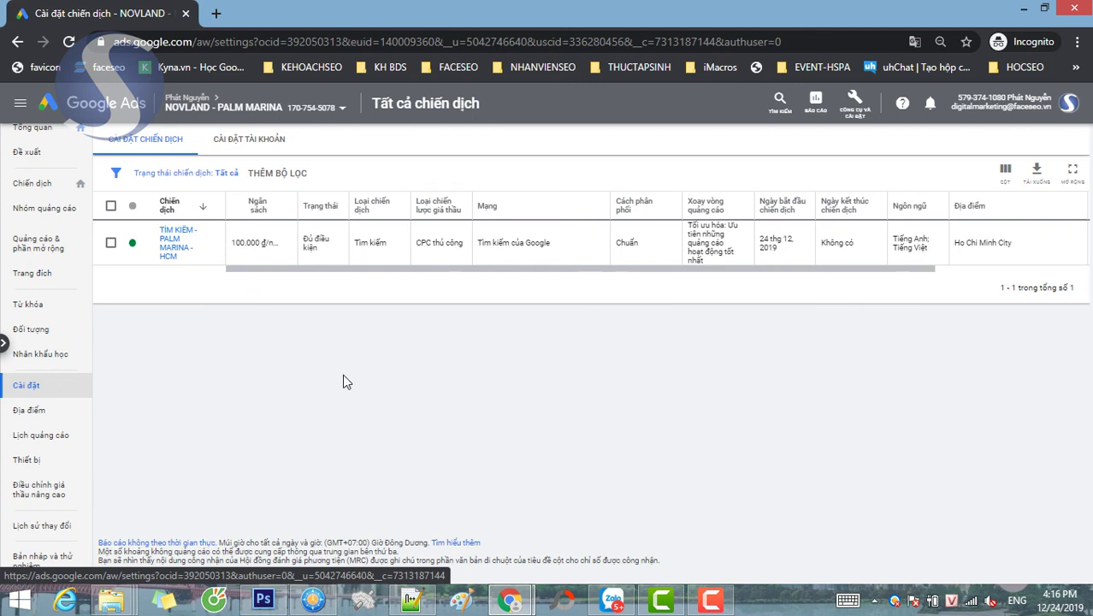
left_click(47, 192)
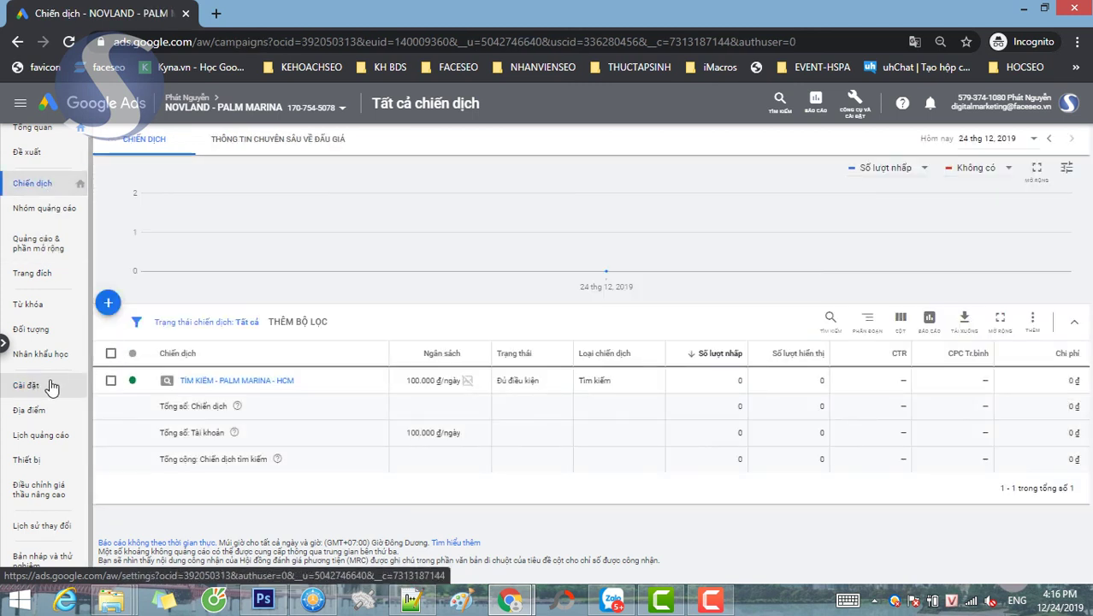
left_click(257, 382)
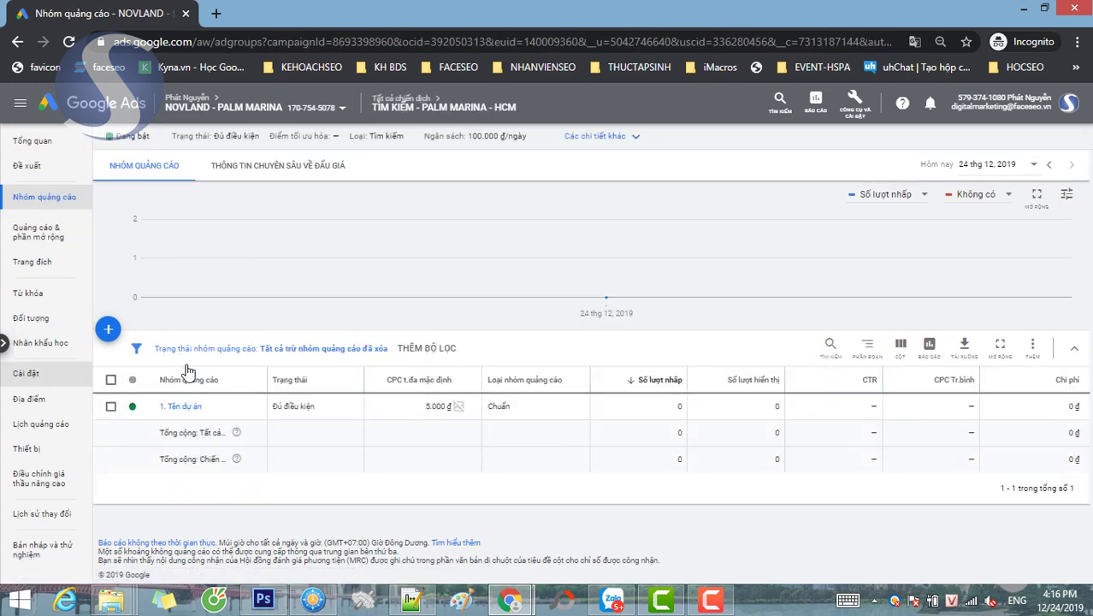
left_click(33, 375)
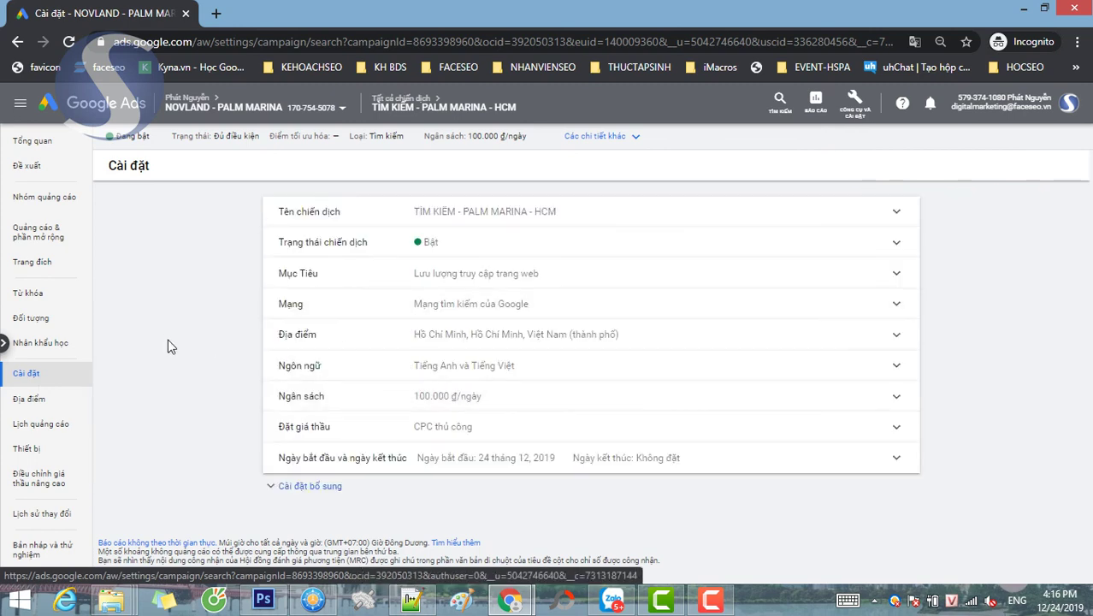
- Expand the additional settings, leave the IP exclusion list empty, and return to the Keywords page
left_click(278, 488)
scroll(195, 403, "down", 2)
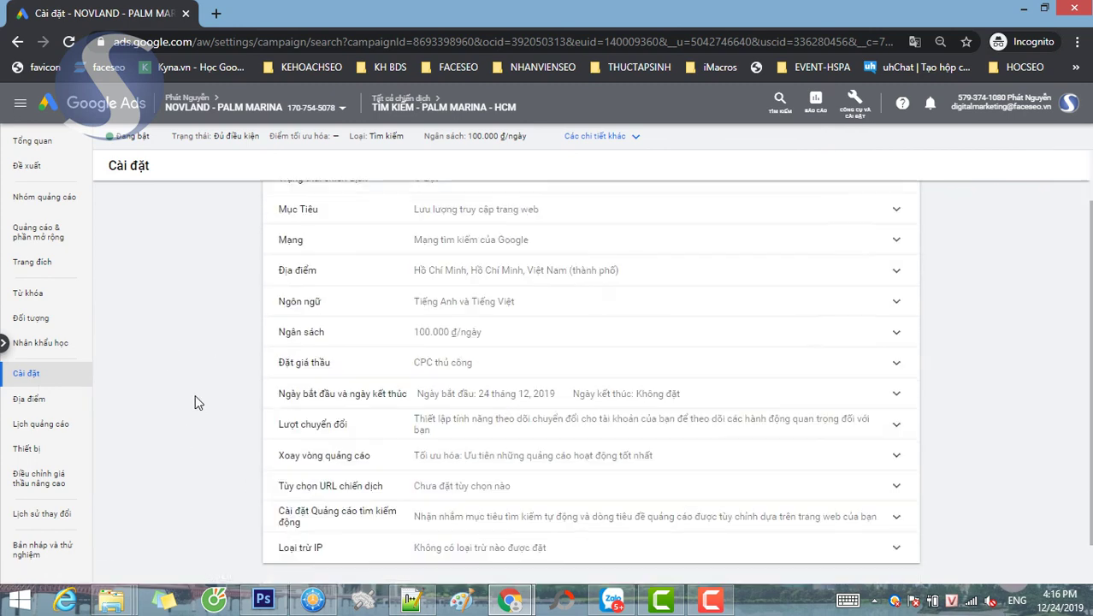
scroll(204, 448, "down", 2)
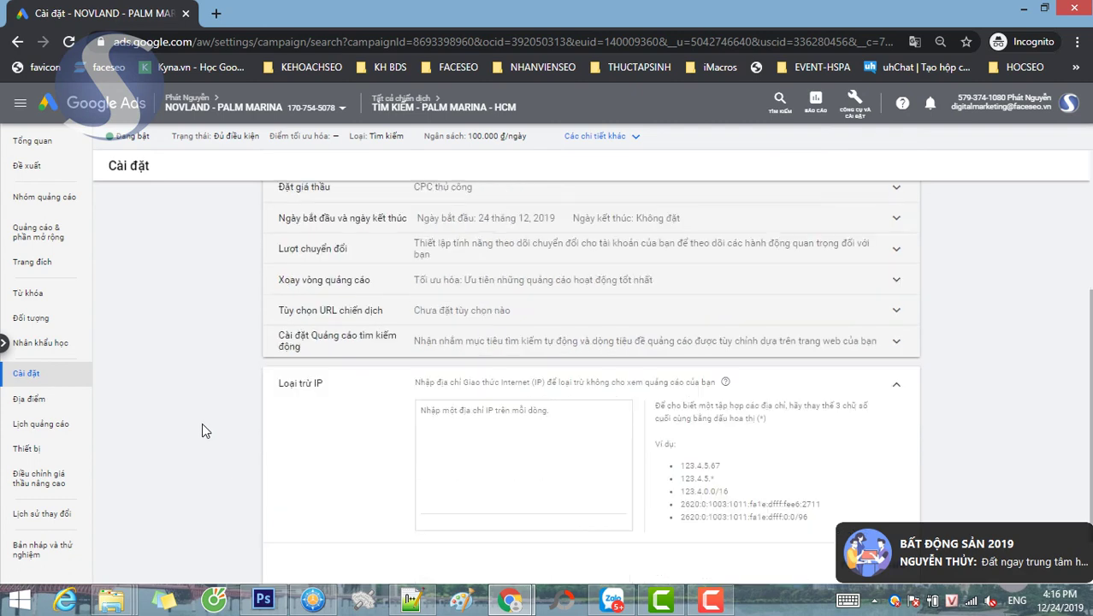
left_click(468, 434)
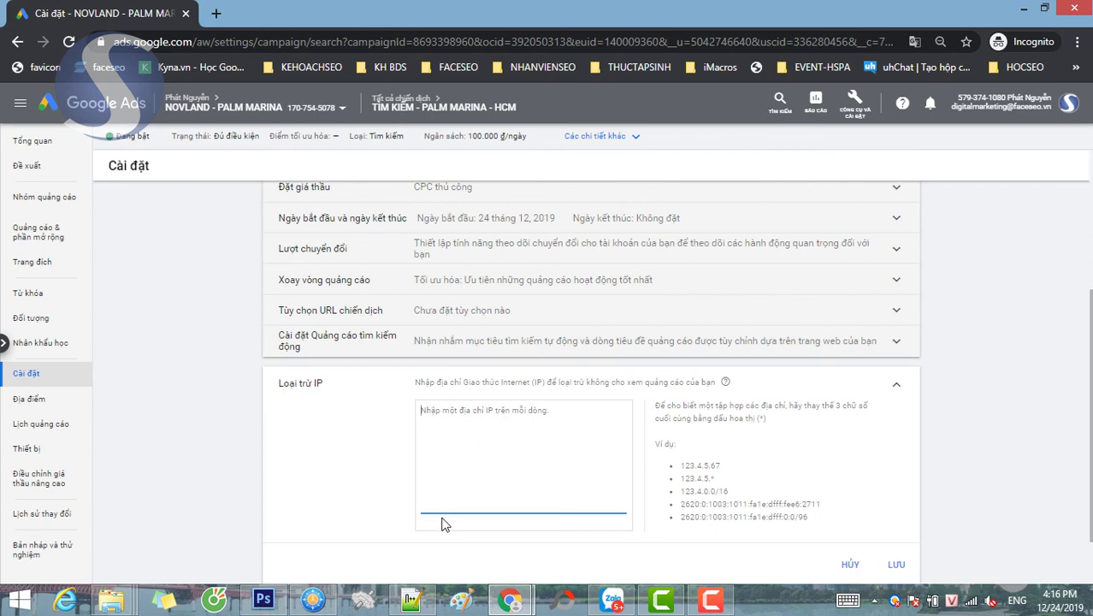
left_click(990, 344)
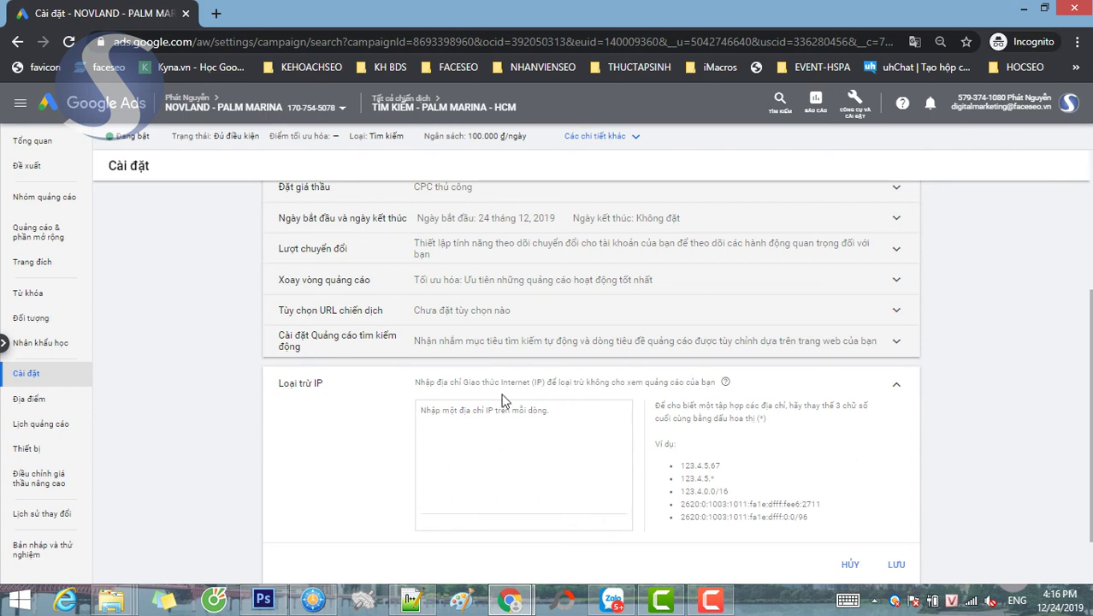
left_click(483, 412)
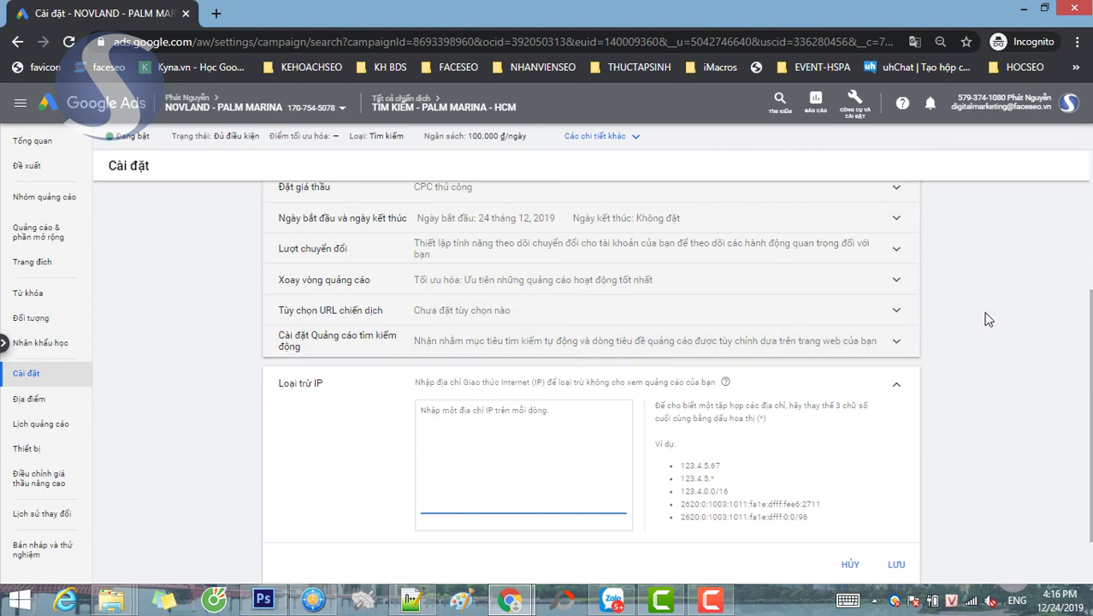
scroll(984, 318, "down", 1)
scroll(965, 350, "up", 2)
scroll(965, 351, "up", 2)
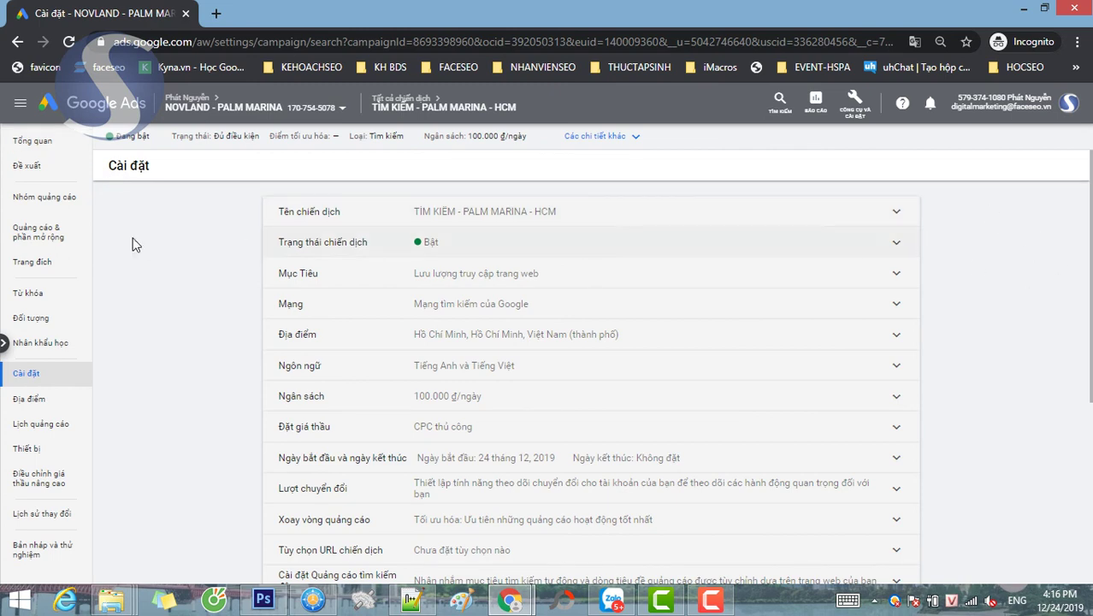
scroll(1035, 368, "down", 4)
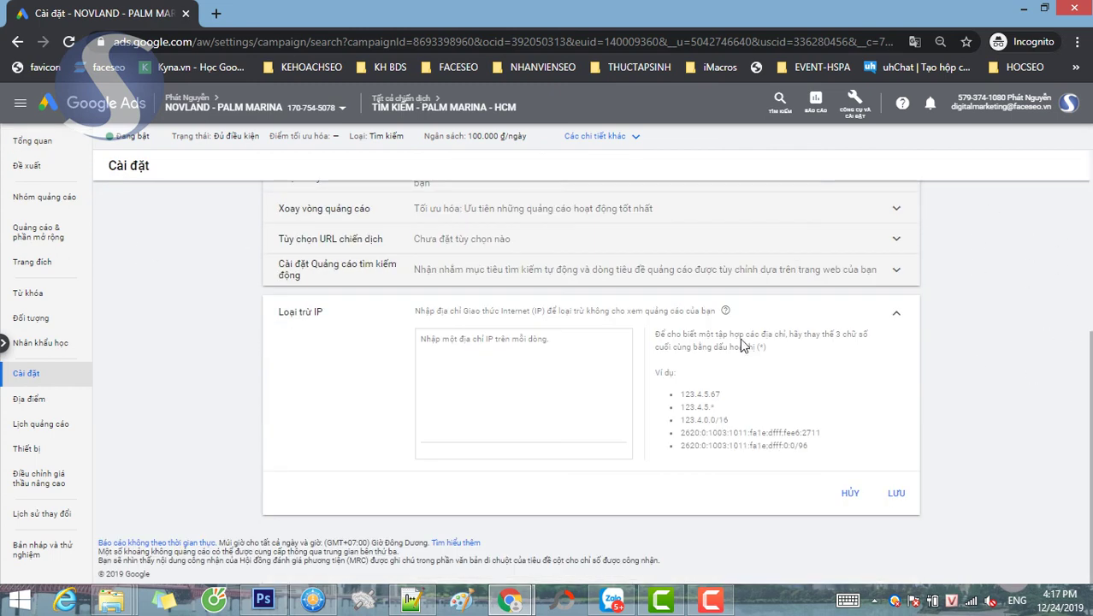
left_click(39, 296)
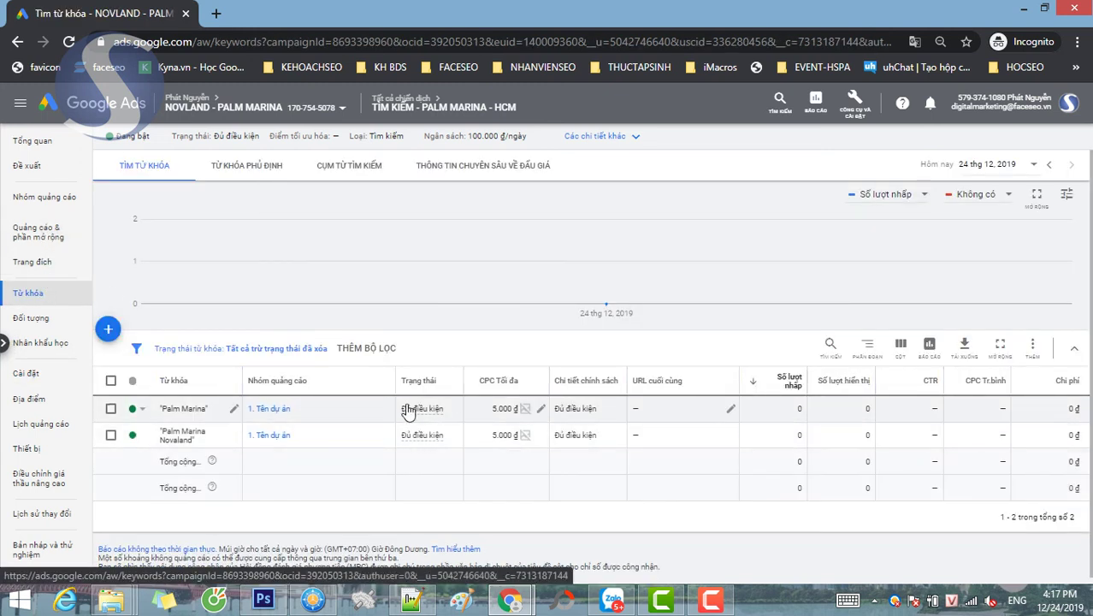
- Check both keywords, then confirm the Palm Marina ad's status reads Đang xem xét in the ads list
mouse_move(407, 412)
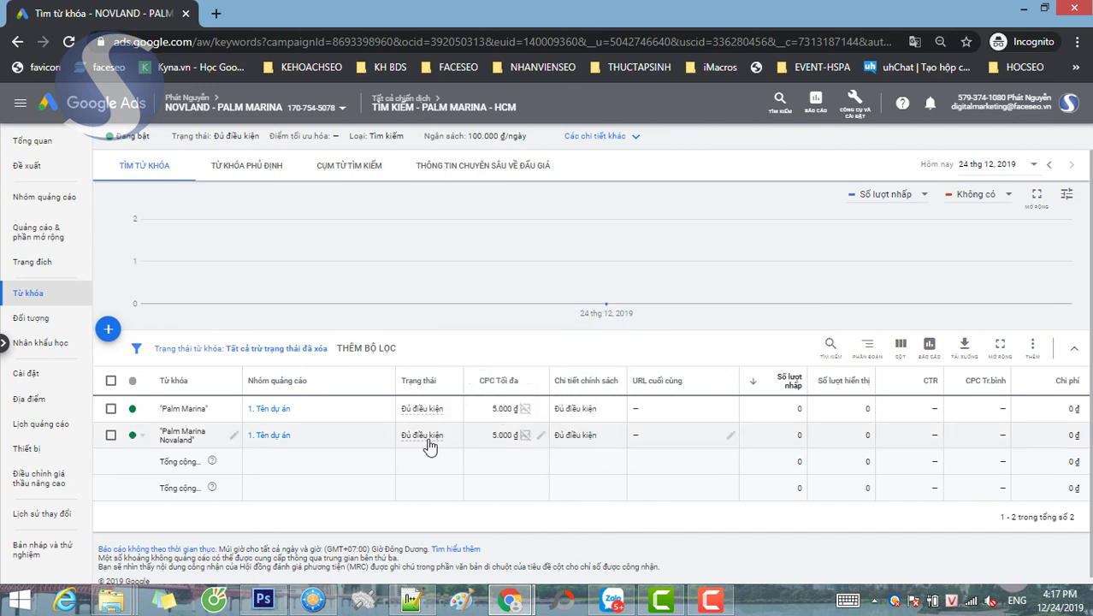
left_click(53, 244)
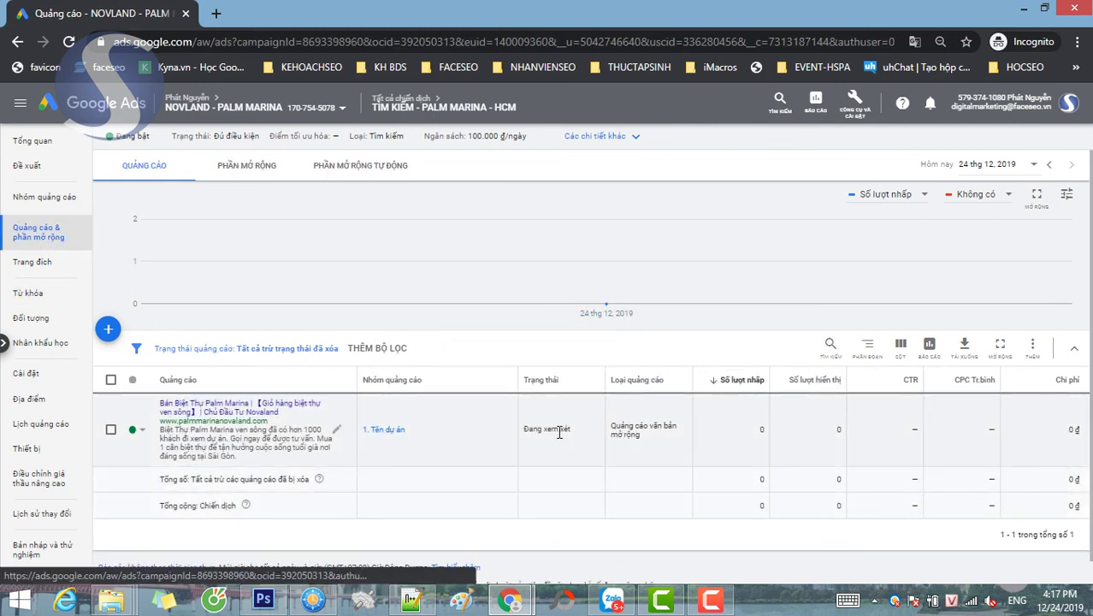
left_click_drag(525, 429, 585, 434)
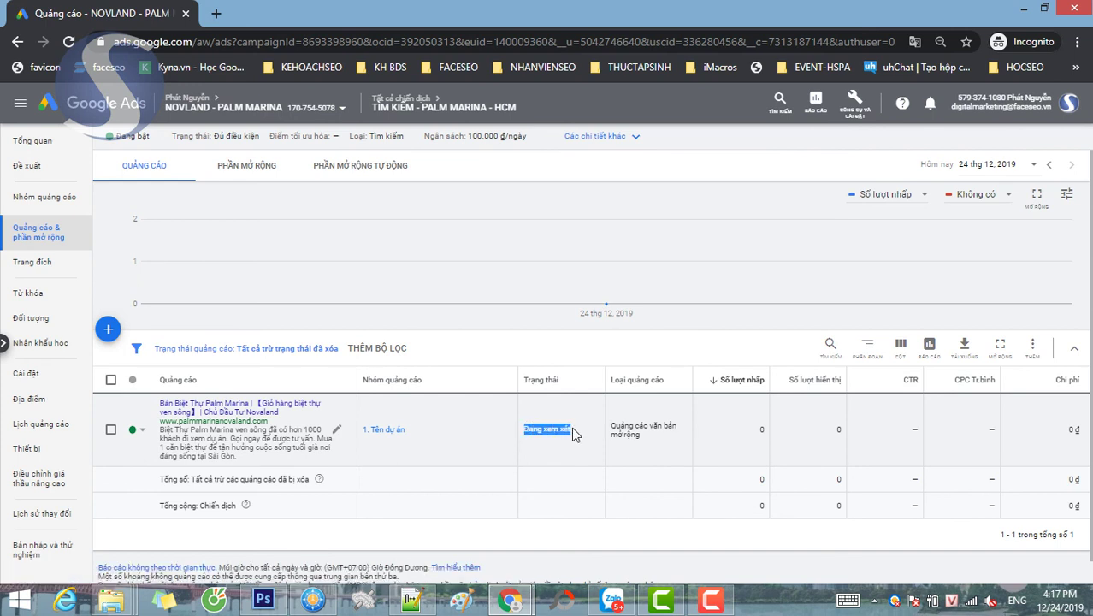
left_click(555, 426)
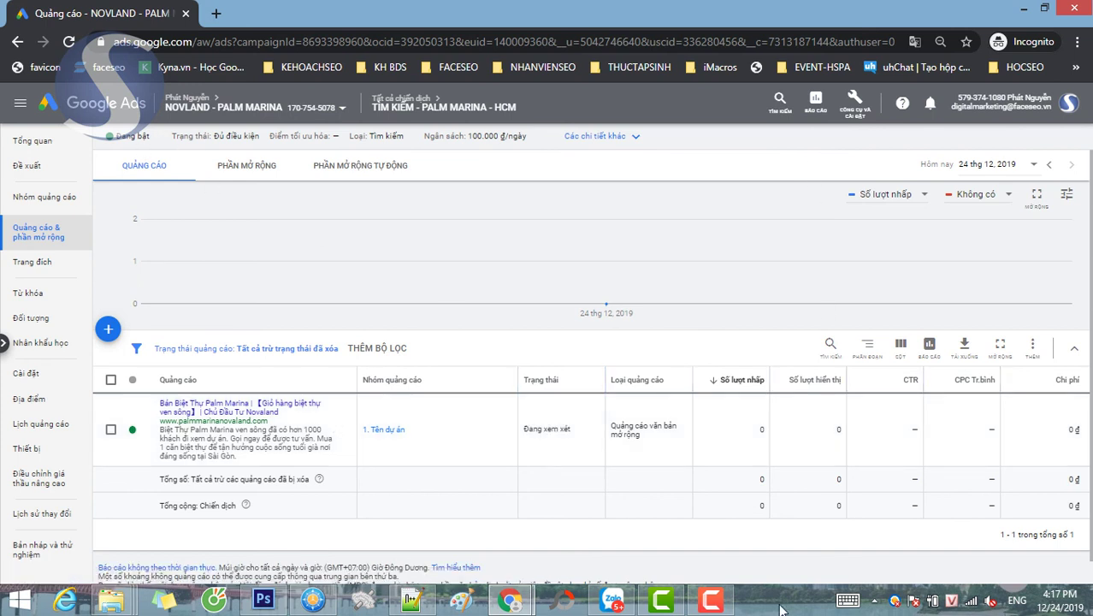